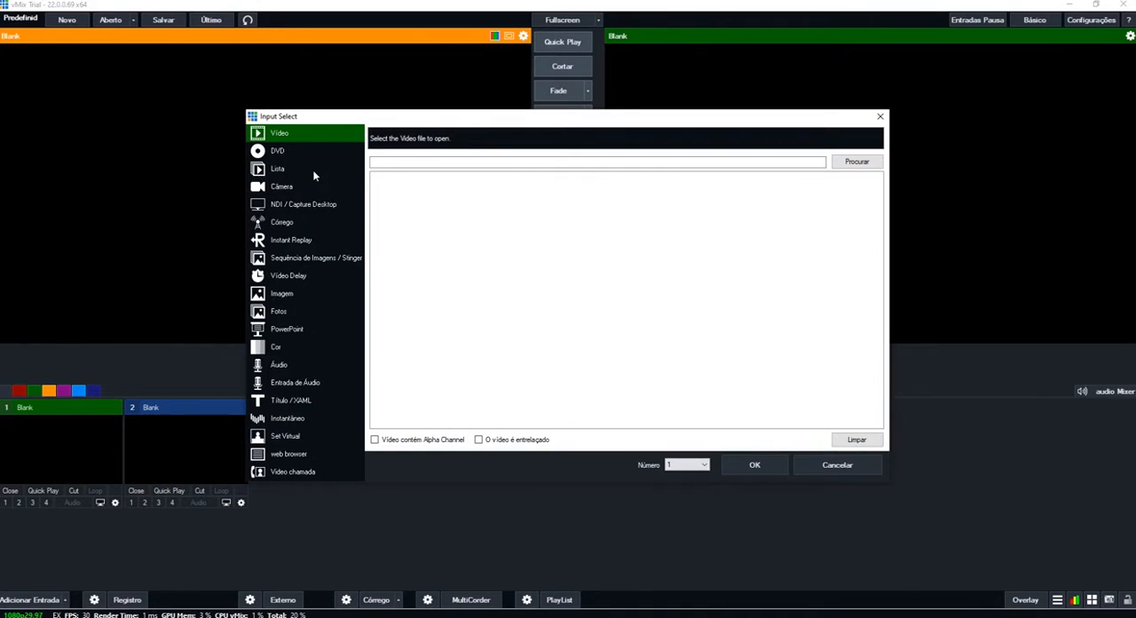
- Add business-partners-cooperating-at-meeting-4YPJVWM.mp4 from Downloads as a video input and play it in a loop
click(305, 170)
click(303, 135)
click(848, 164)
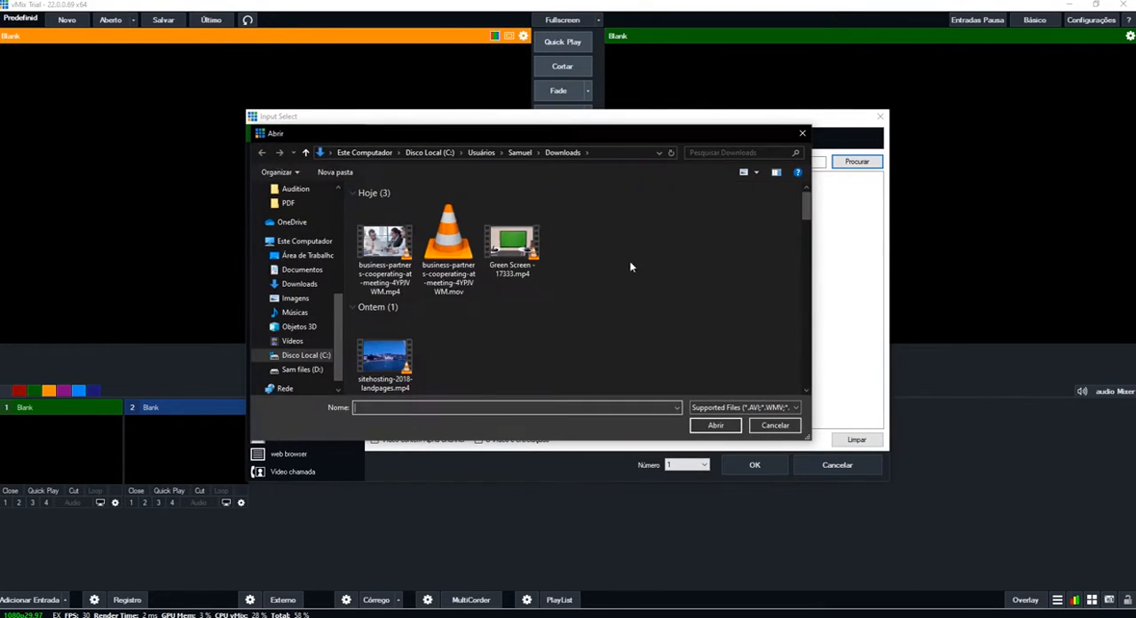
click(384, 253)
click(715, 426)
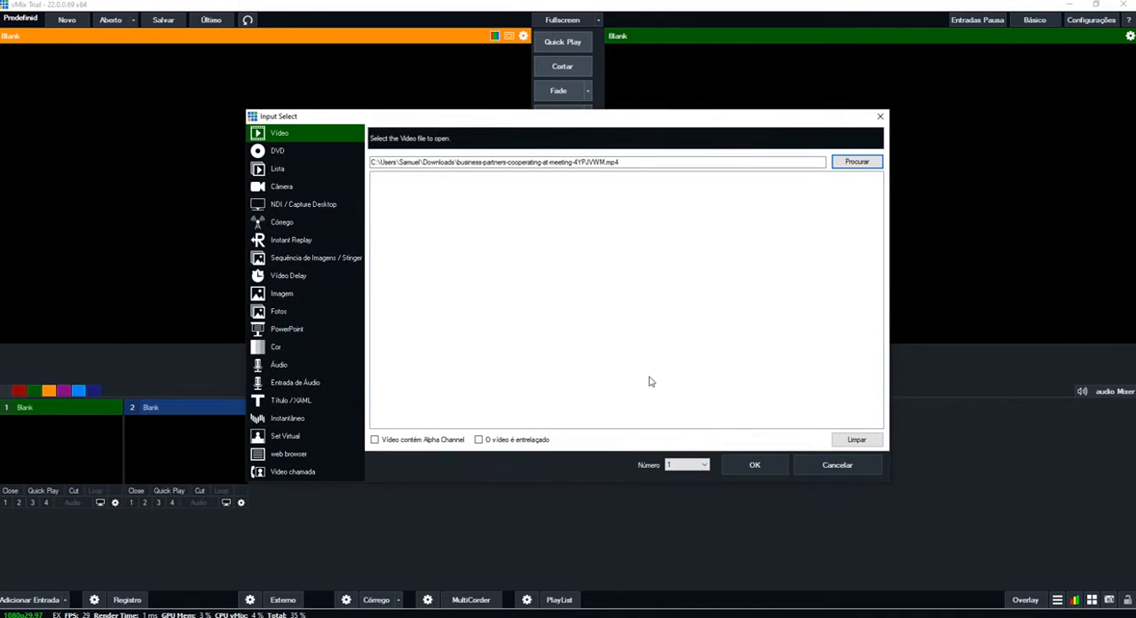
click(750, 465)
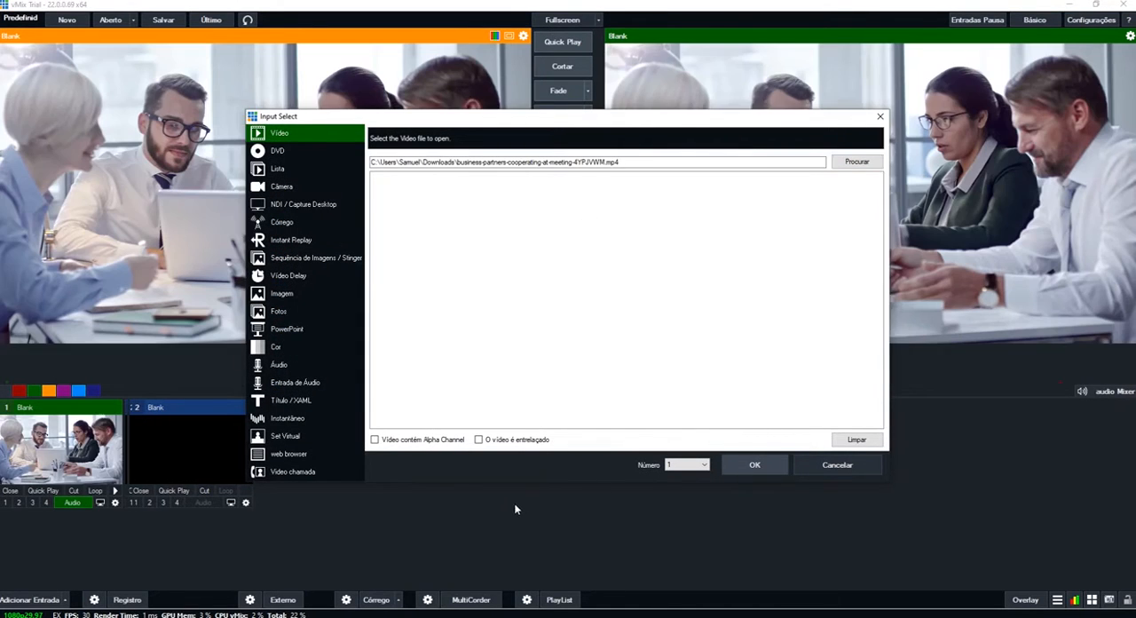
click(96, 490)
click(113, 490)
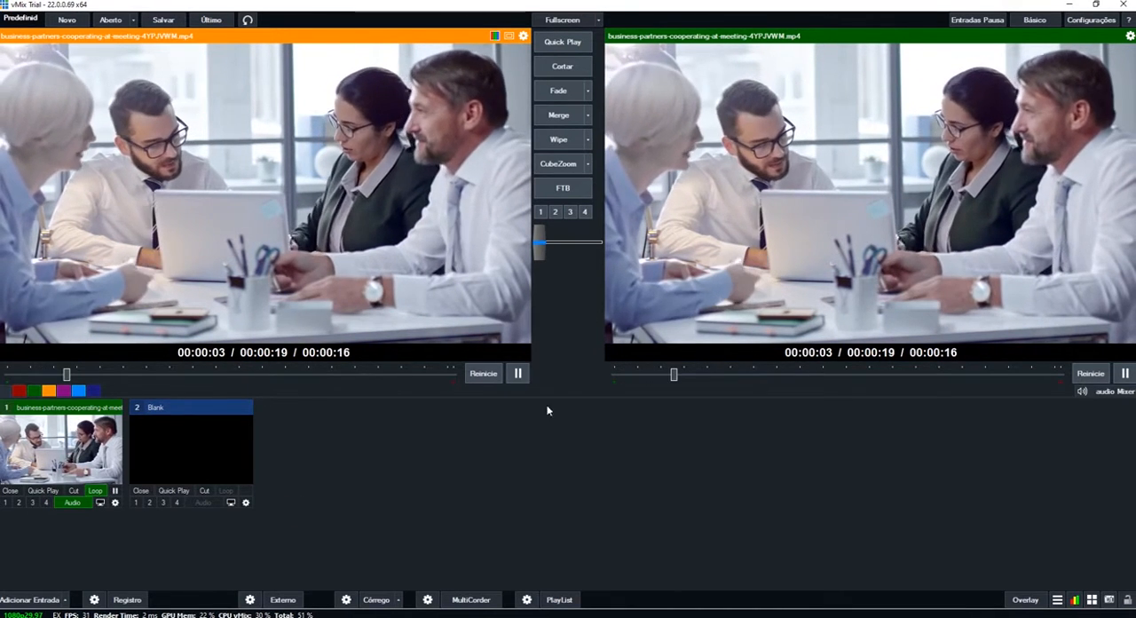
- In the PTZ settings of input 1, choose the Virtual PTZ device type with 10x zoom and connect it
click(114, 502)
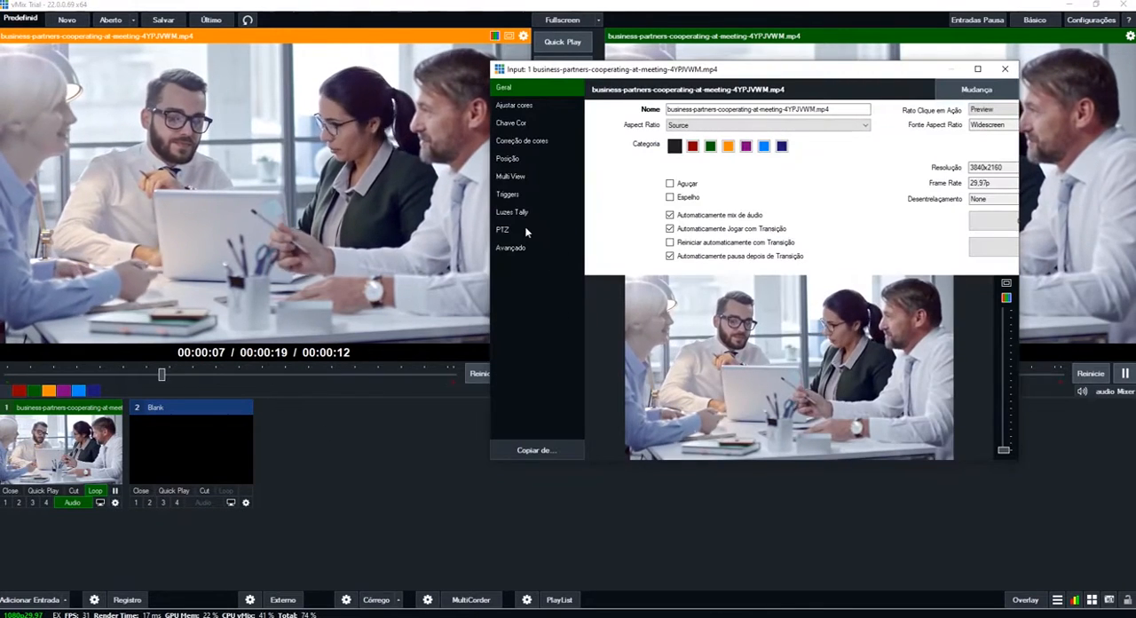
click(503, 230)
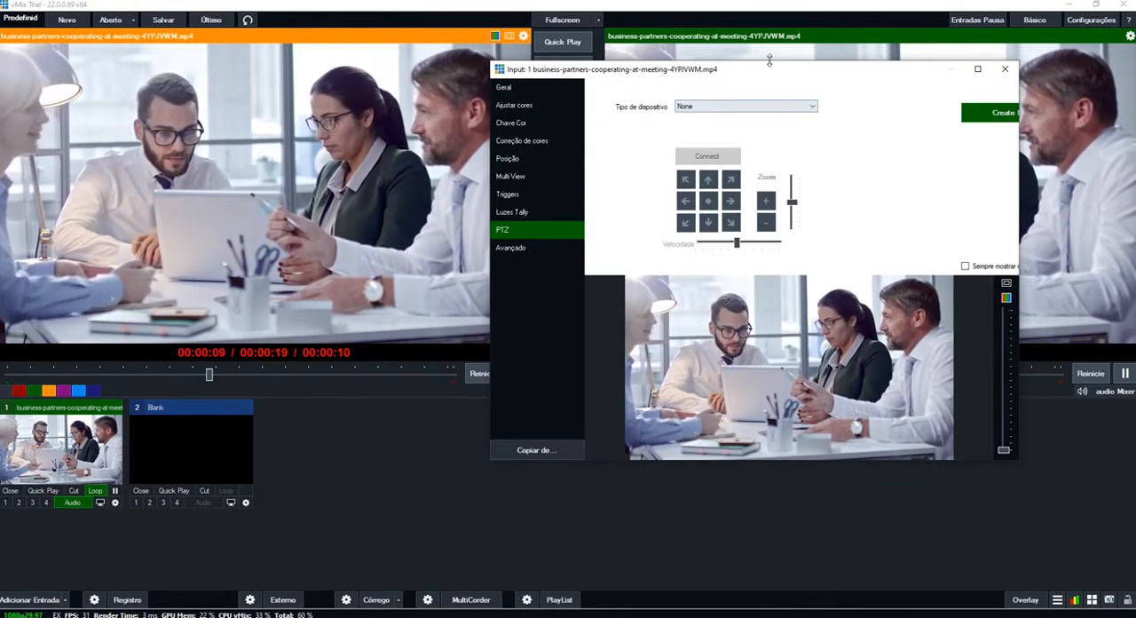
drag(763, 69, 575, 70)
click(585, 109)
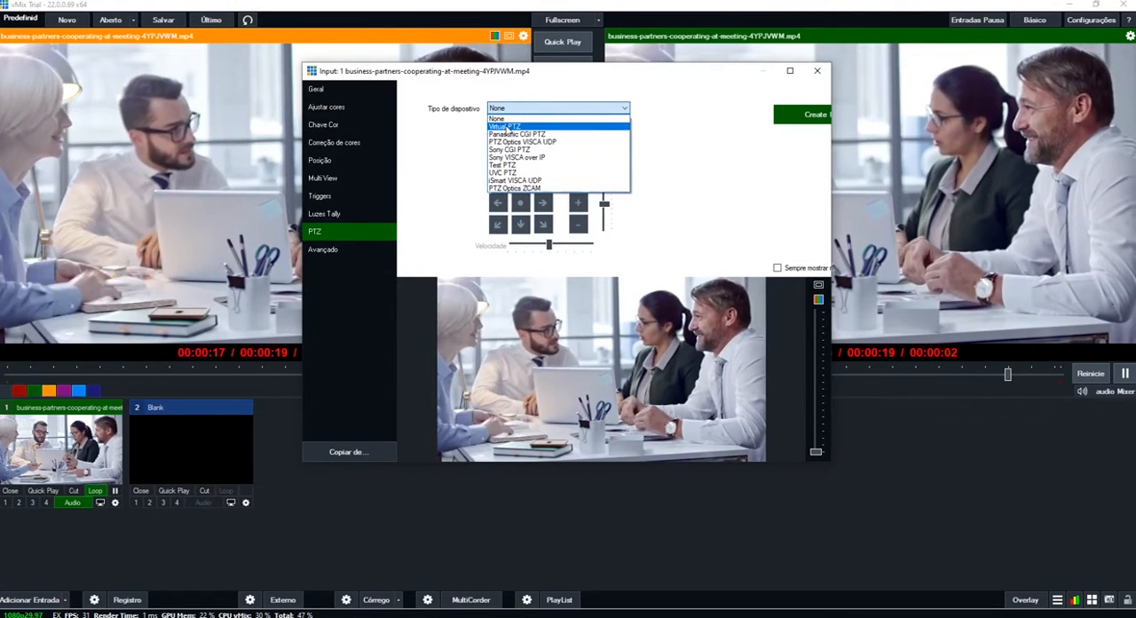
click(507, 127)
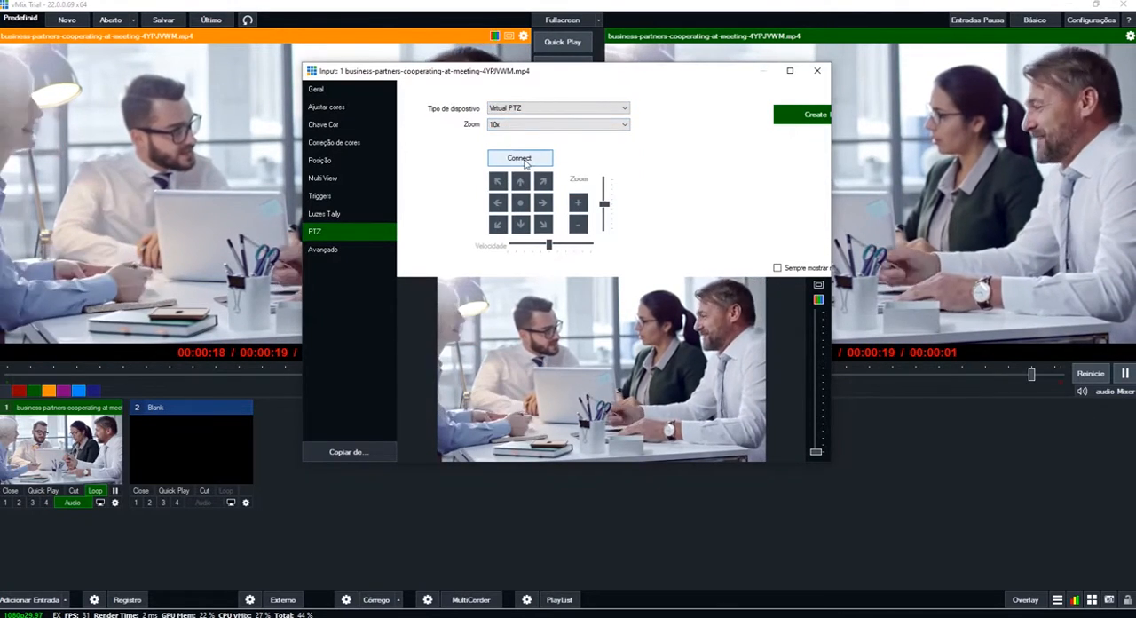
click(522, 160)
- Zoom the virtual camera in and move it right and up to frame the dark-haired woman and the man beside her
drag(591, 76, 807, 57)
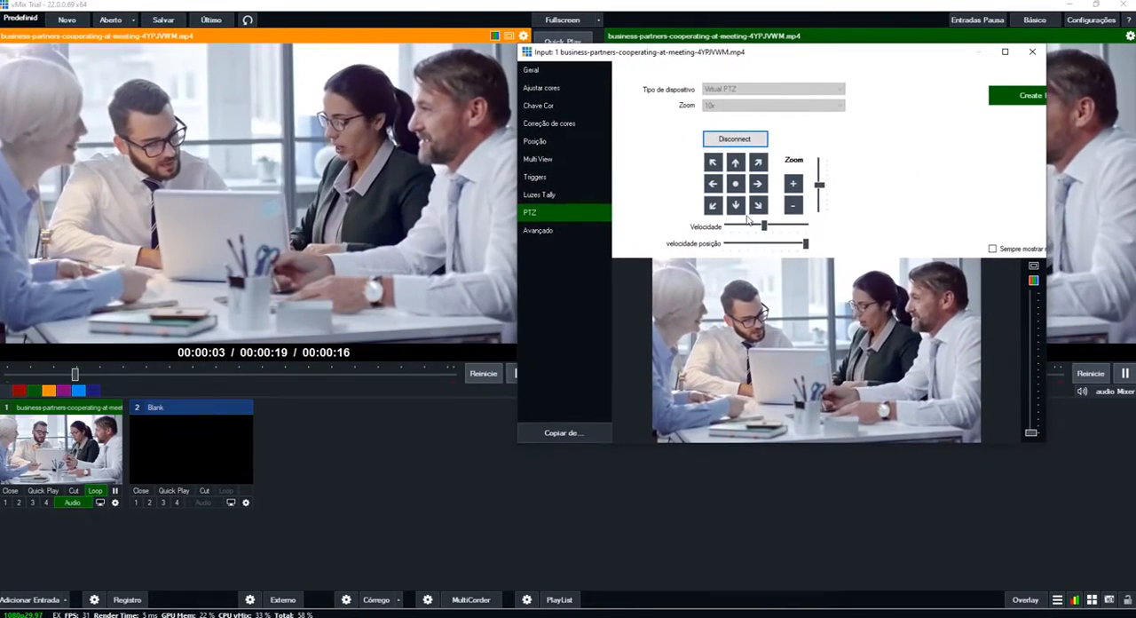
click(792, 188)
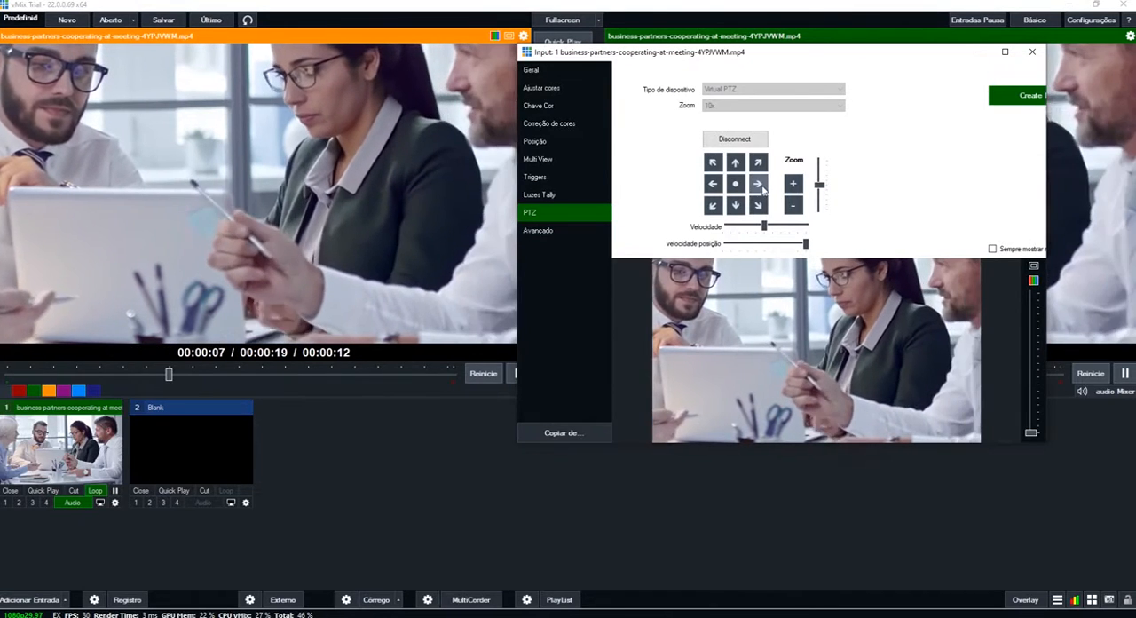
click(756, 184)
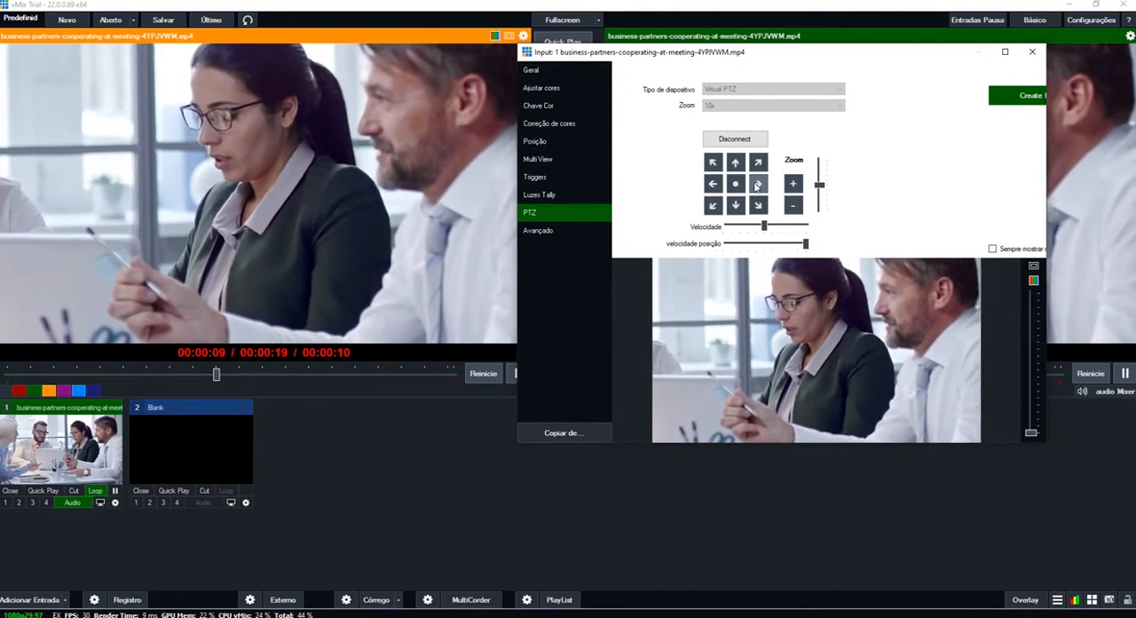
click(734, 169)
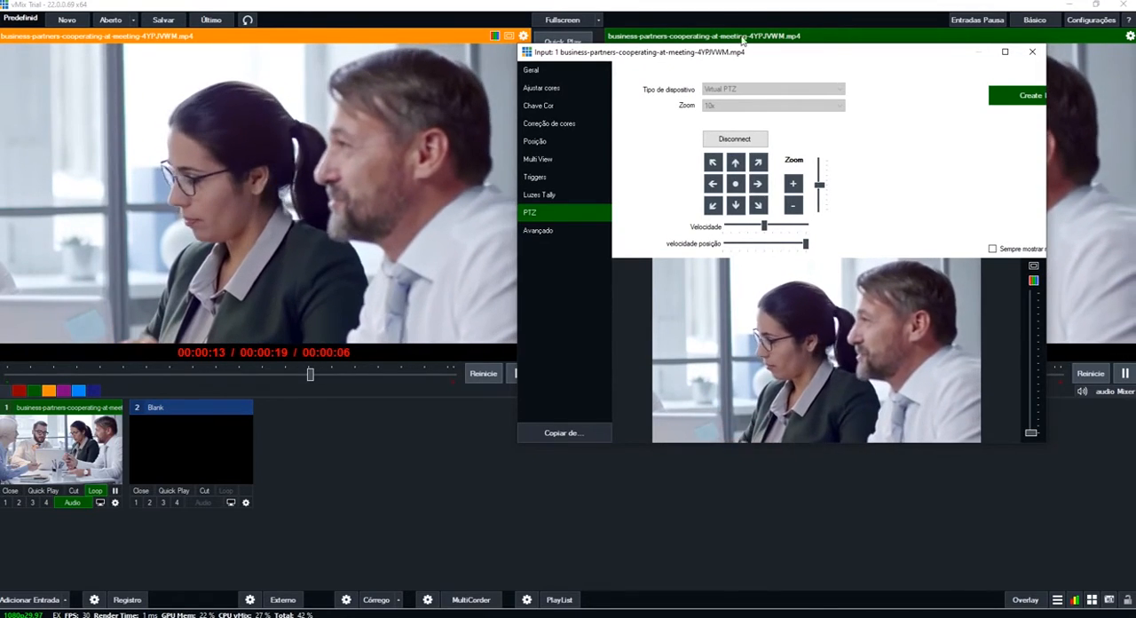
- Widen the input settings window and create a new input at the current camera position
drag(748, 58, 603, 64)
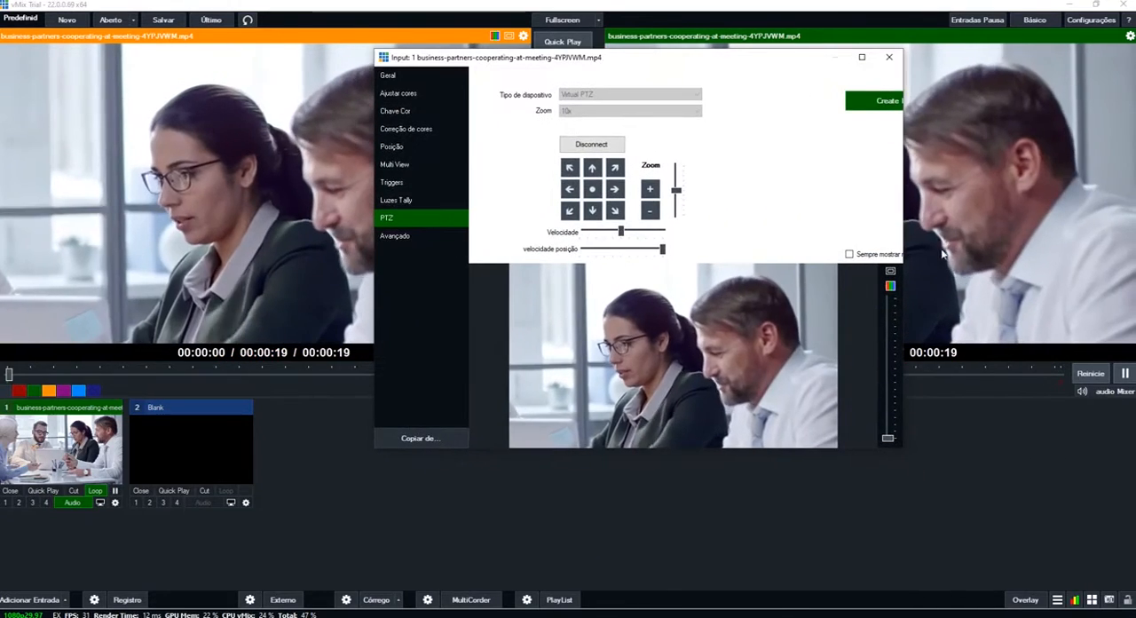
drag(712, 66, 698, 84)
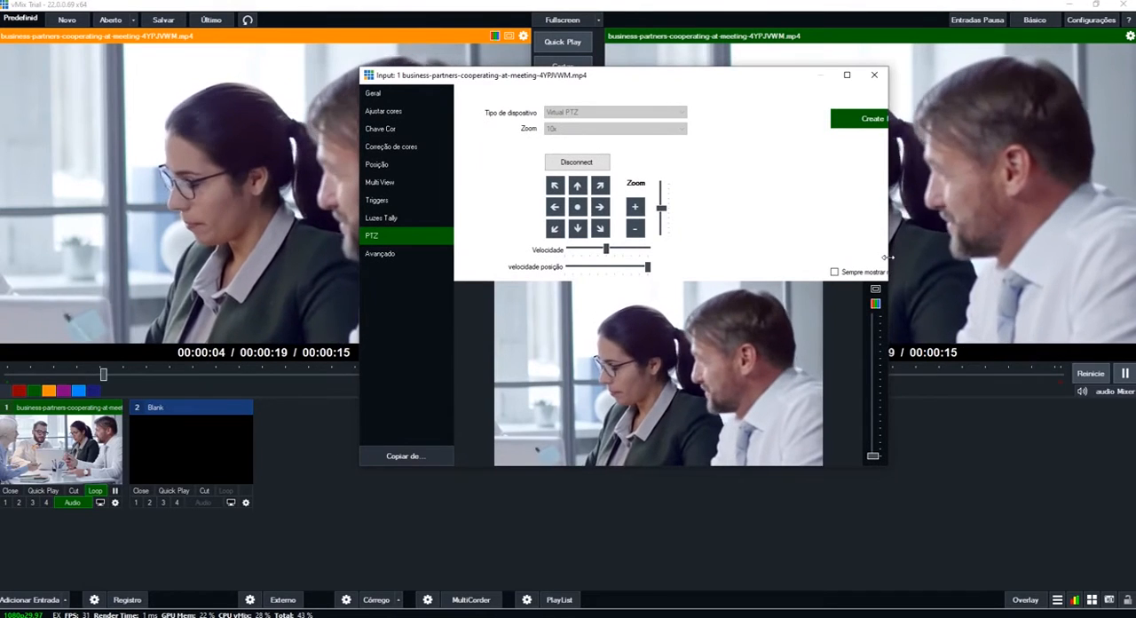
drag(885, 266, 1003, 256)
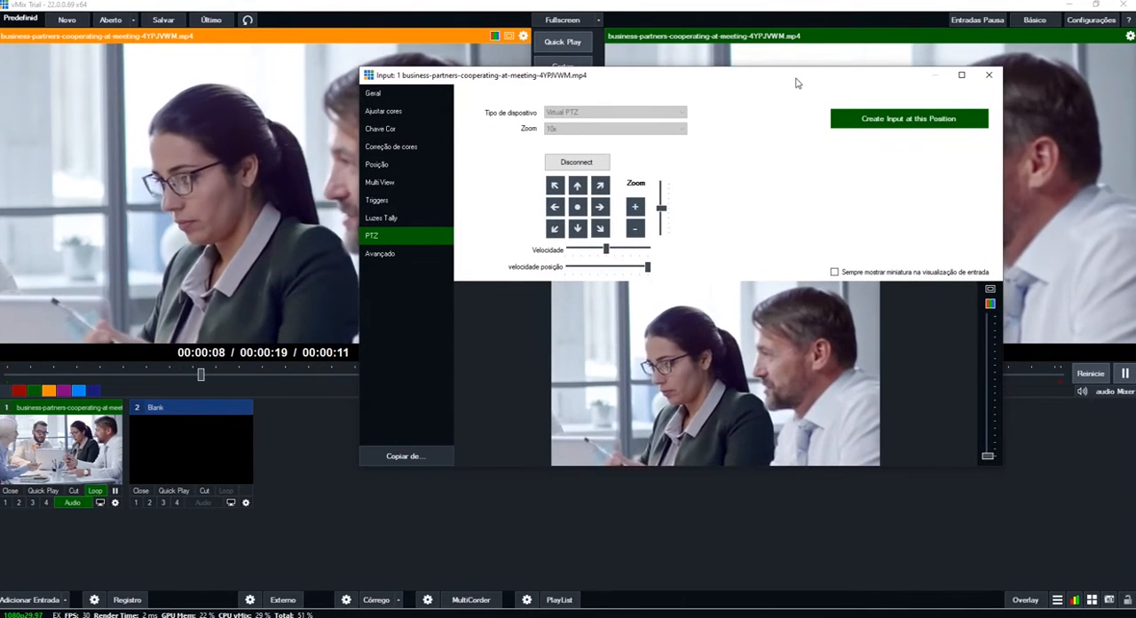
drag(796, 82, 753, 103)
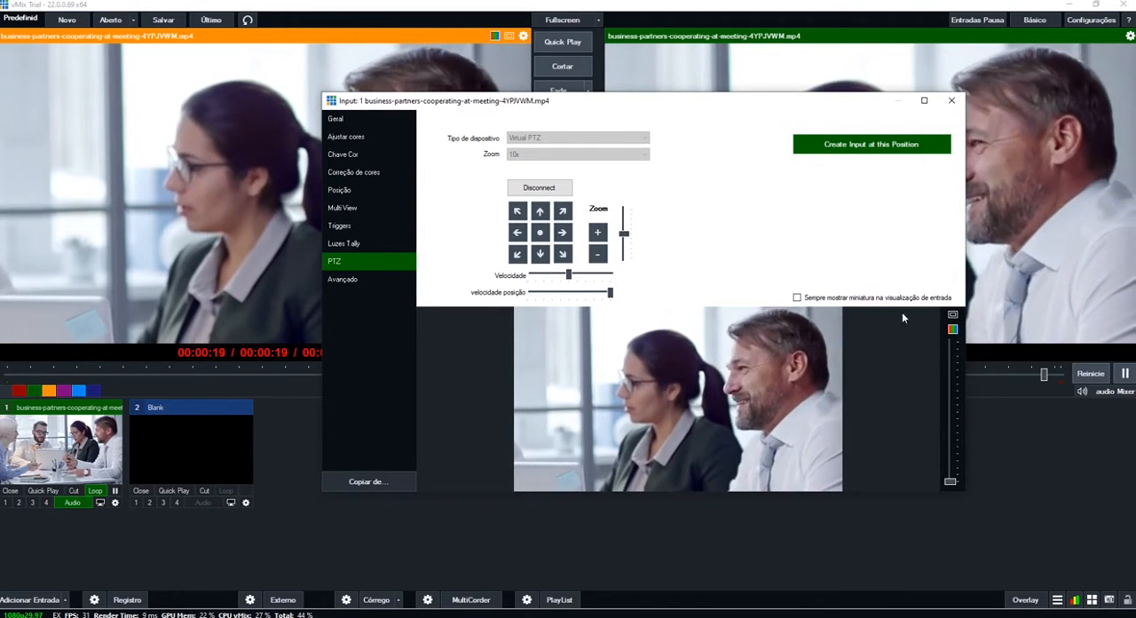
click(832, 145)
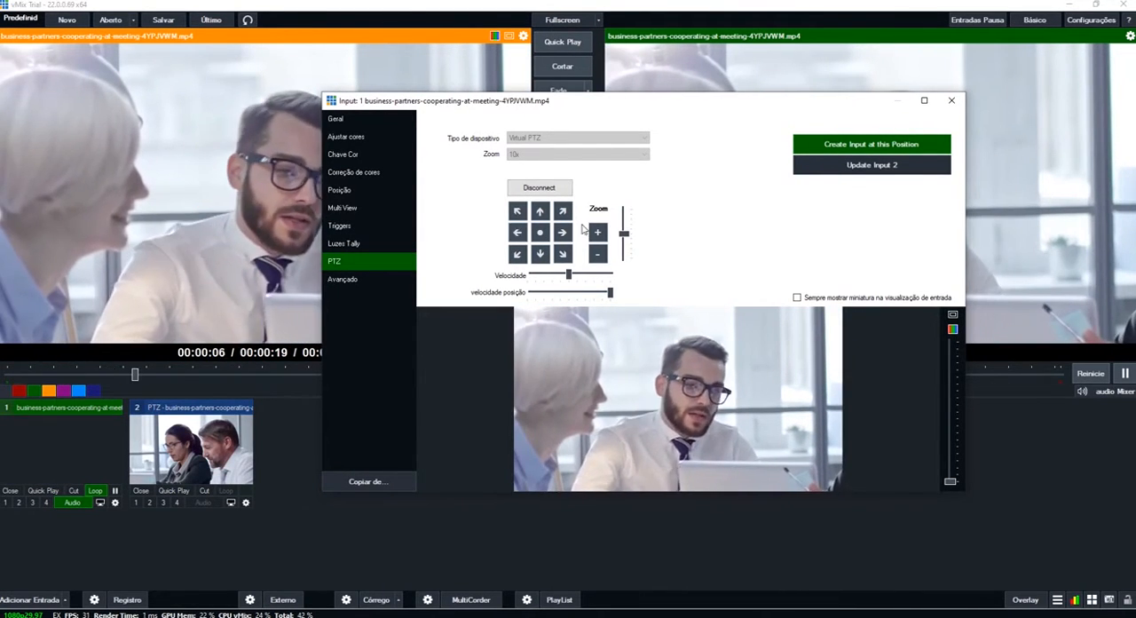
- Create two more PTZ inputs, one framing the man with glasses and one showing the whole group, and close the settings
click(857, 147)
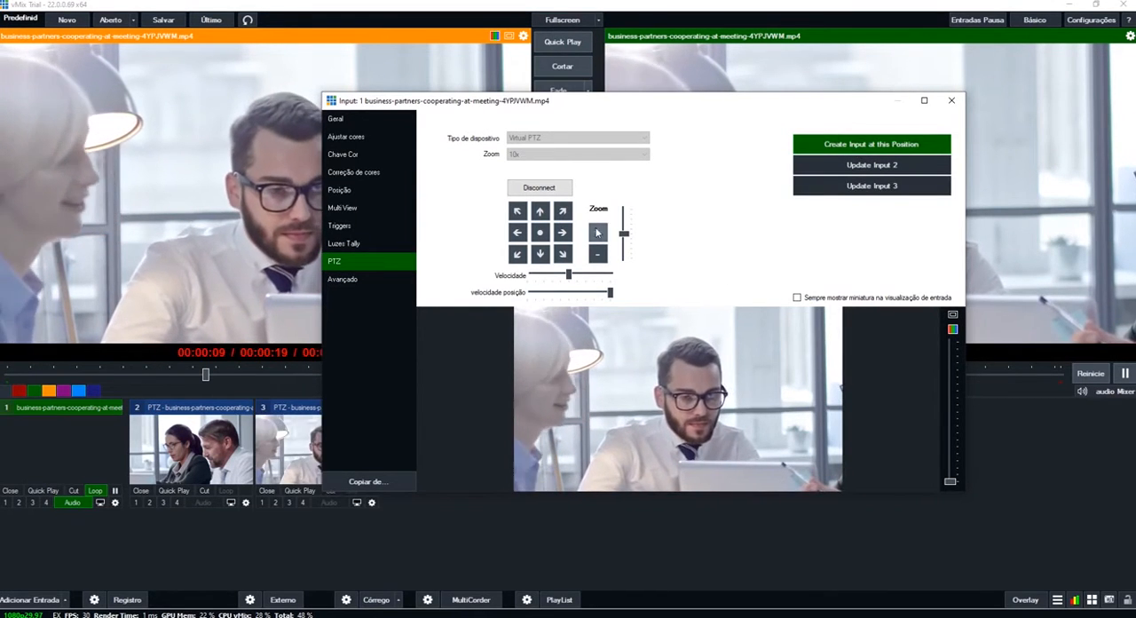
click(850, 145)
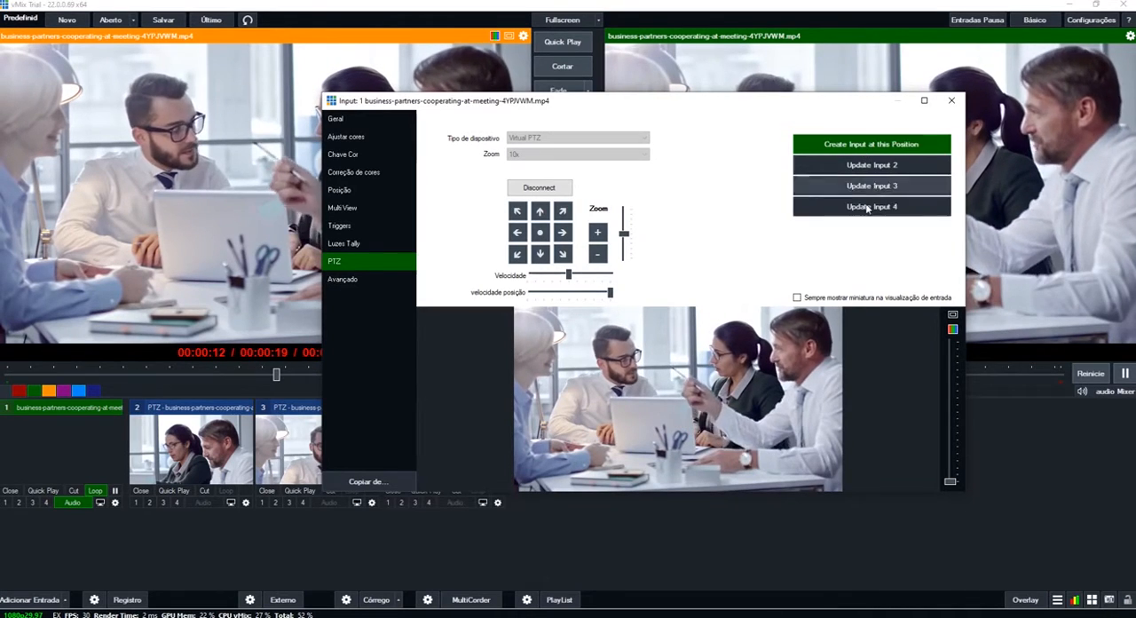
click(949, 101)
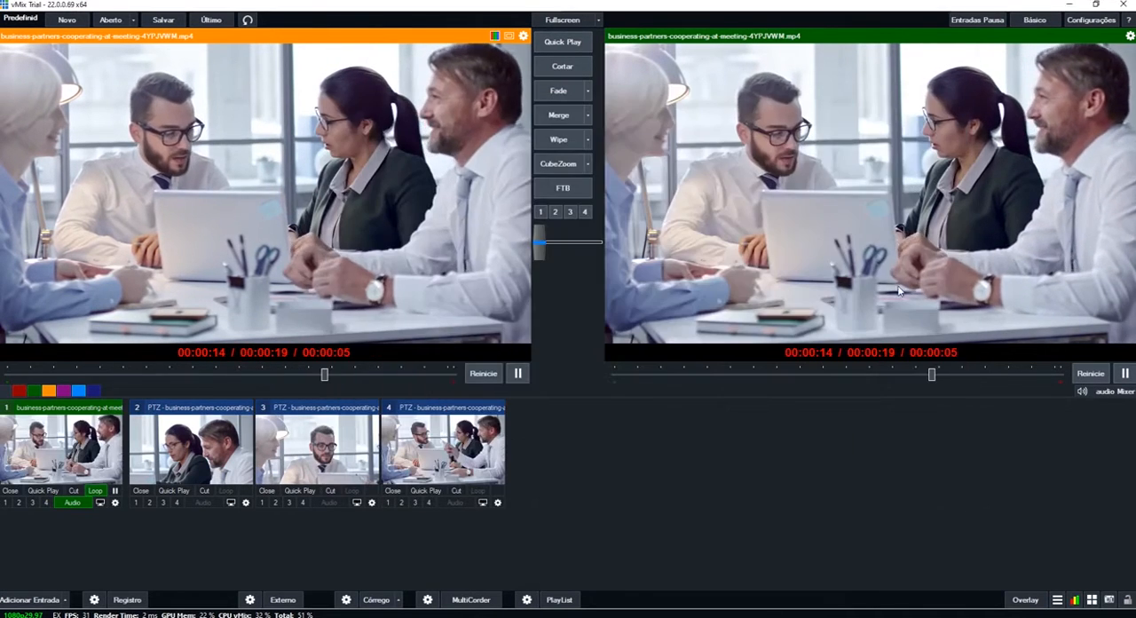
- Preview the three saved PTZ inputs to check their camera positions
click(420, 465)
click(224, 458)
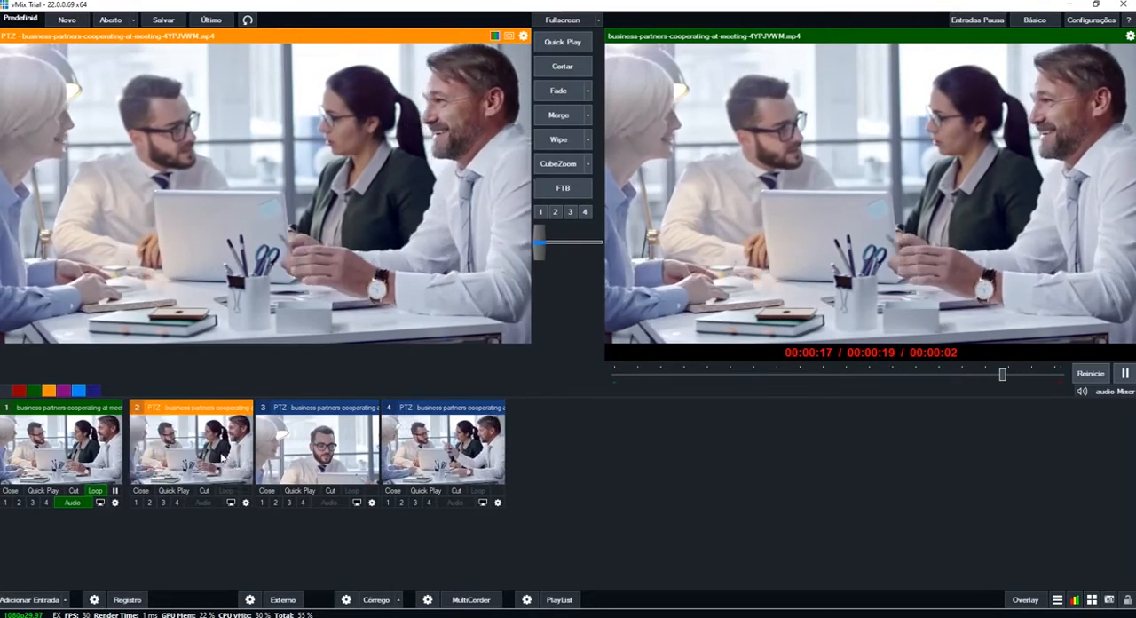
click(303, 463)
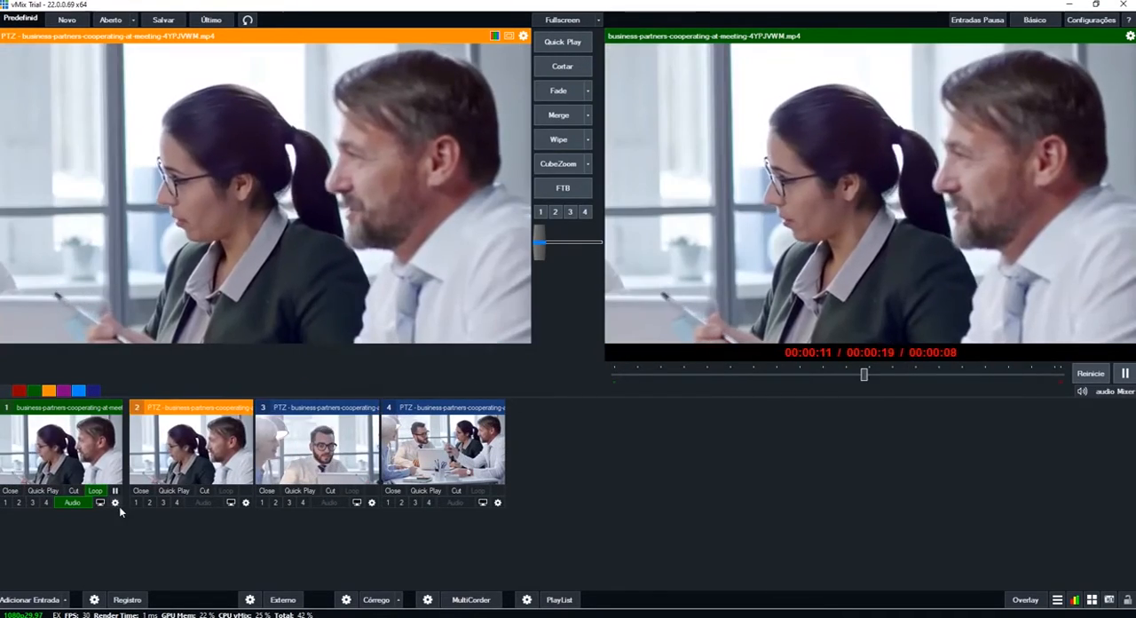
- Increase the virtual PTZ movement speed (Velocidade) slightly for input 1 and close its settings
click(114, 502)
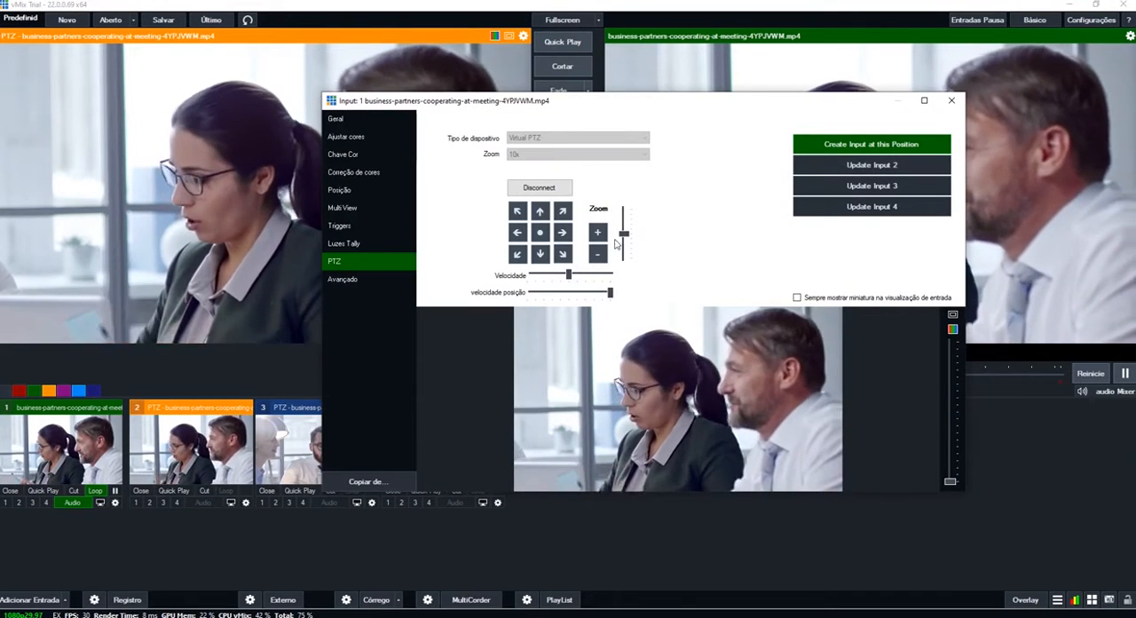
drag(570, 275, 587, 278)
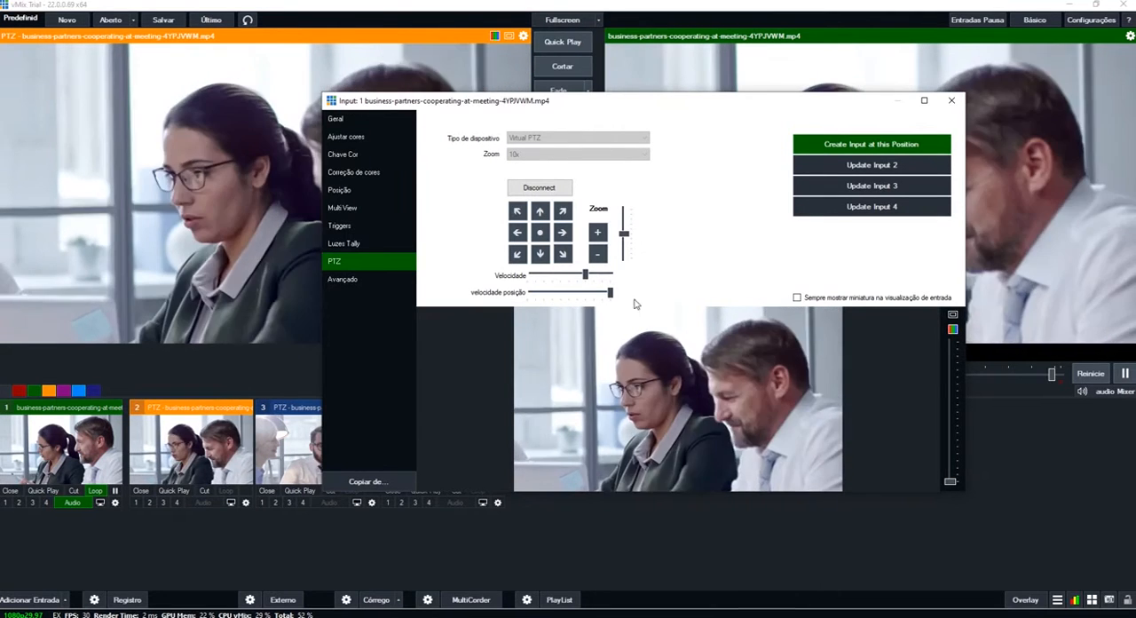
click(956, 107)
- Switch the preview repeatedly between PTZ inputs 2, 3 and 4 to check the camera moves between positions
click(344, 463)
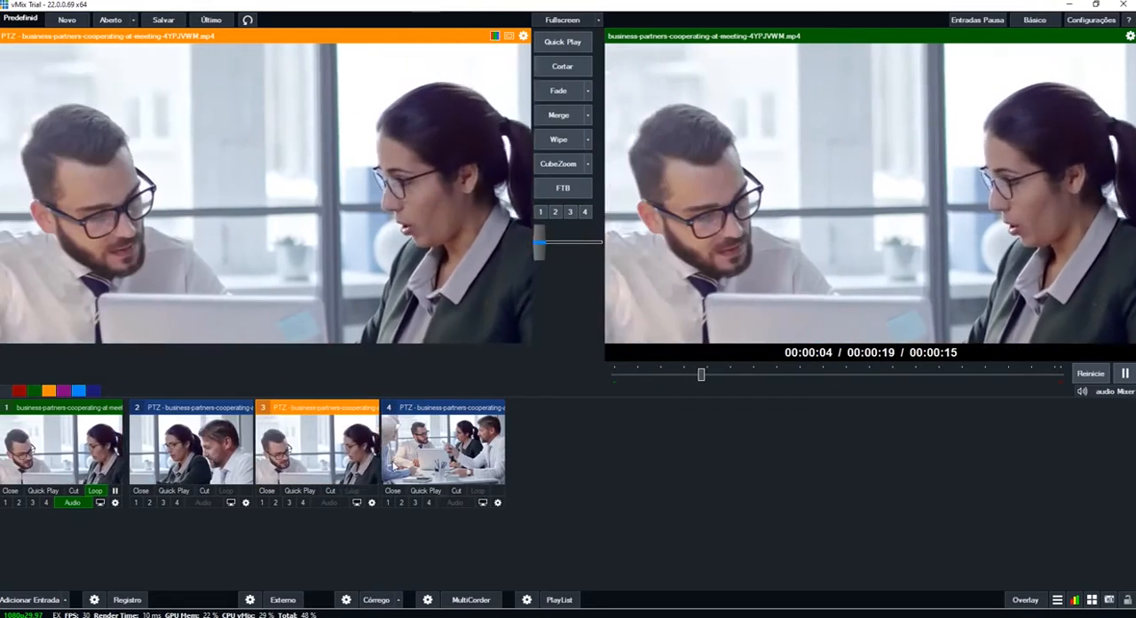
click(396, 465)
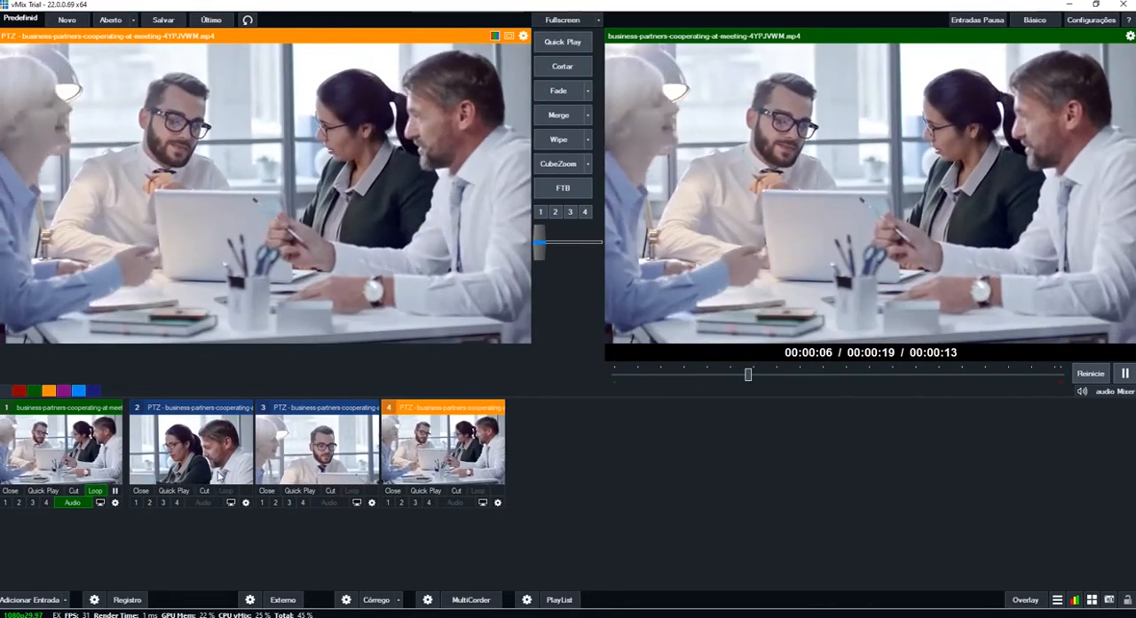
click(219, 475)
click(360, 450)
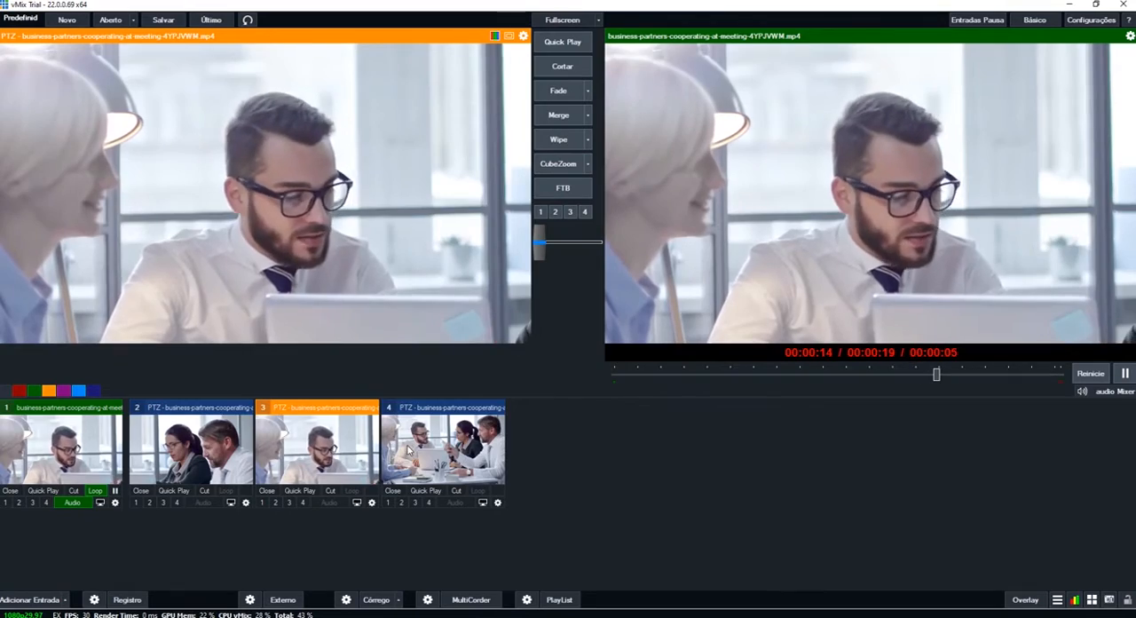
click(245, 450)
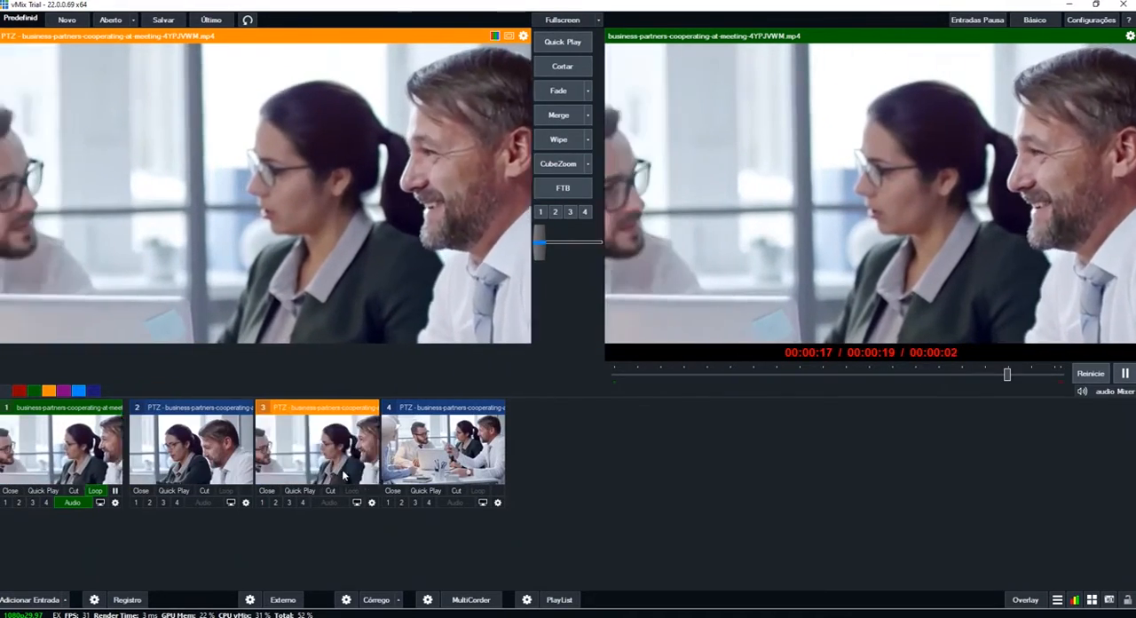
click(317, 449)
click(425, 463)
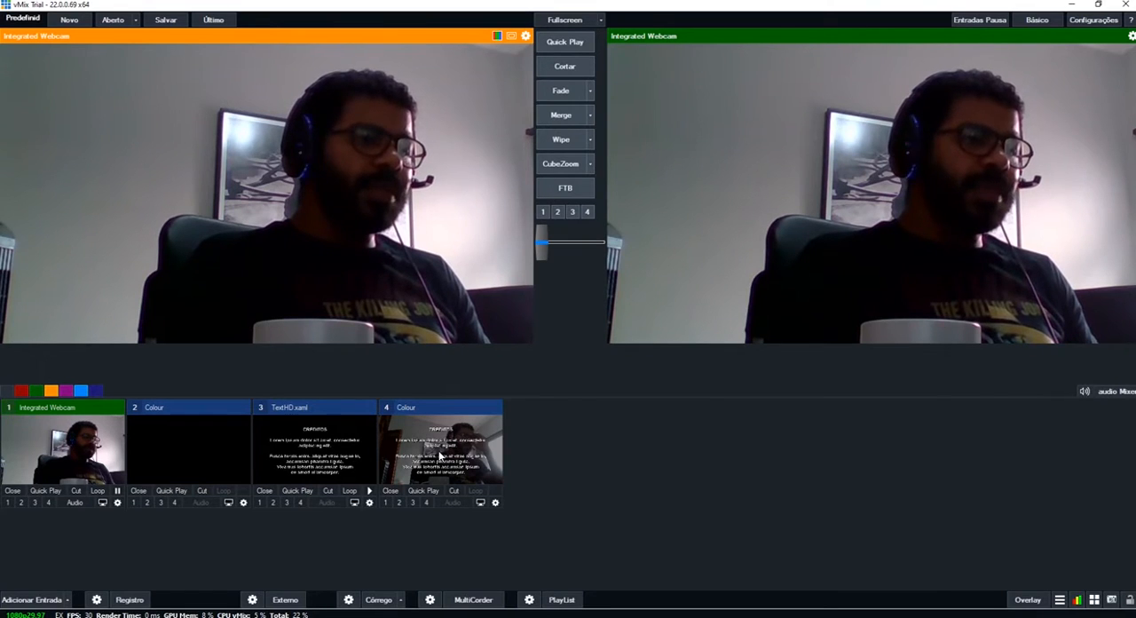
click(398, 501)
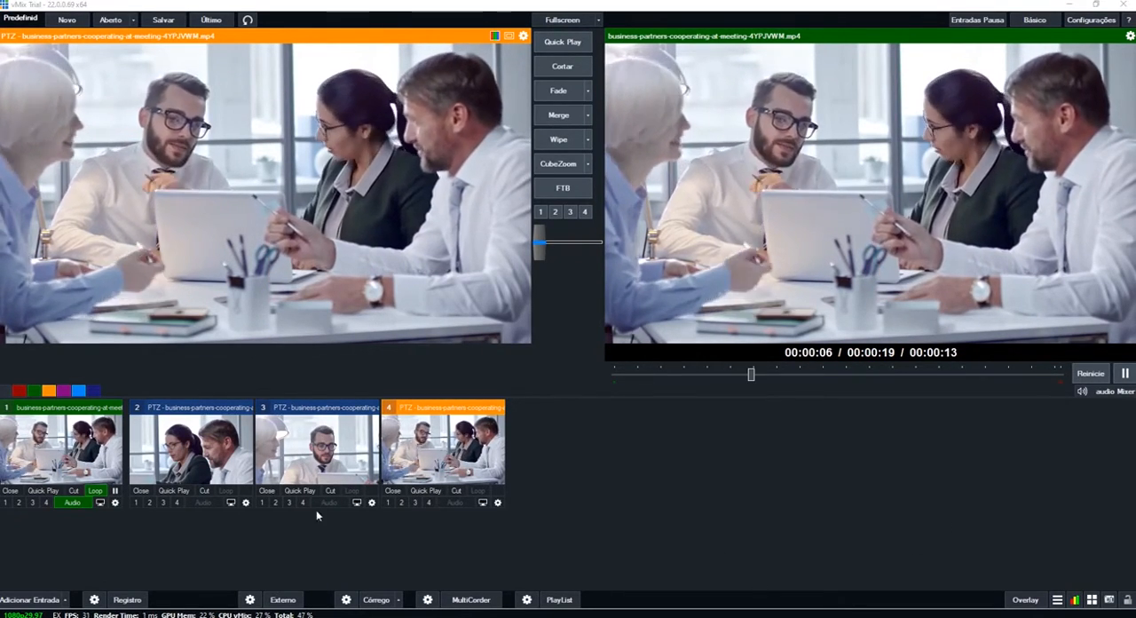
- Start adding a title input and browse the GT Ticker, GT ScoreBoard and GT Social template categories
click(29, 601)
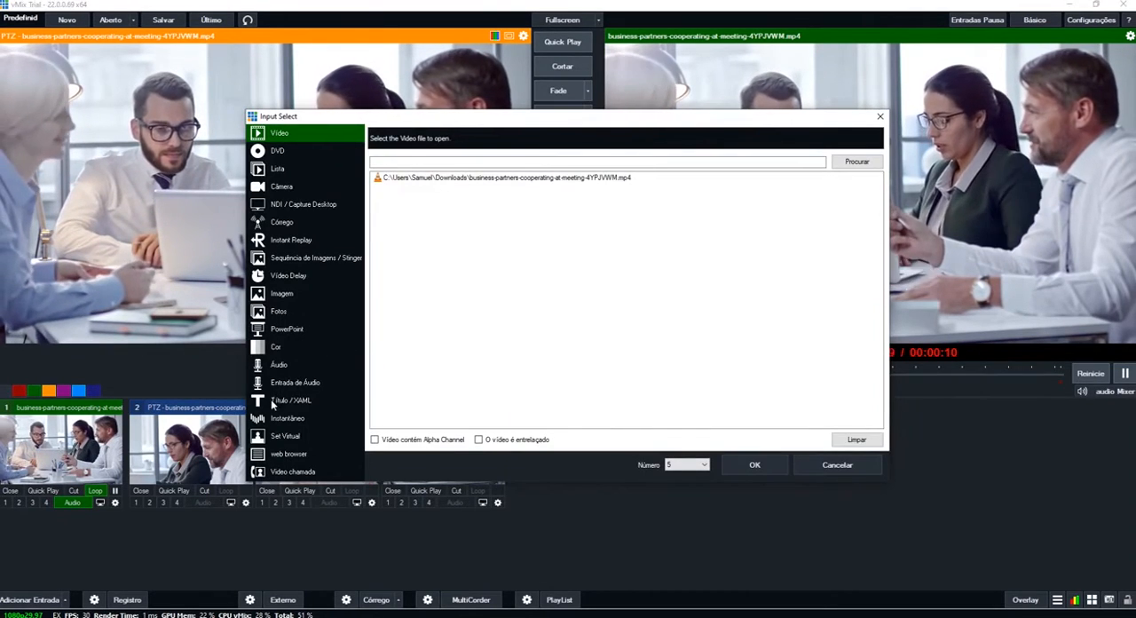
click(271, 400)
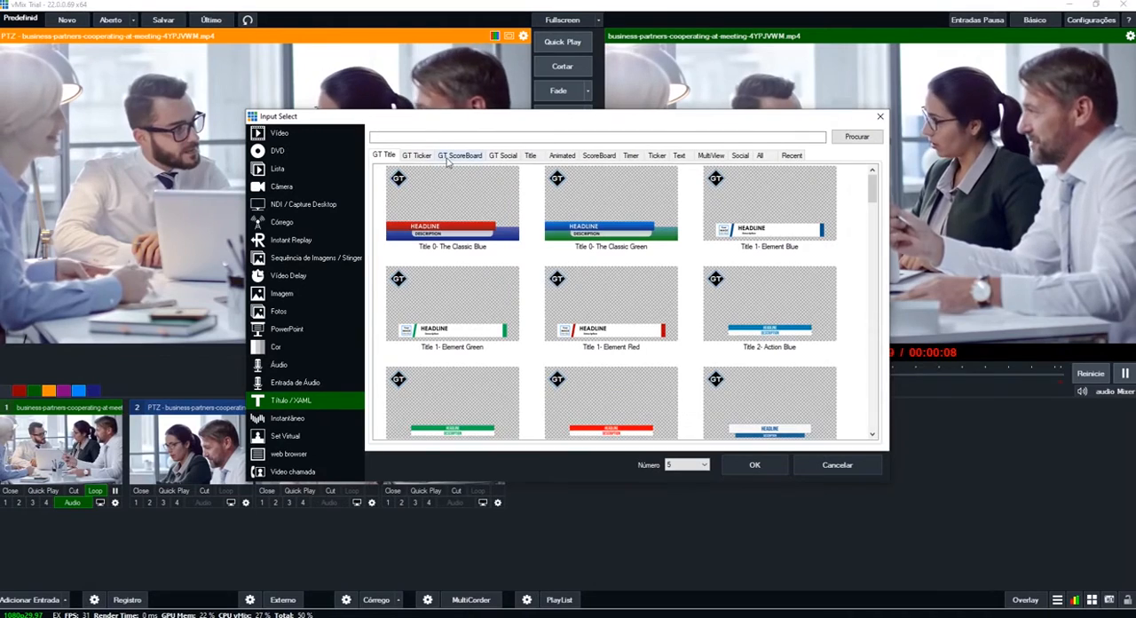
click(418, 156)
click(460, 156)
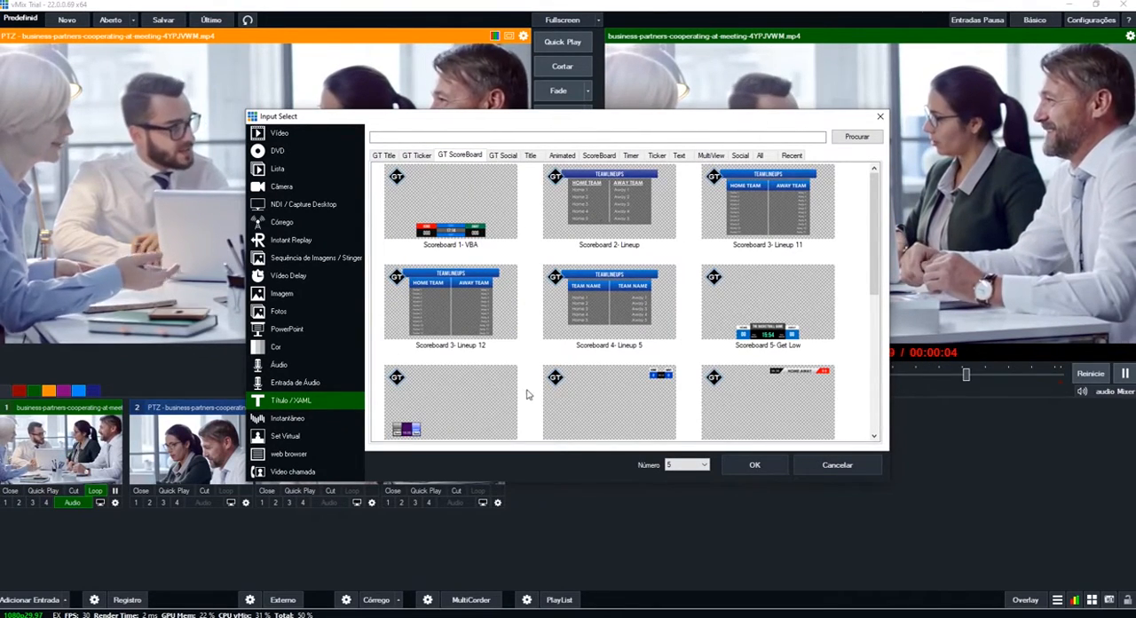
scroll(526, 394, down, 5)
scroll(524, 376, up, 5)
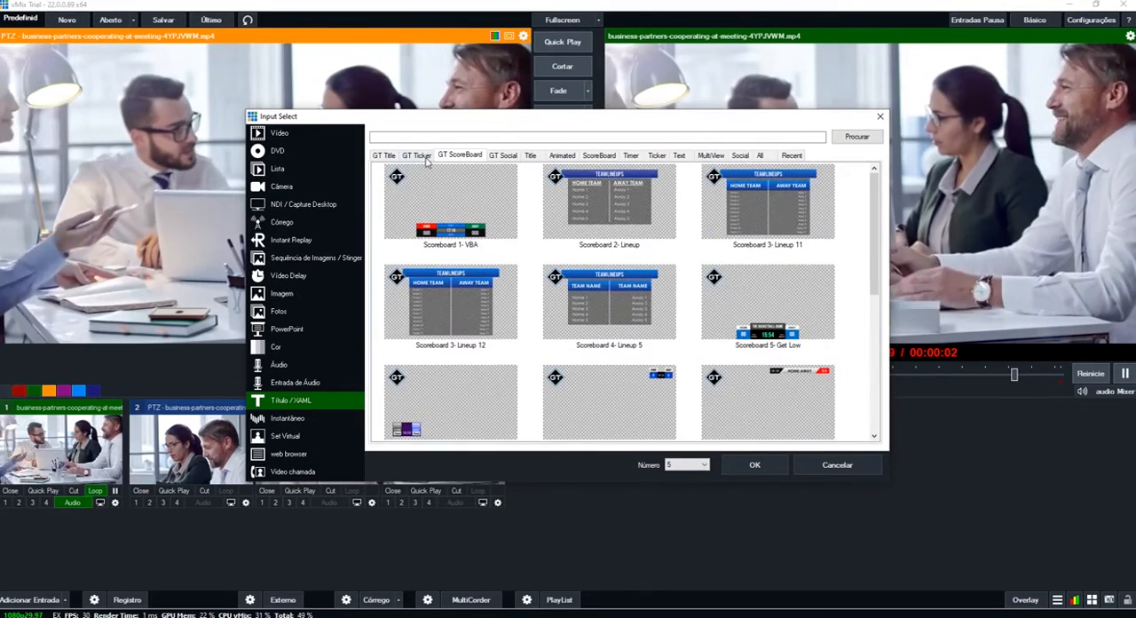
click(417, 156)
scroll(520, 303, down, 3)
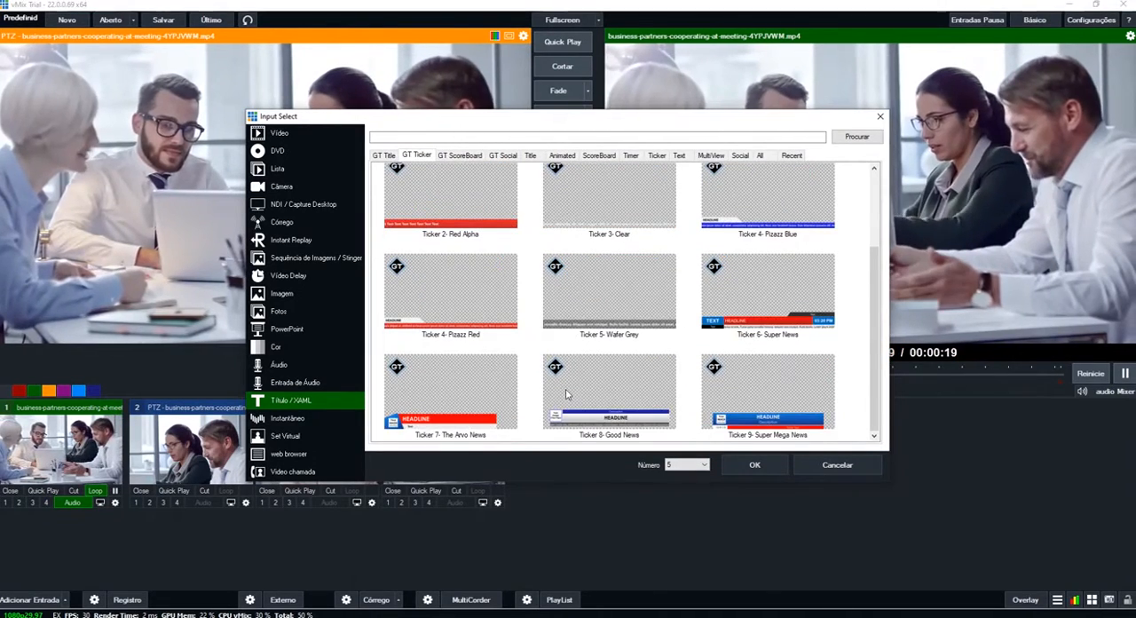
scroll(566, 394, up, 3)
click(460, 155)
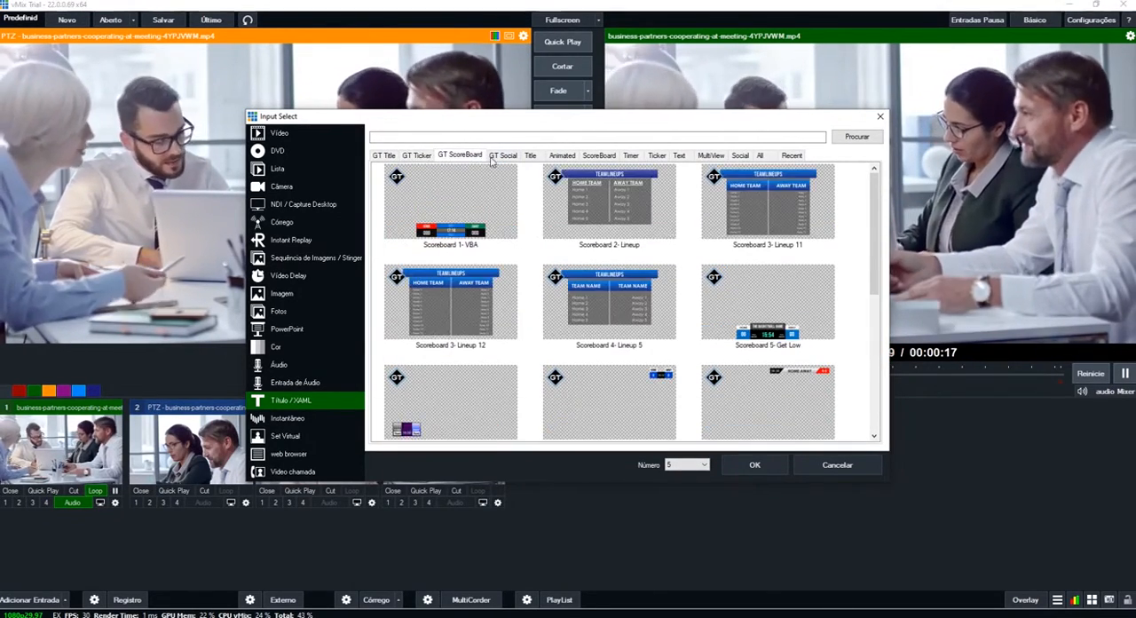
click(503, 155)
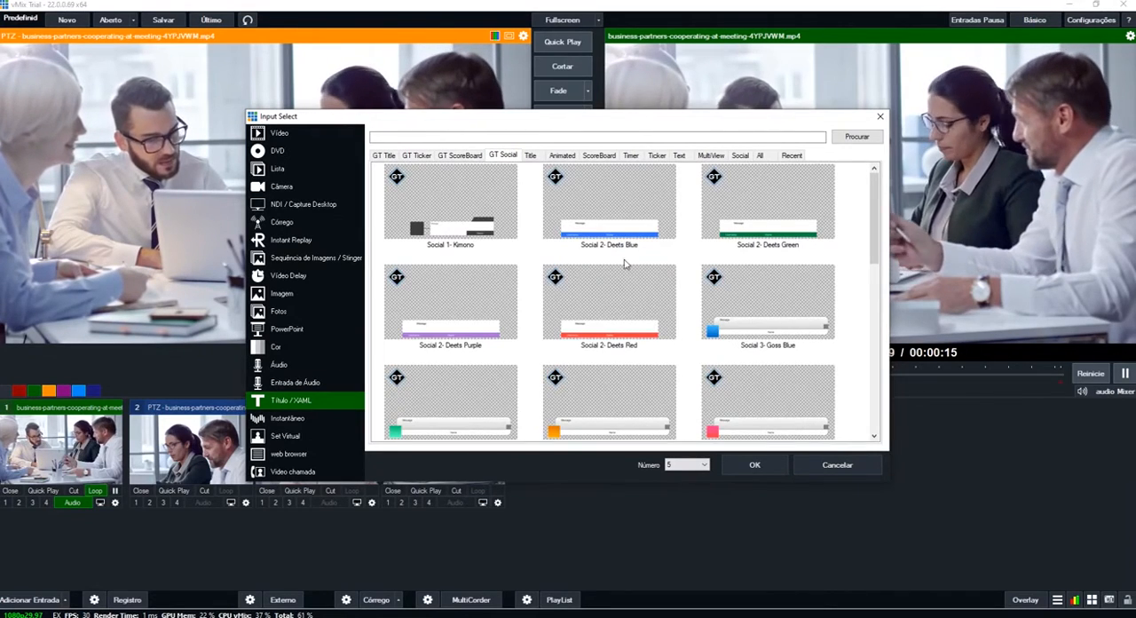
scroll(569, 274, down, 5)
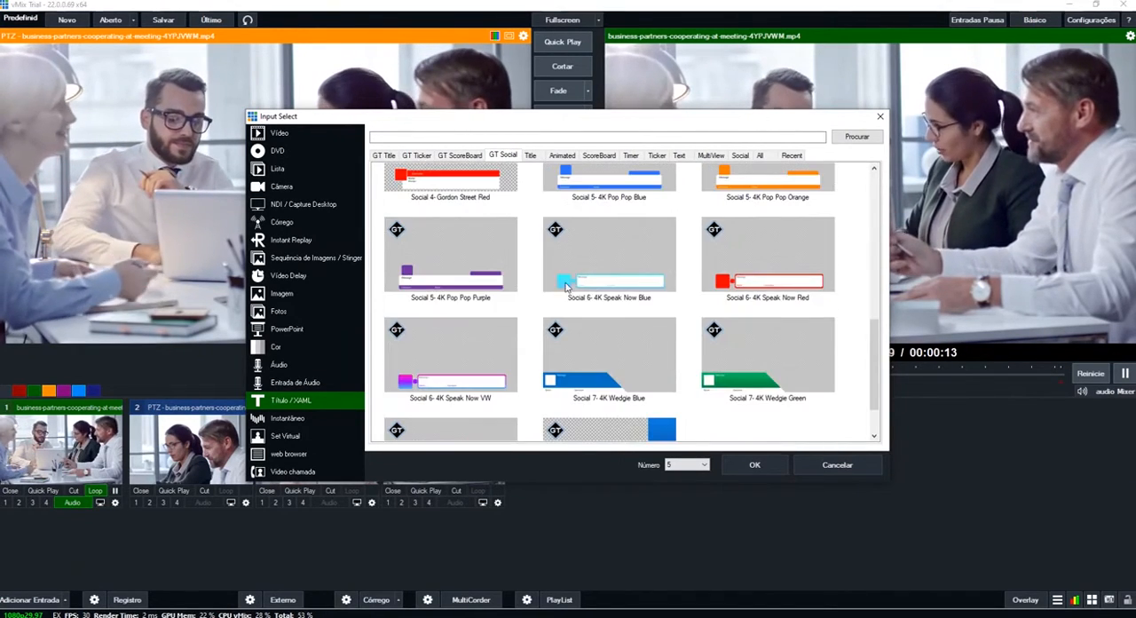
scroll(471, 198, up, 5)
- Add the GT Title template "Title 1- Element Blue" as input 5
click(384, 155)
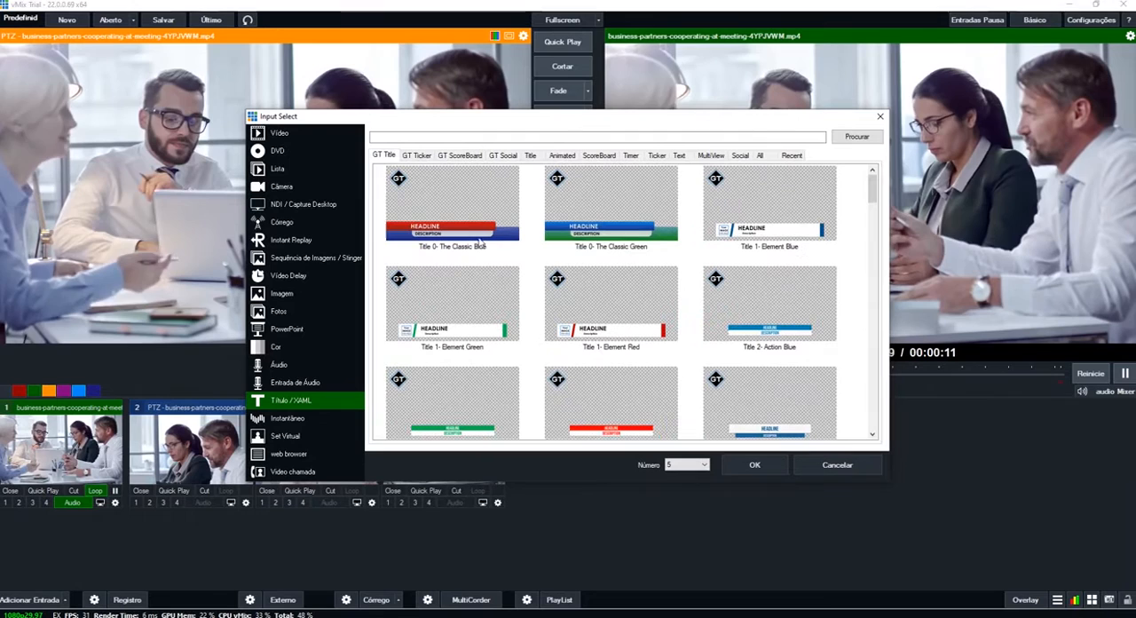
click(758, 213)
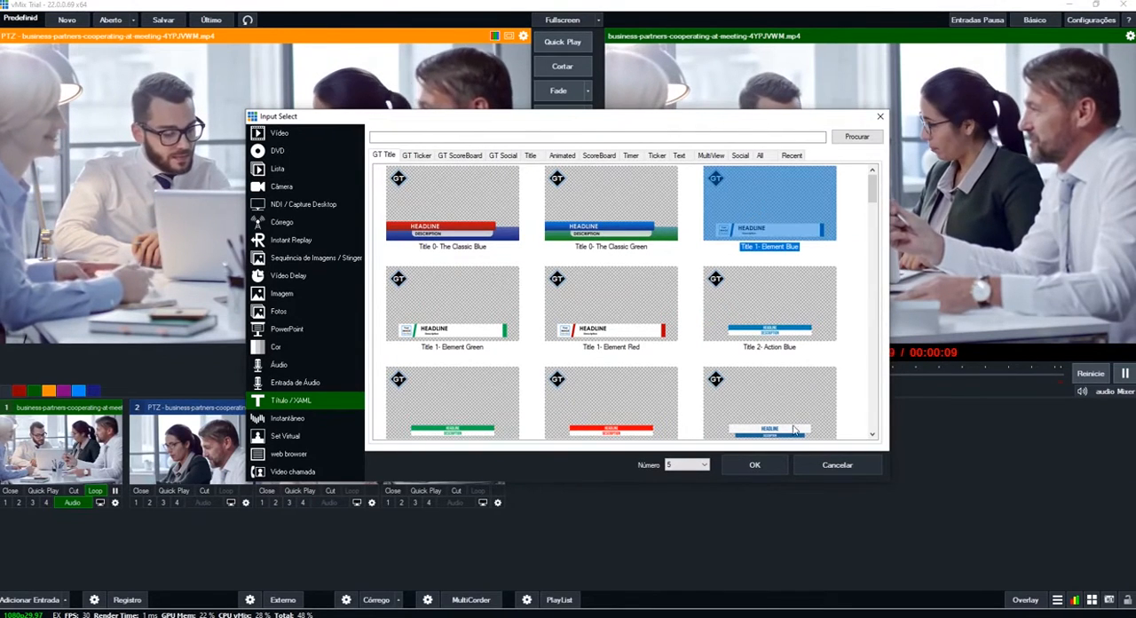
click(752, 472)
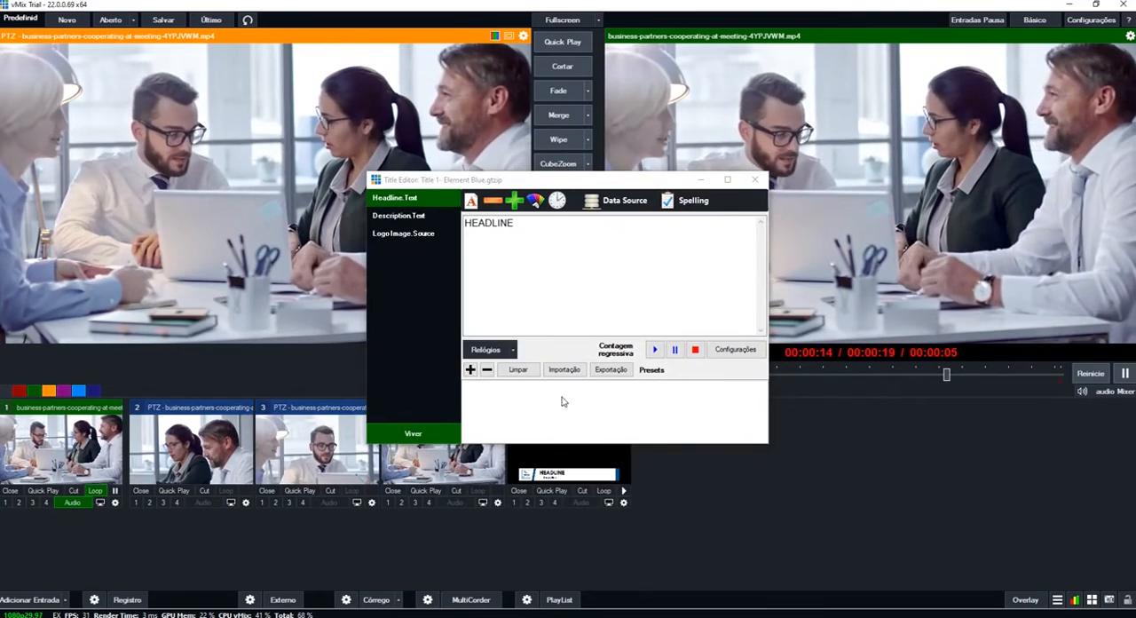
- Set the title's headline text to "Título" and its description text to "Descrição"
drag(561, 181, 699, 144)
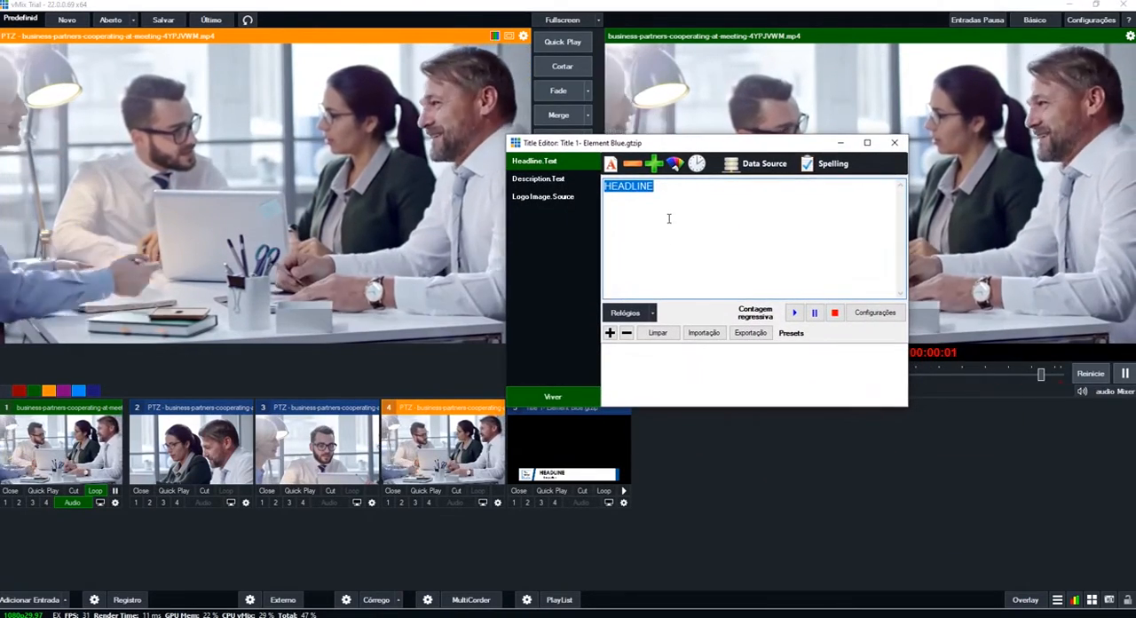
text(Tit)
key(BackSpace)
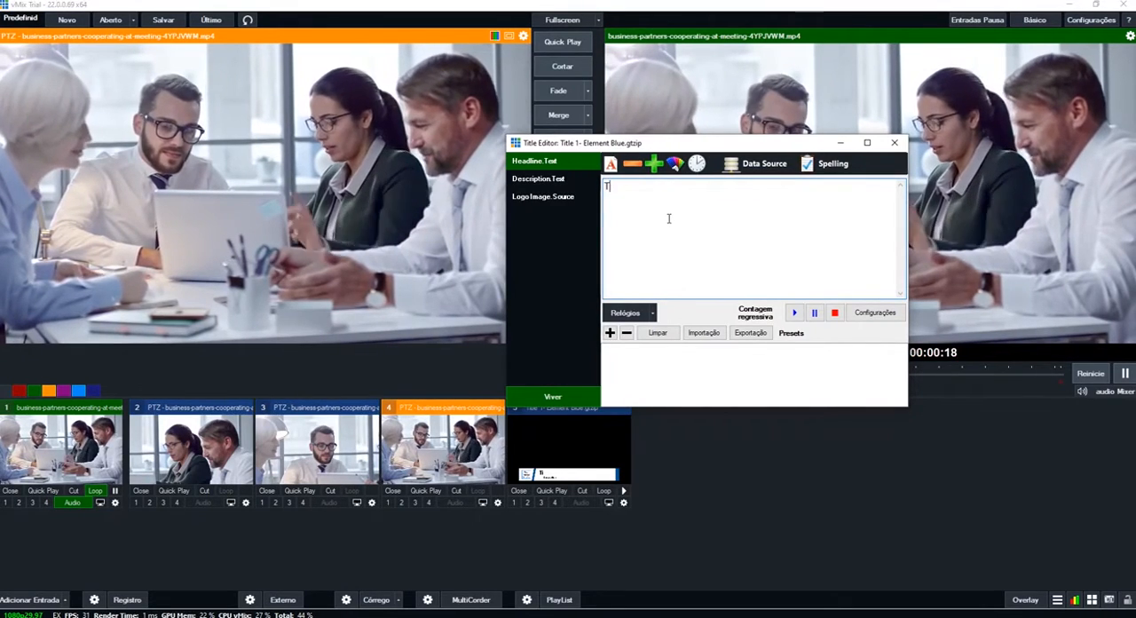
text(ítulo)
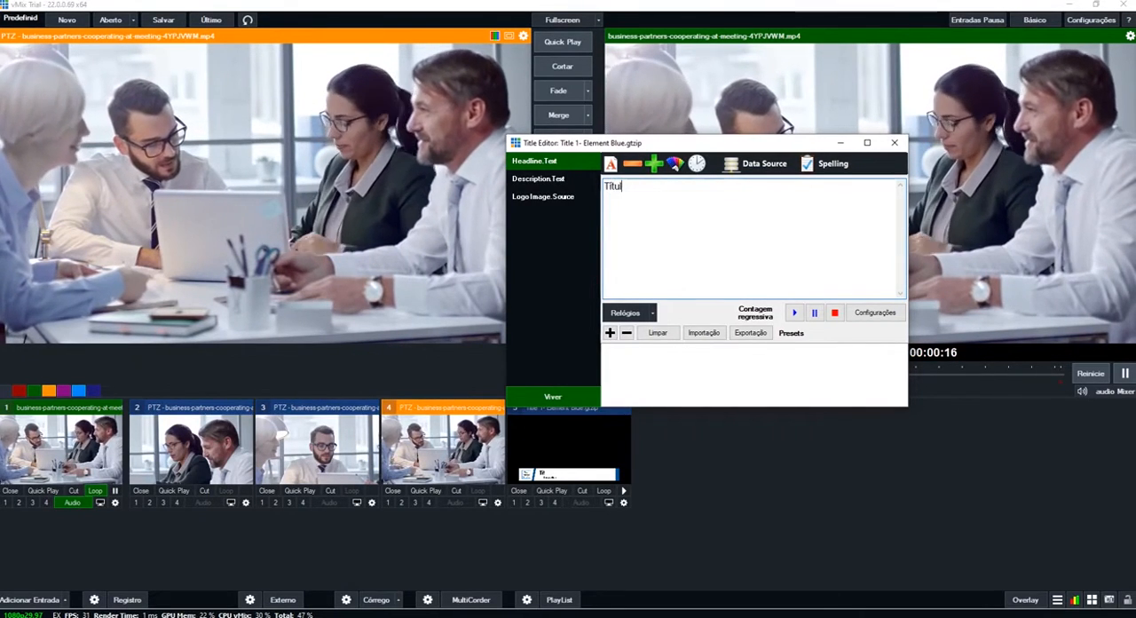
click(562, 181)
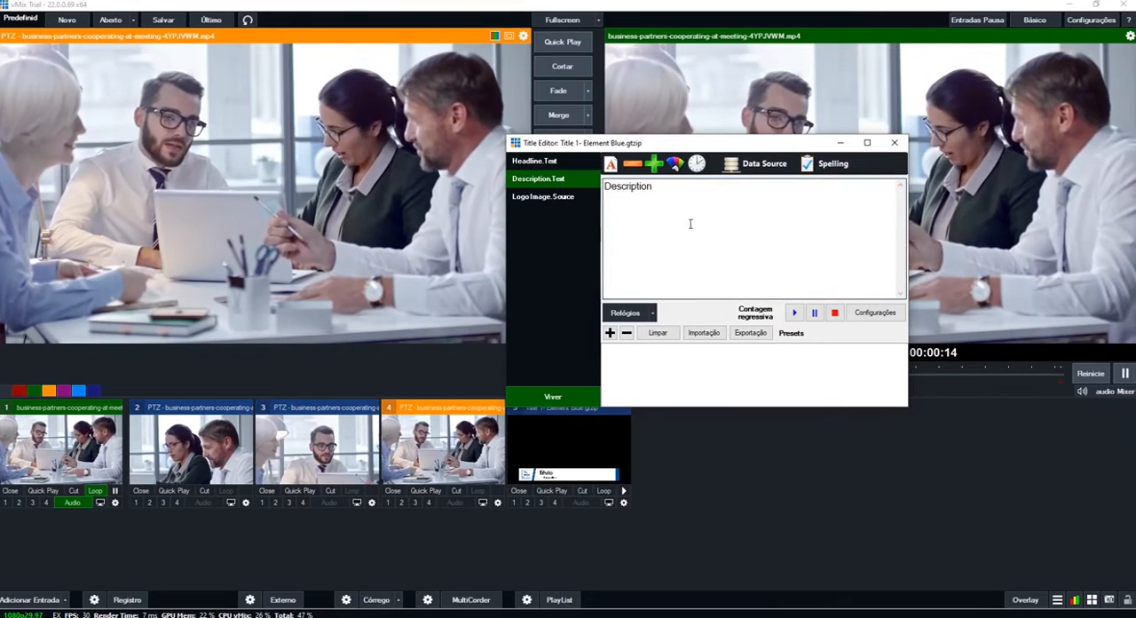
text(Descrição)
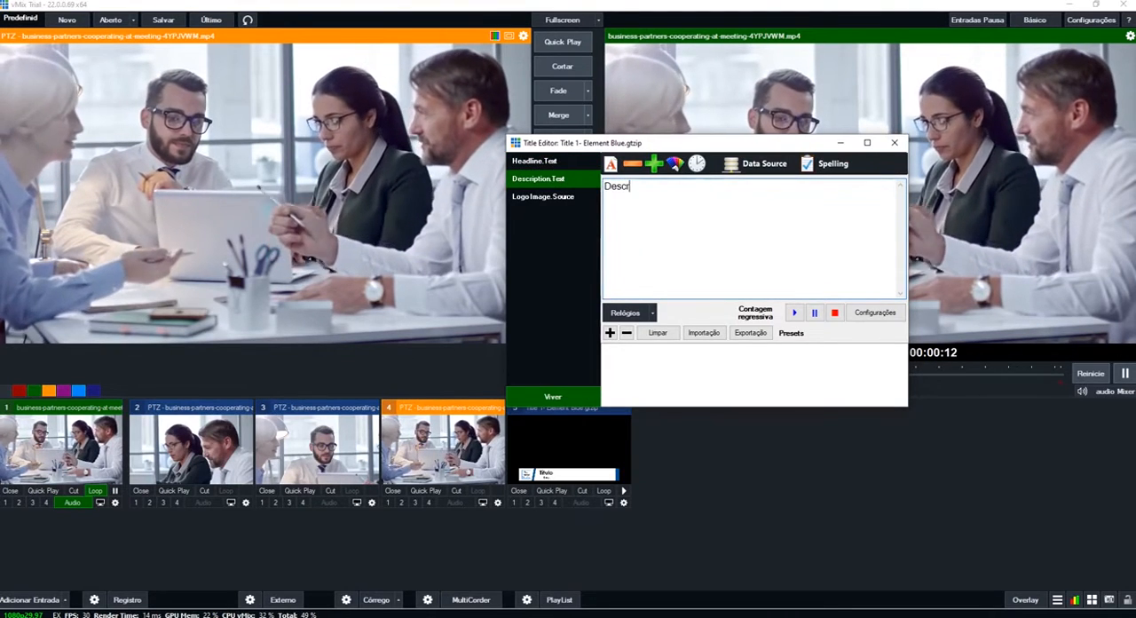
- Replace the title's logo image with e-logo.png from the Imagens folder and close the title editor
click(581, 197)
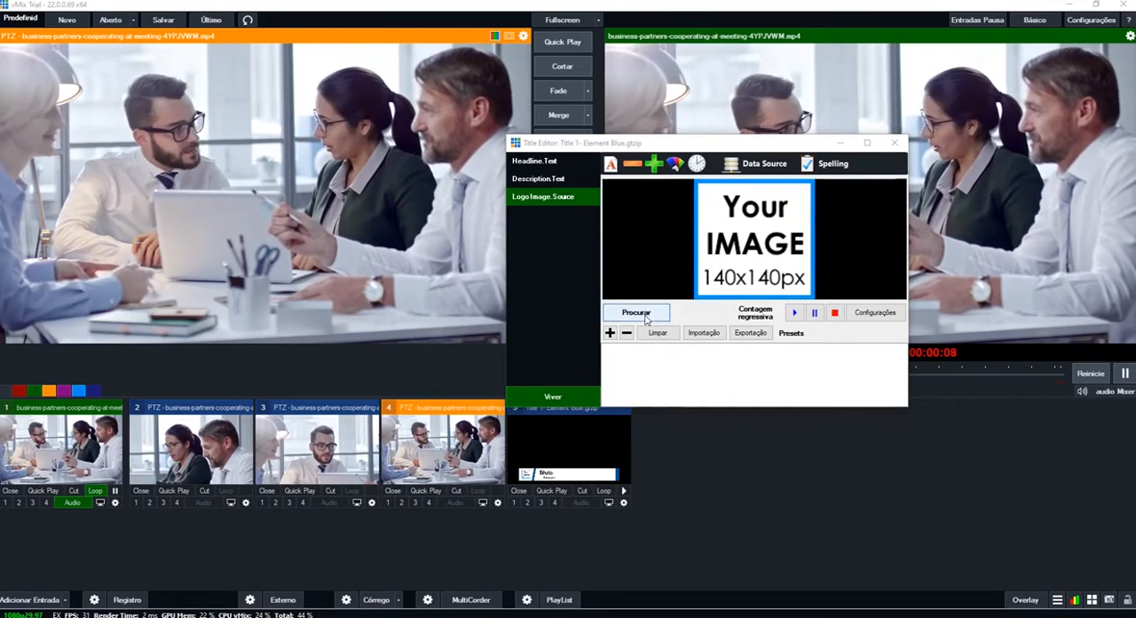
click(645, 319)
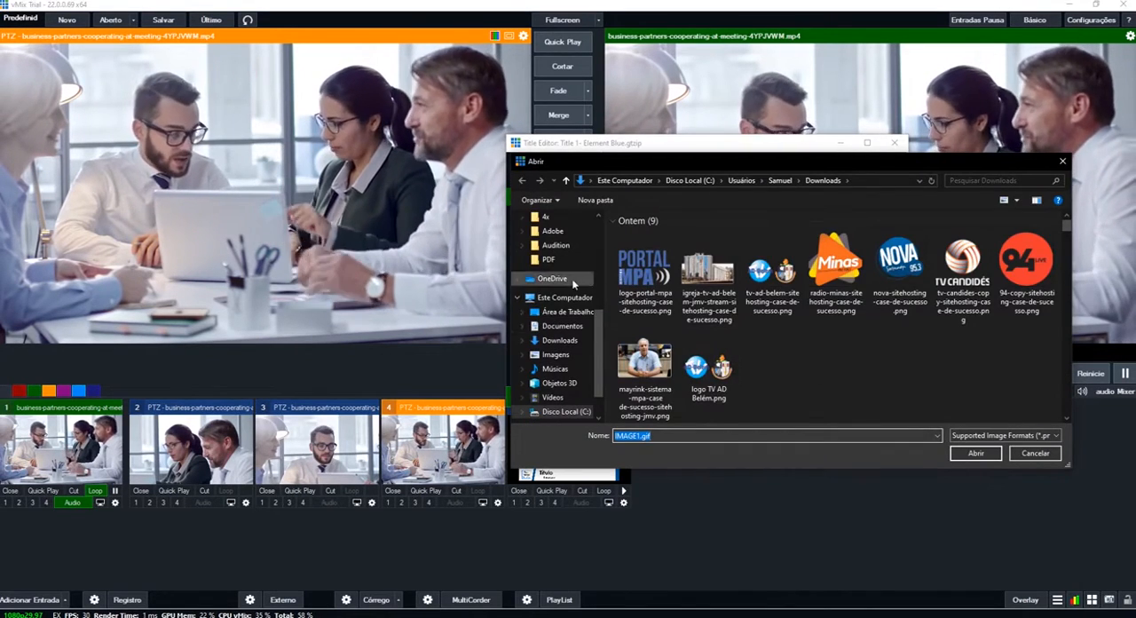
click(555, 354)
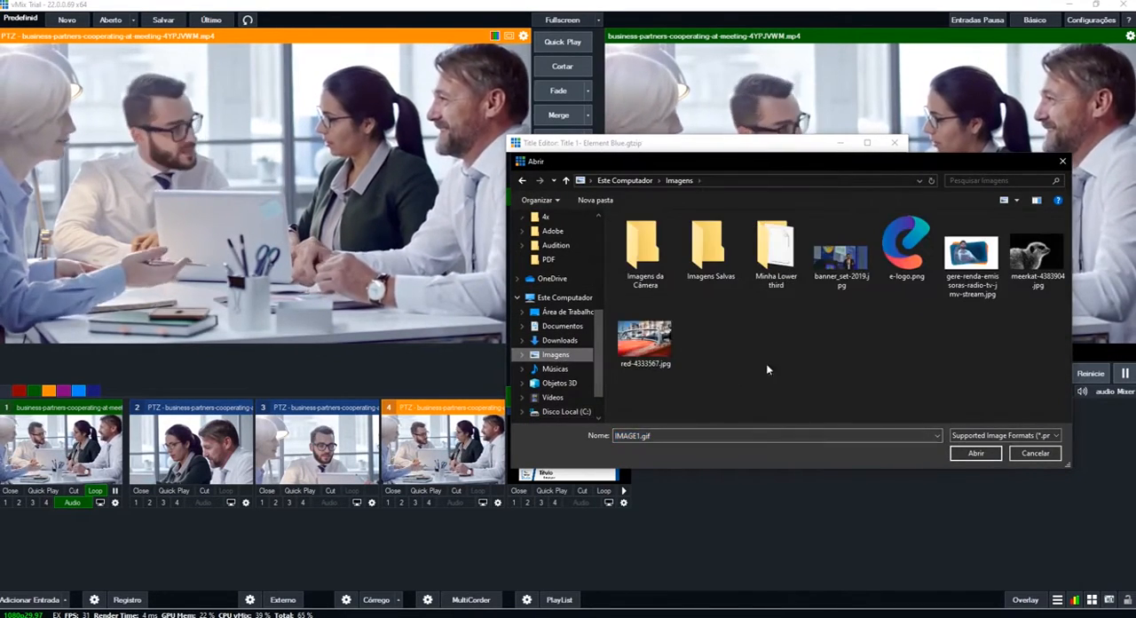
click(906, 249)
click(975, 453)
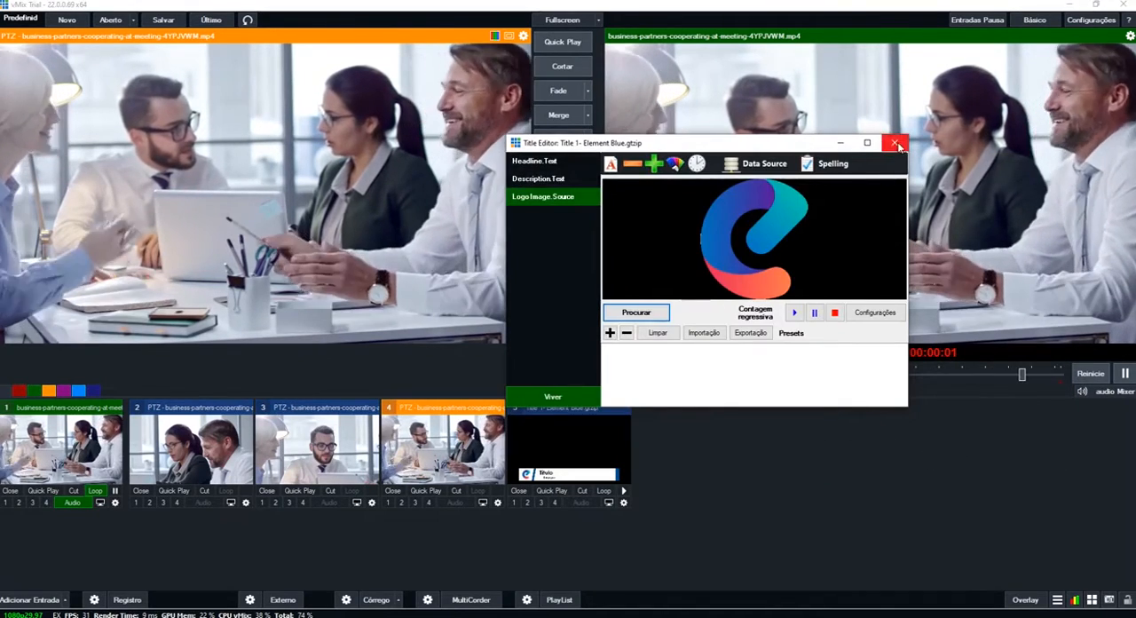
click(896, 144)
- Show the title input over the program output on overlay channel 2 and put input 1 back in preview
click(583, 464)
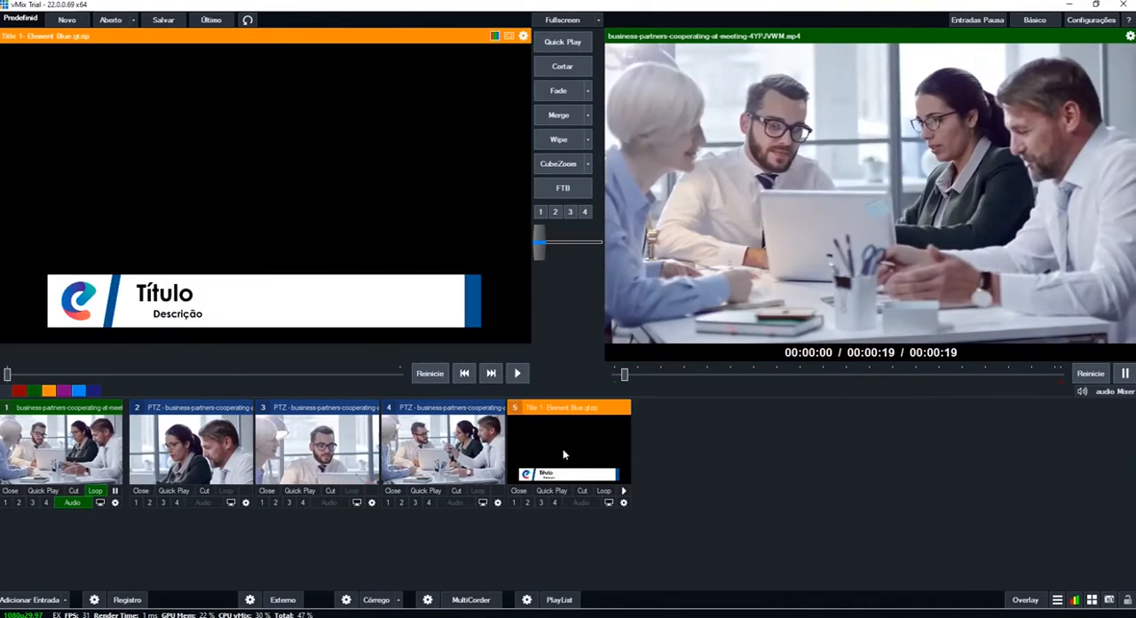
click(526, 502)
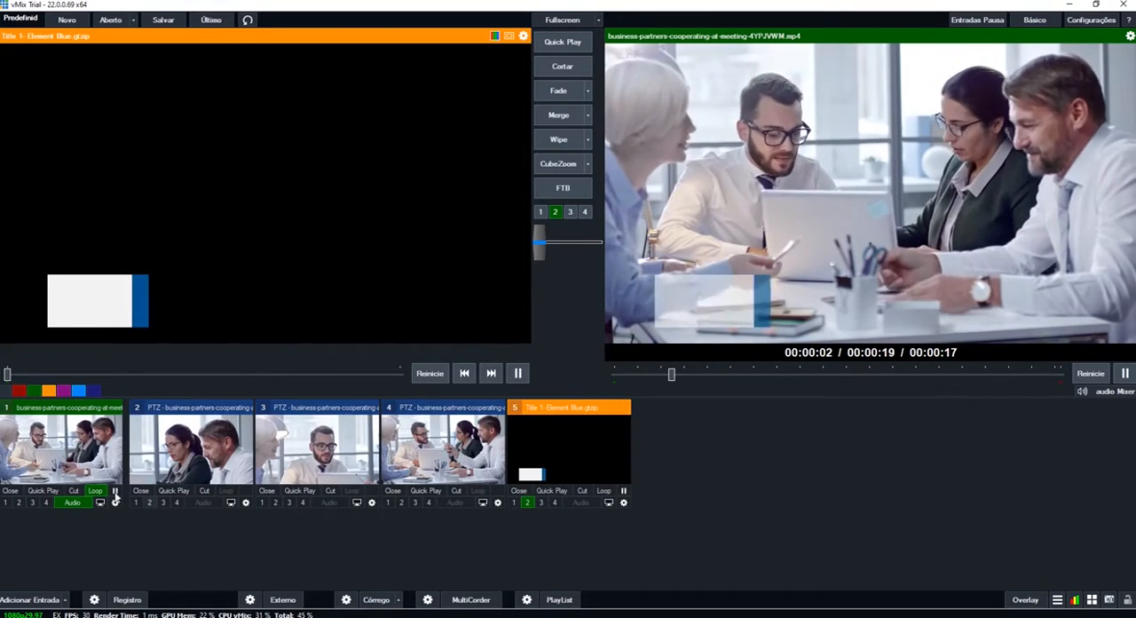
click(110, 475)
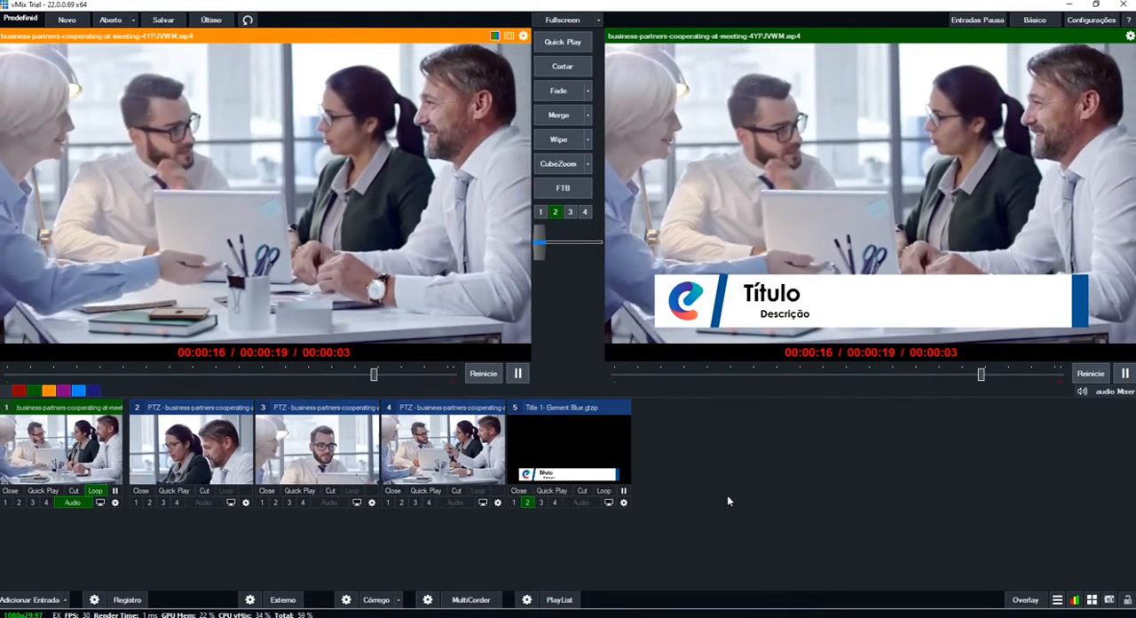
- Switch to GT Title Designer and create a new blank HD1080 document
click(1056, 599)
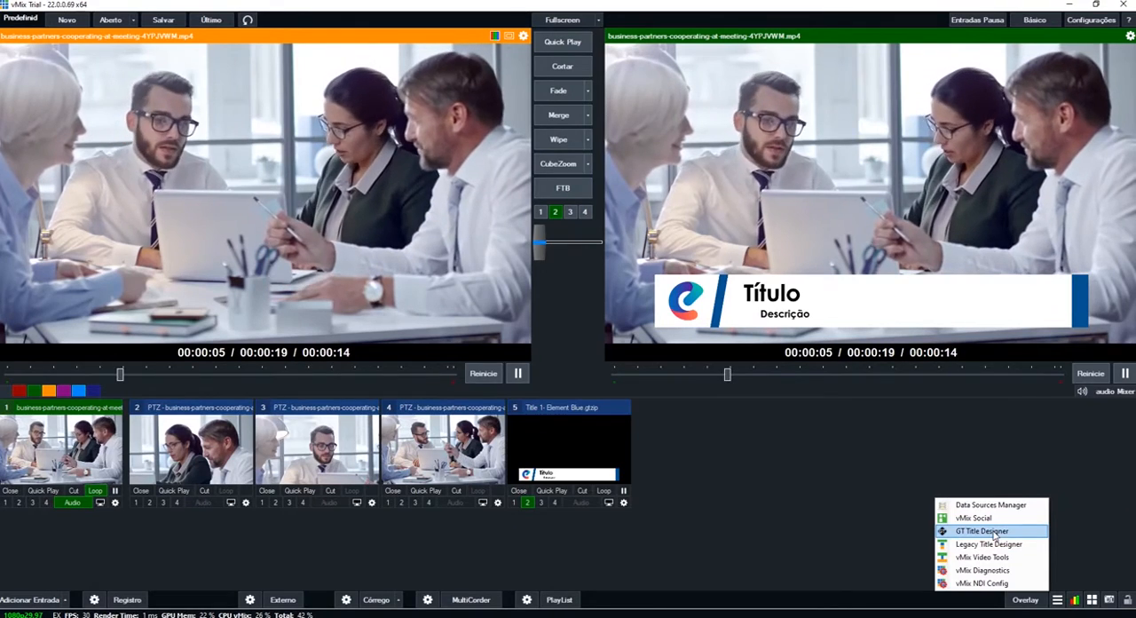
click(992, 531)
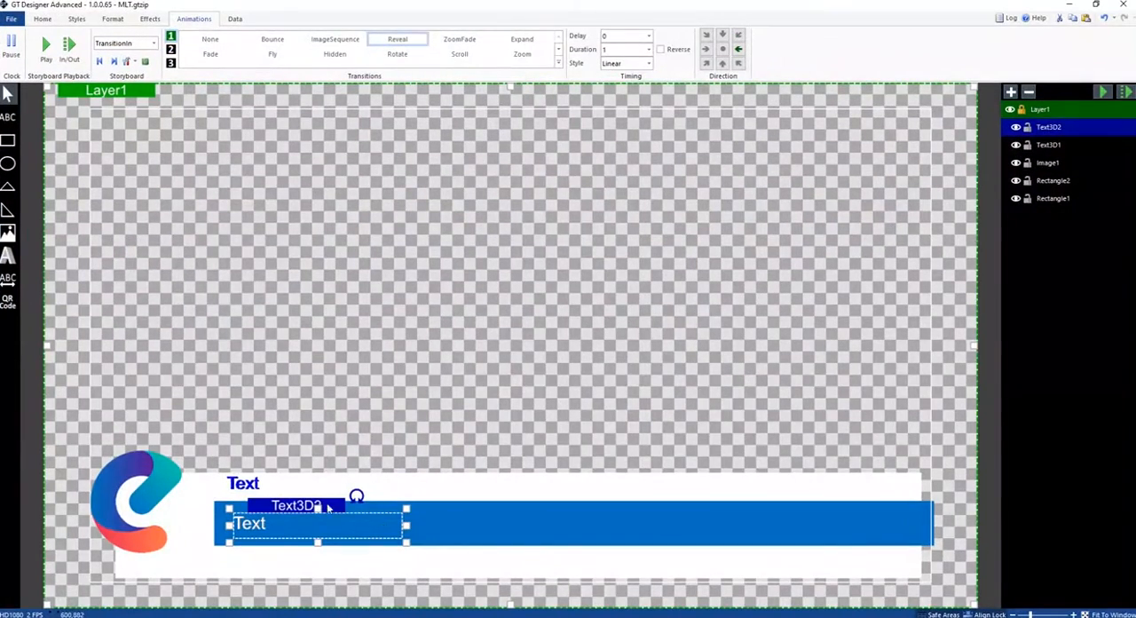
click(387, 485)
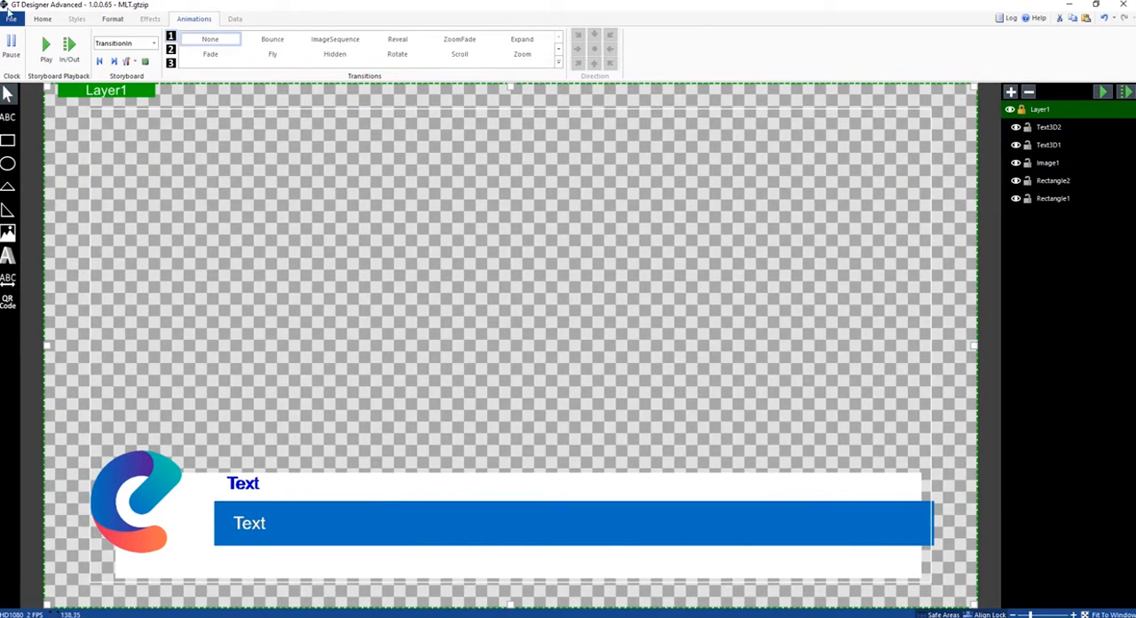
click(9, 16)
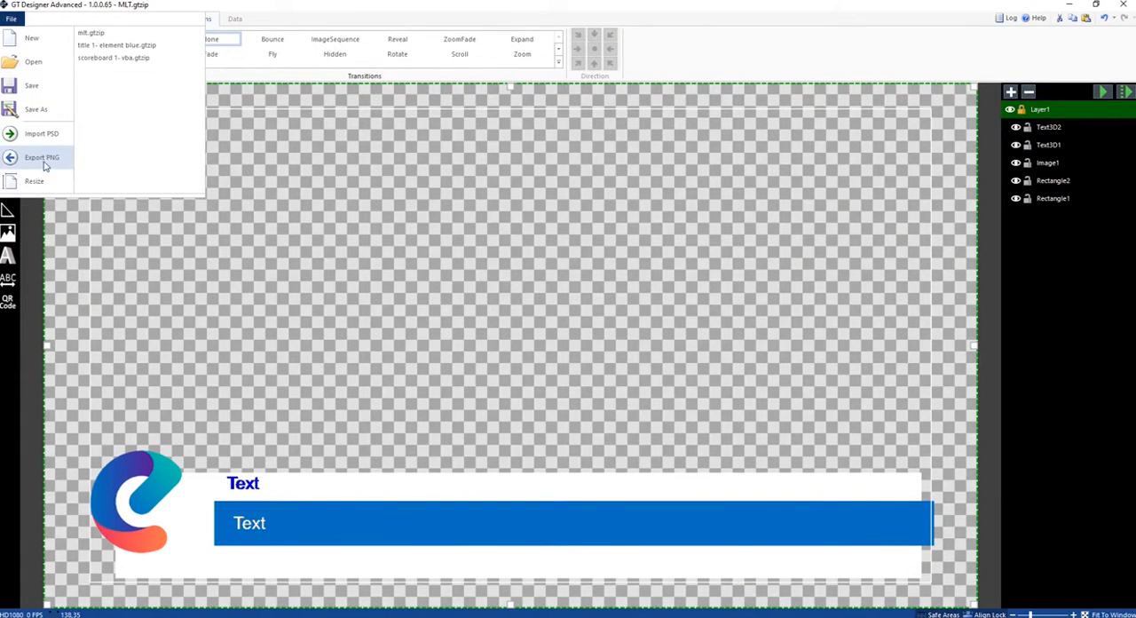
click(34, 39)
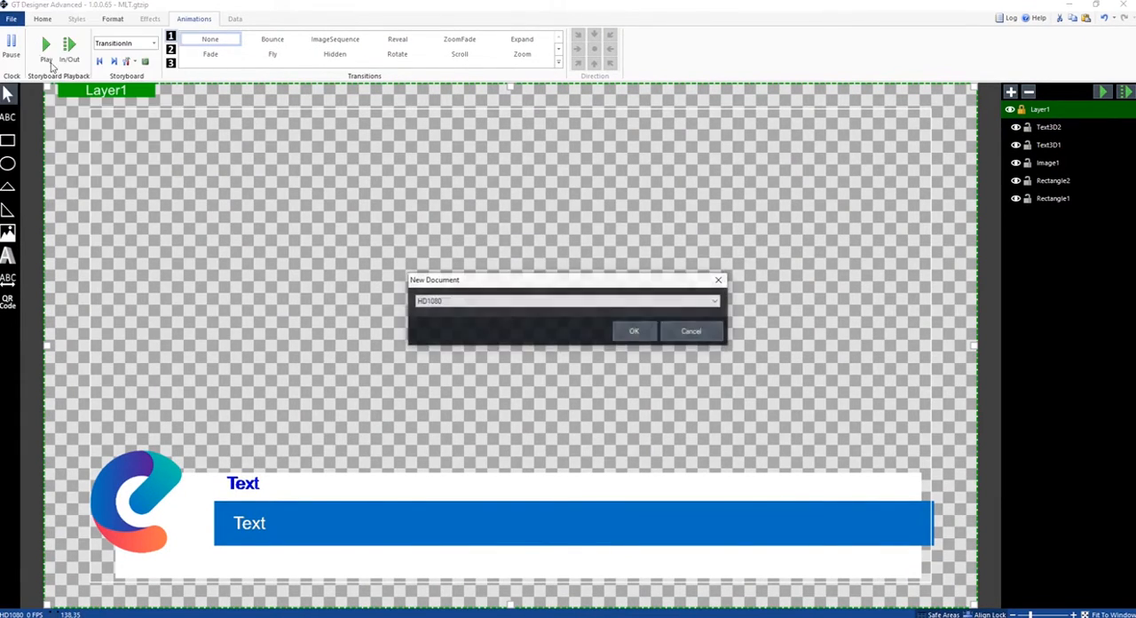
click(633, 333)
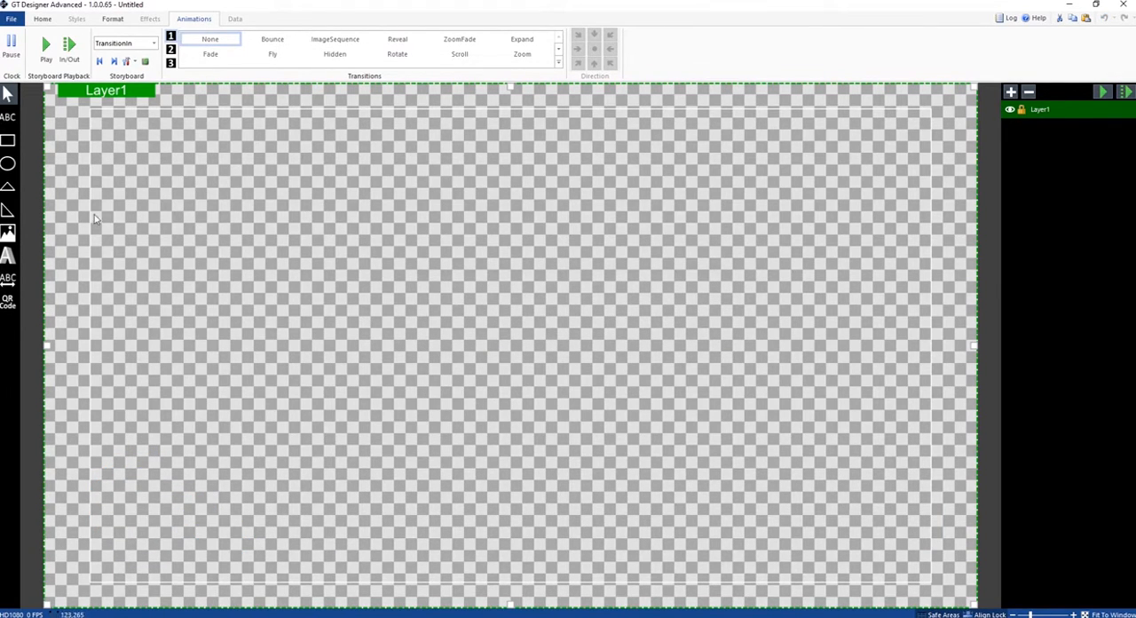
- Draw a wide lower-third rectangle, shrink it slightly from its upper-left corner and fill it with white
drag(109, 449, 932, 583)
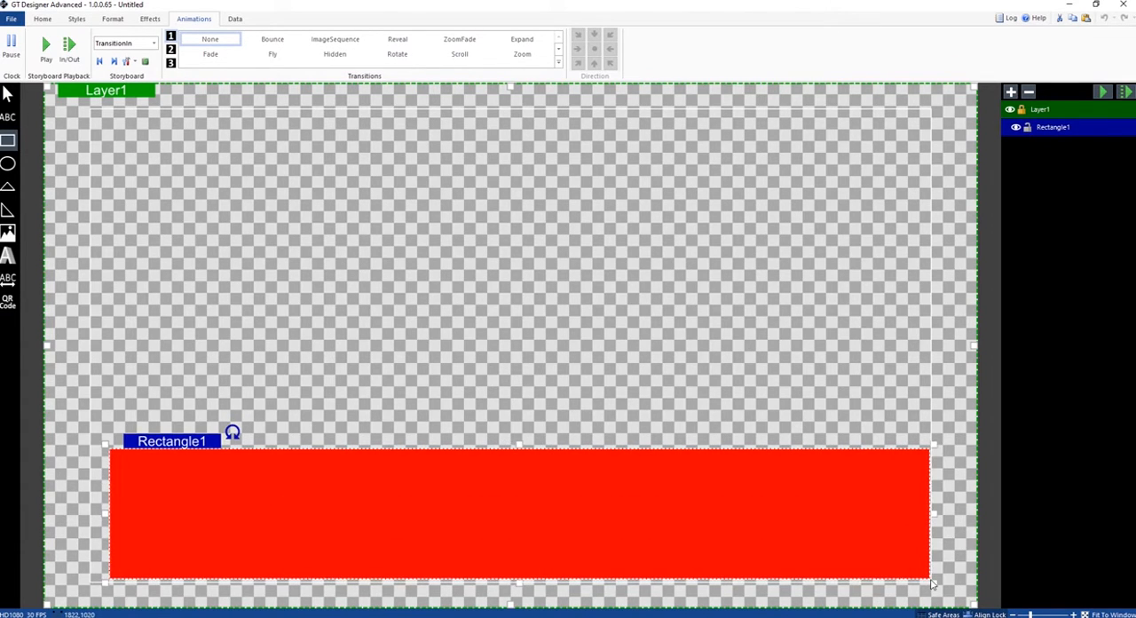
drag(102, 441, 136, 473)
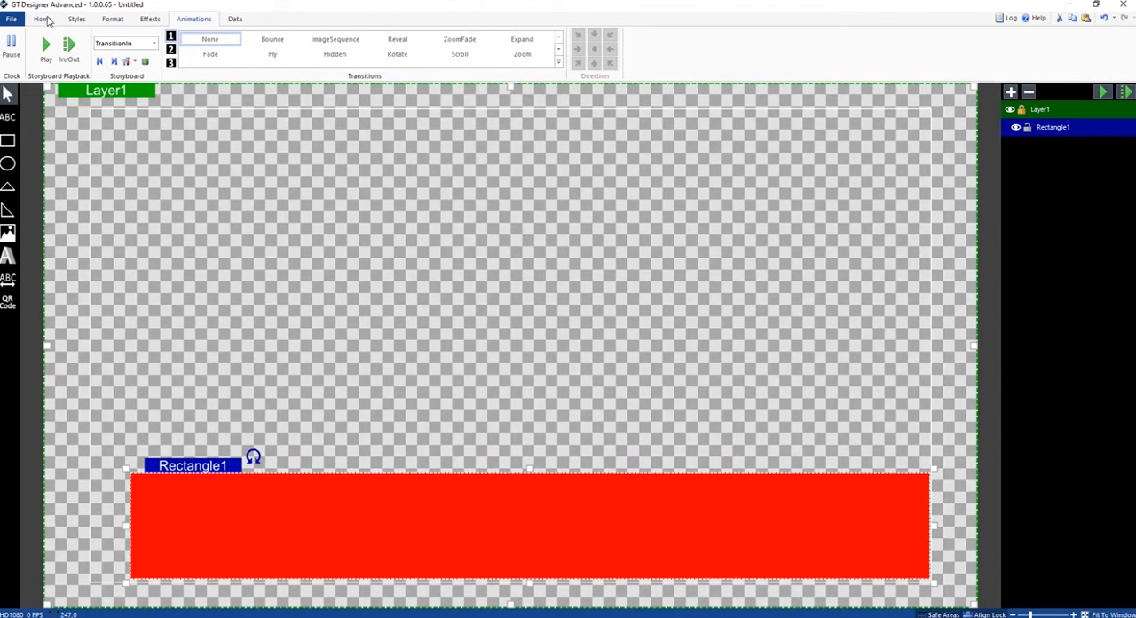
click(43, 19)
click(337, 55)
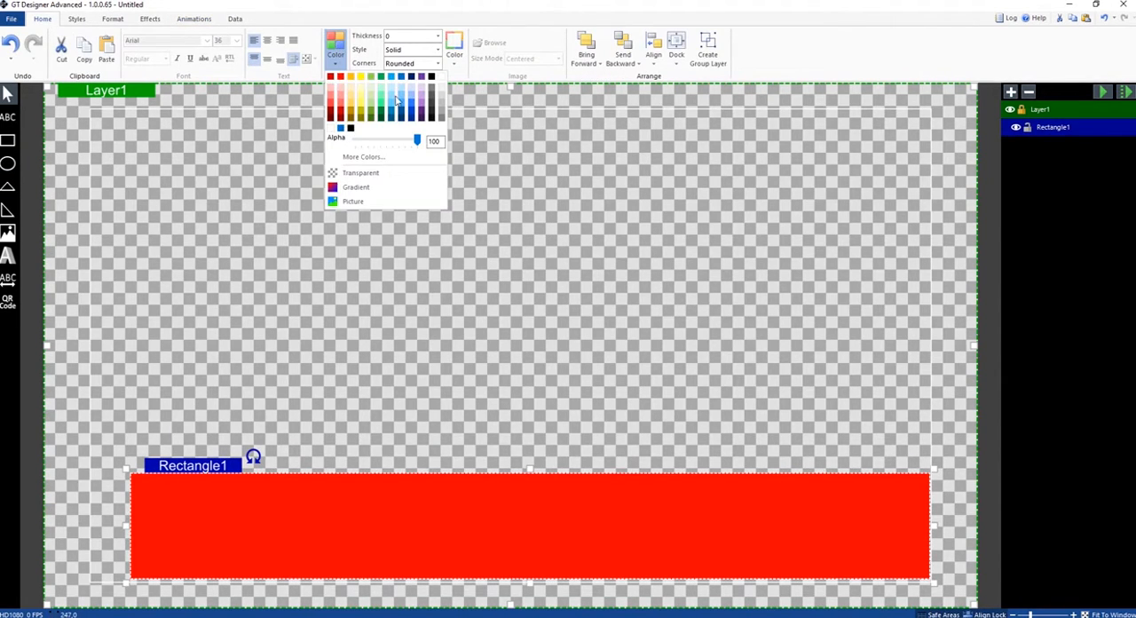
click(441, 77)
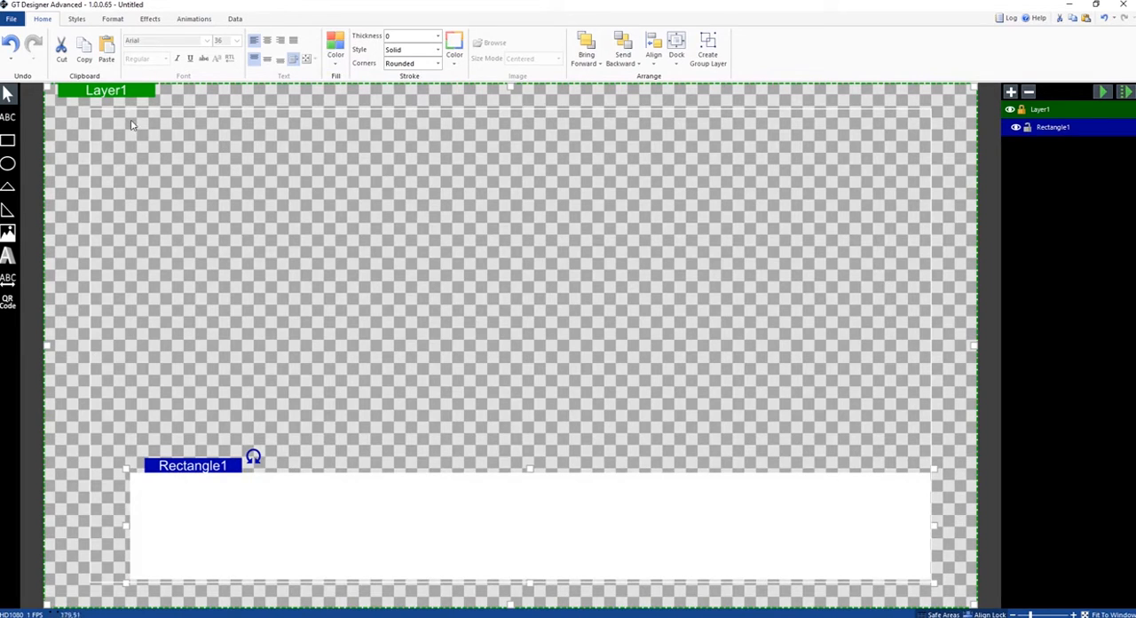
- Draw a second, narrower rectangle over the white bar, extending past its right end, fill it with blue, reduce its height slightly and nudge it into place
click(9, 142)
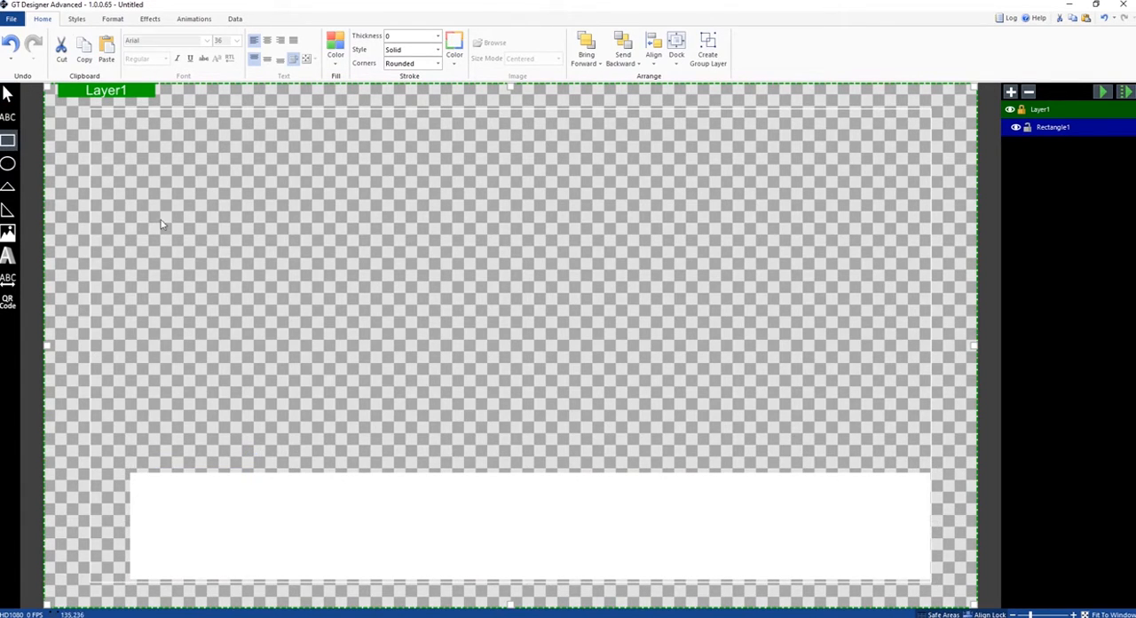
drag(946, 552, 242, 505)
click(334, 52)
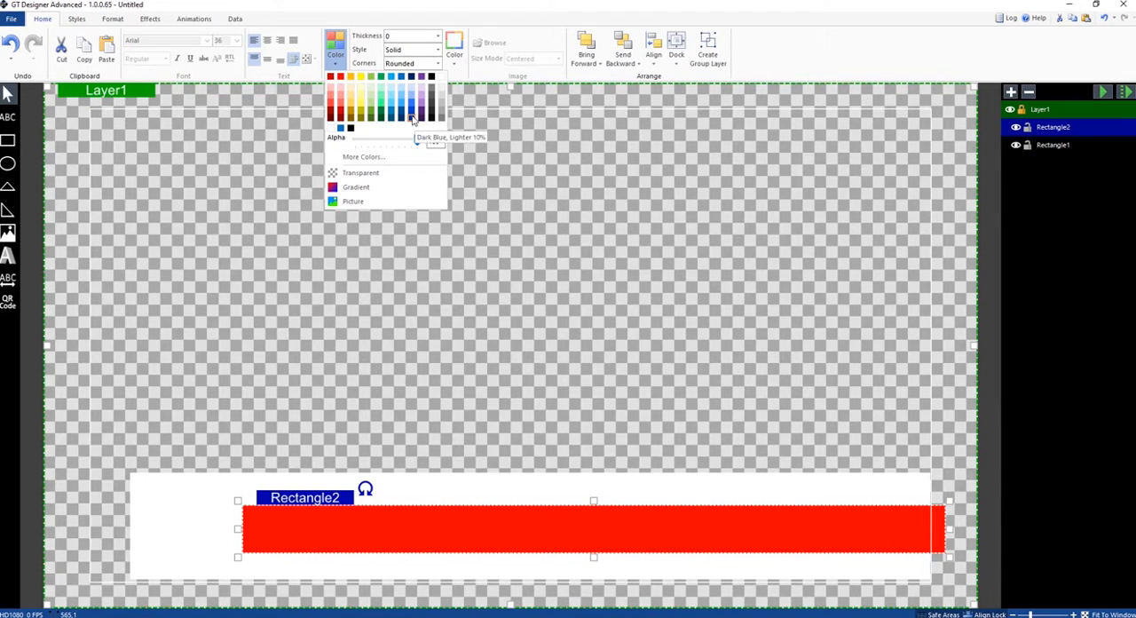
click(411, 115)
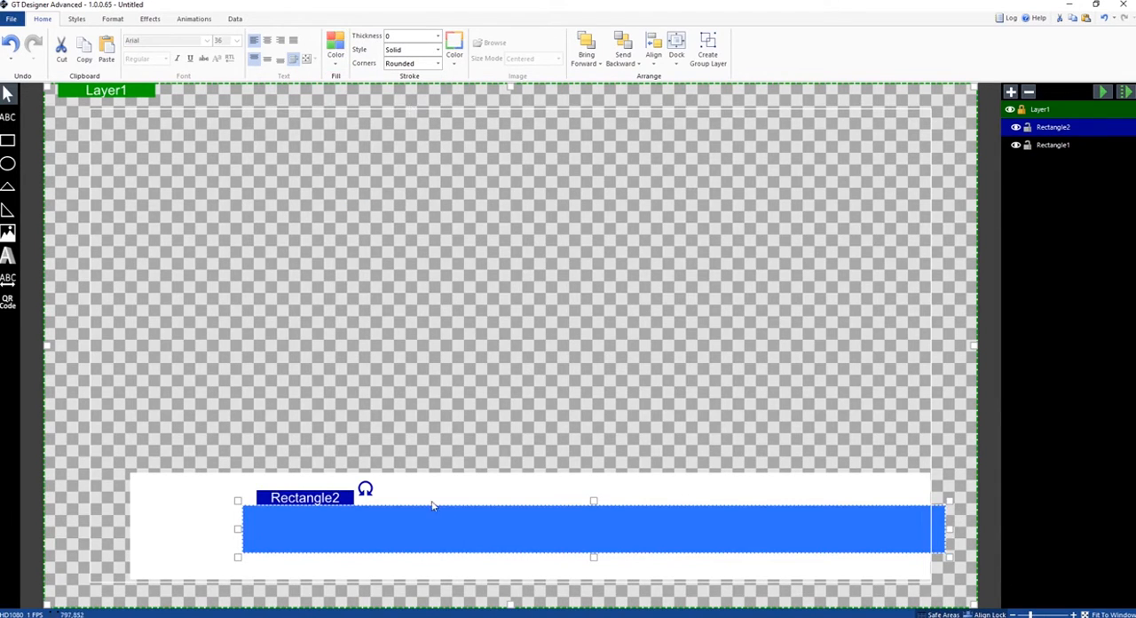
drag(595, 502, 595, 504)
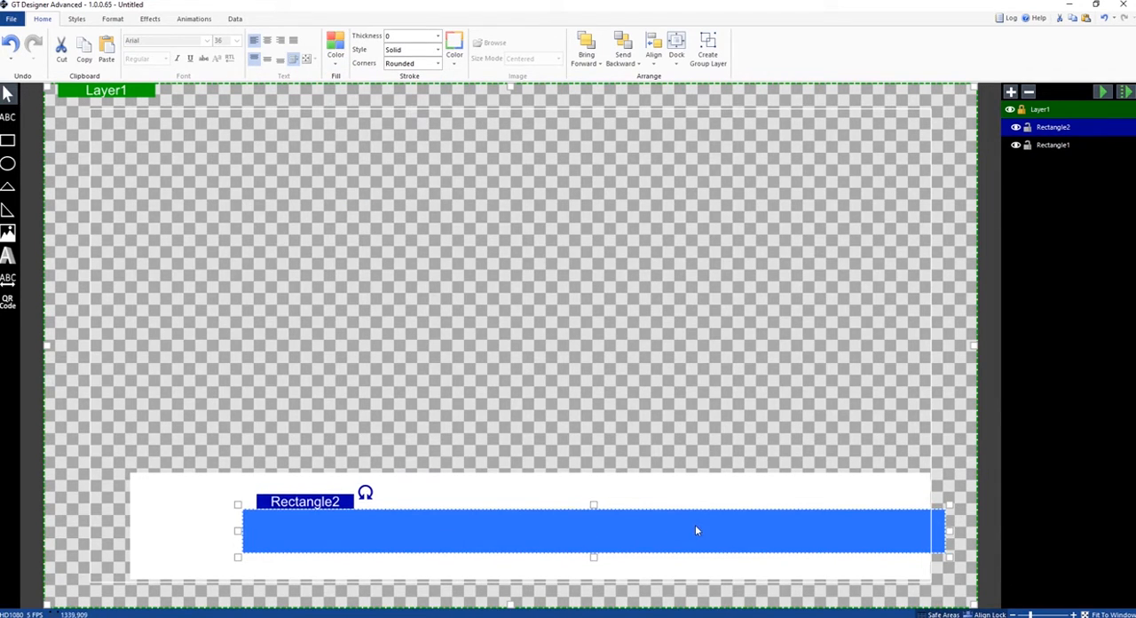
drag(695, 530, 697, 532)
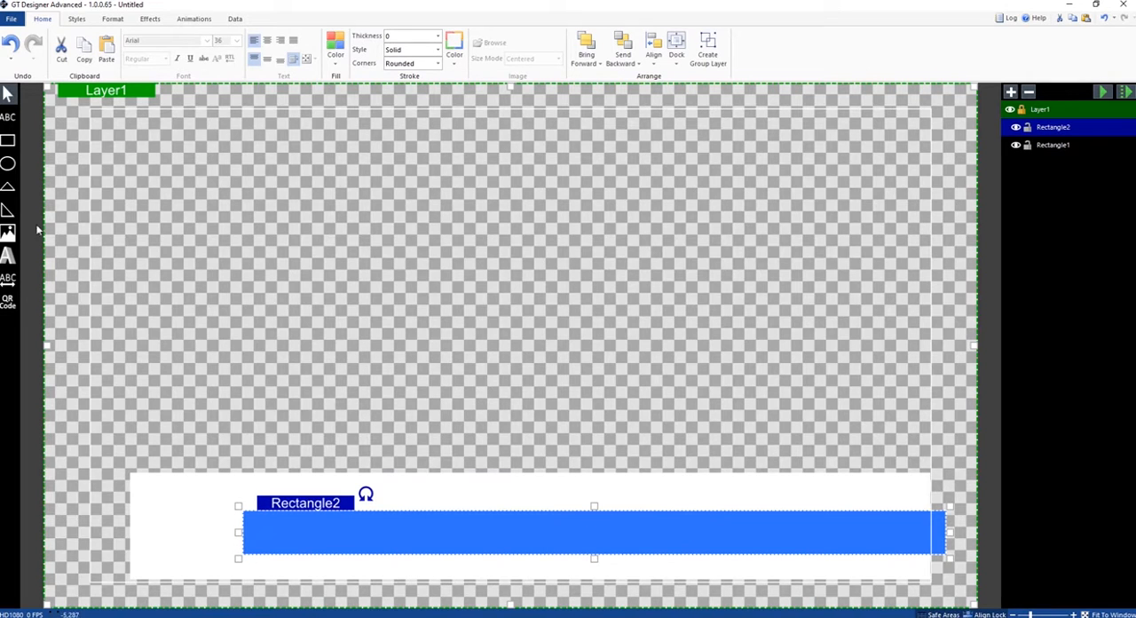
- Insert e-logo.png from the Imagens folder and position it over the left end of the white bar
click(9, 233)
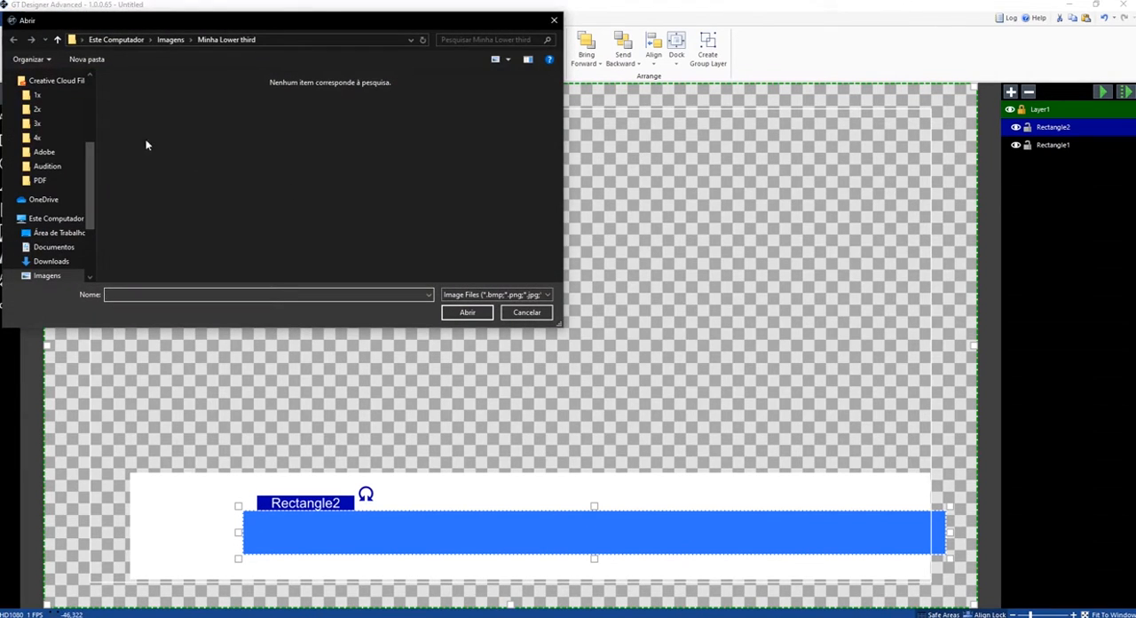
scroll(62, 178, up, 4)
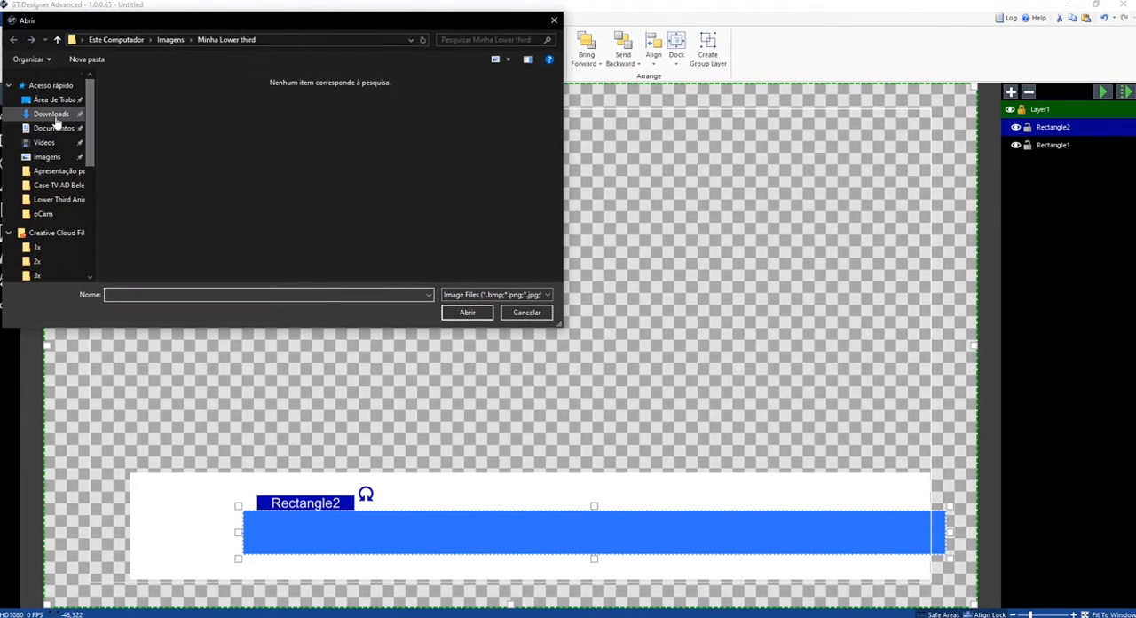
click(52, 129)
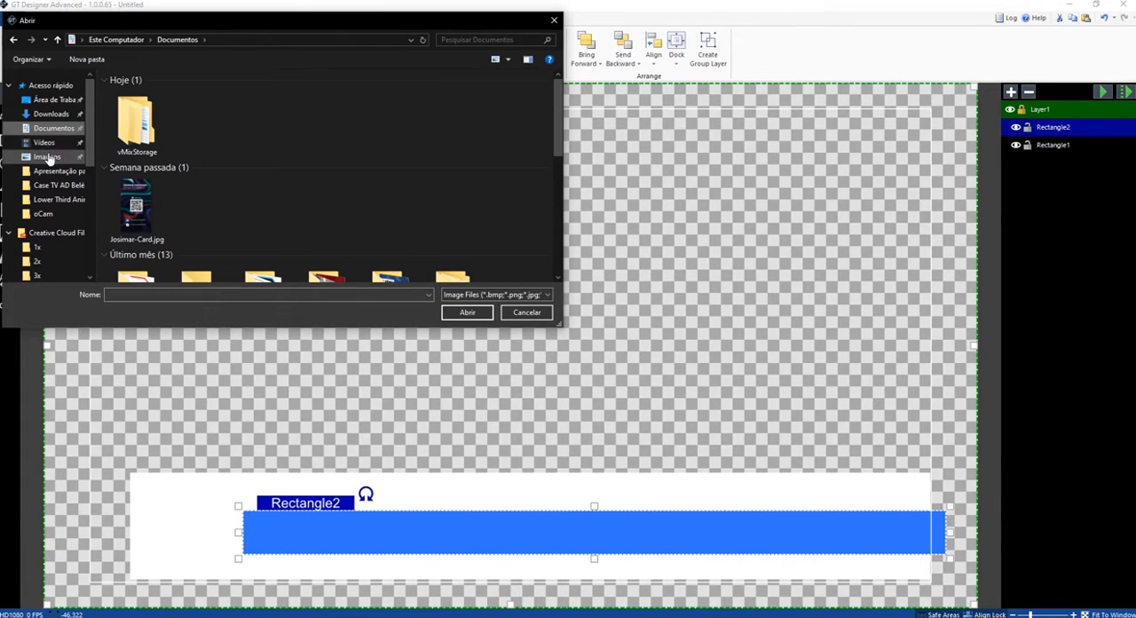
click(48, 157)
click(397, 131)
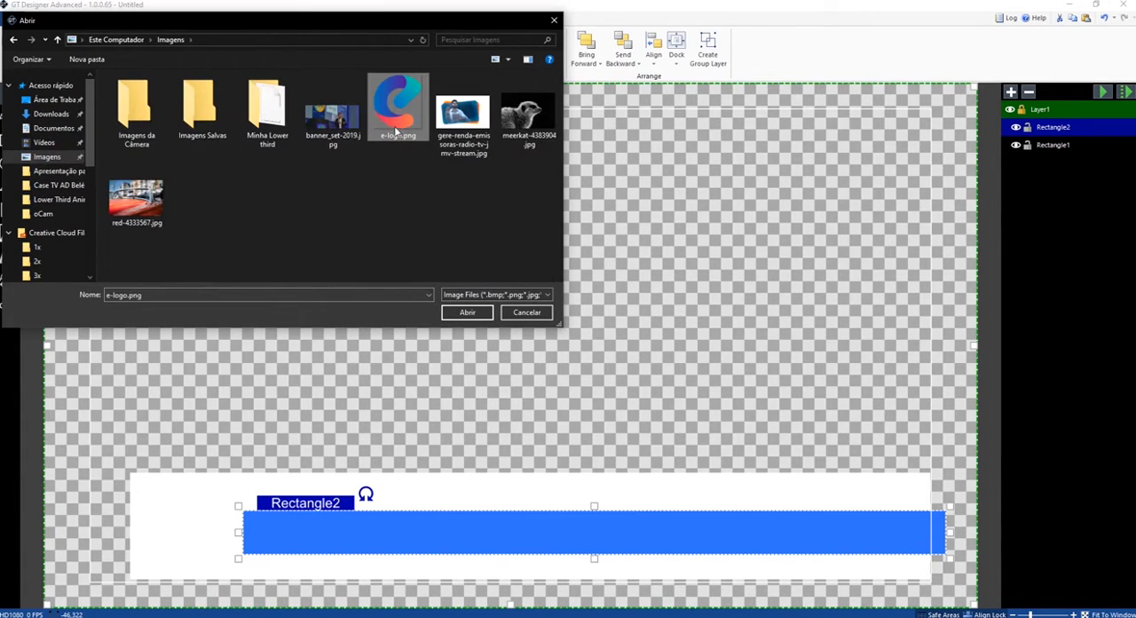
click(474, 313)
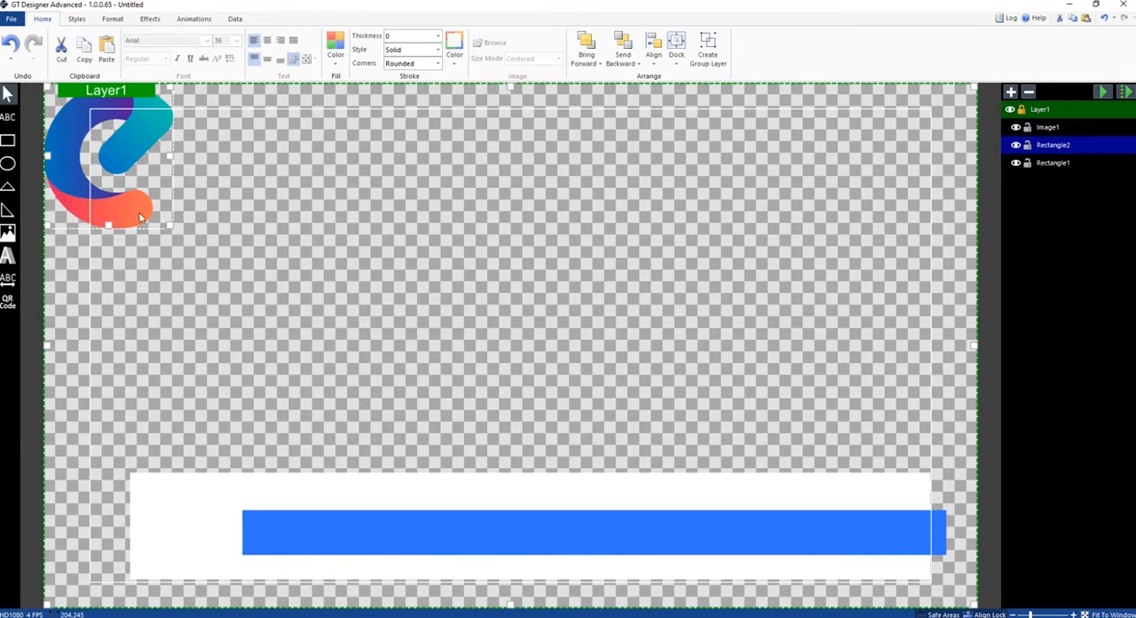
drag(139, 218, 189, 470)
drag(230, 403, 187, 473)
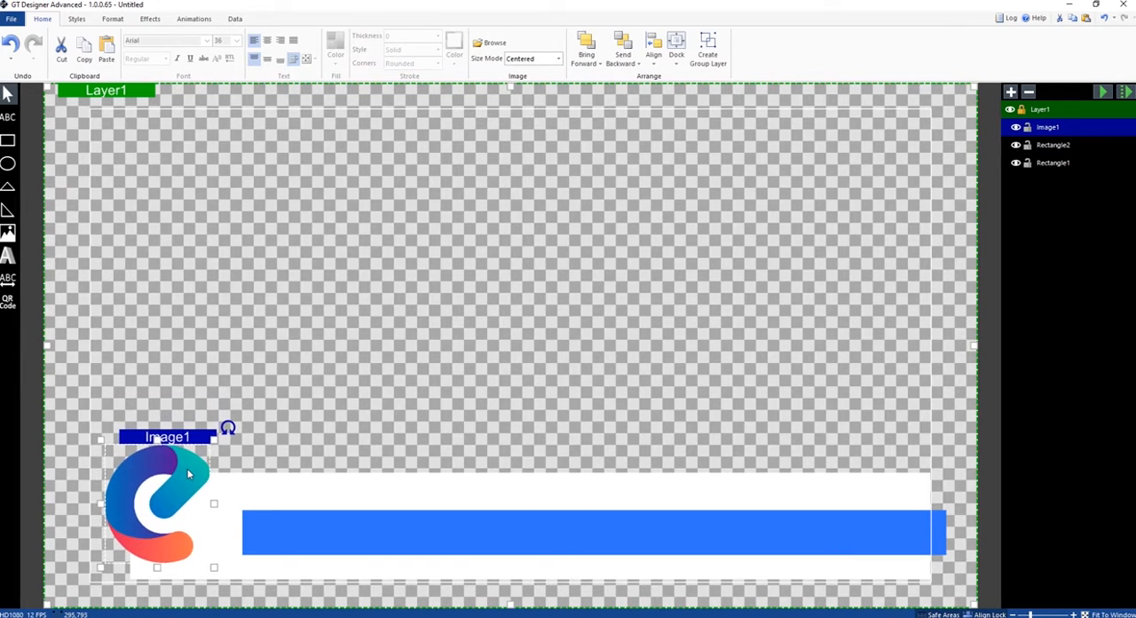
click(325, 376)
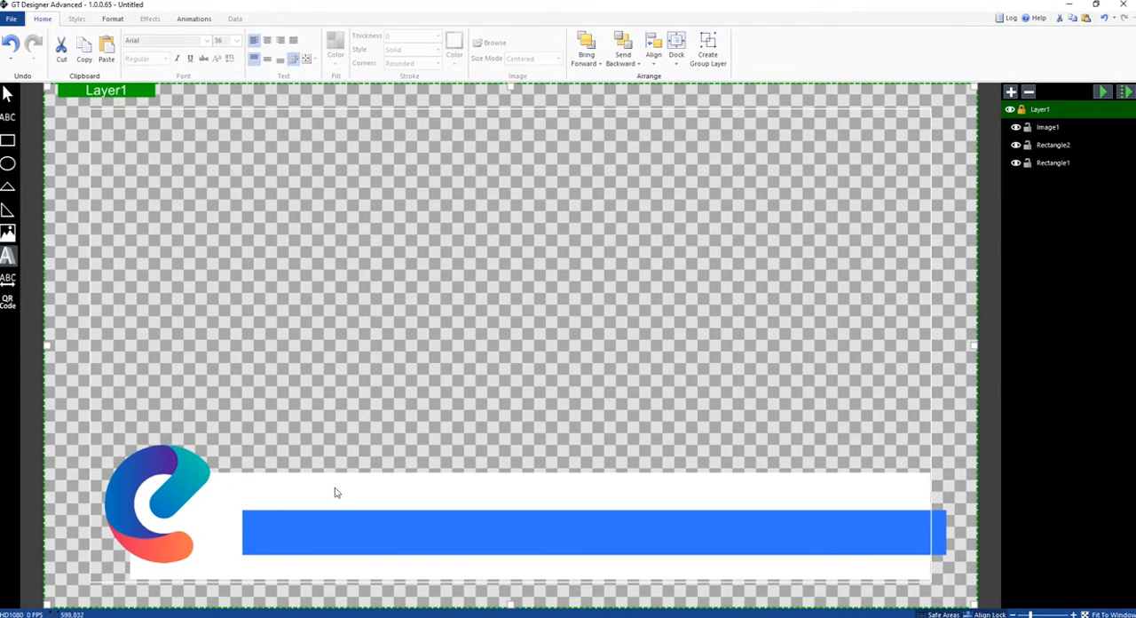
- Add a 3D text box on the white strip above the blue bar and set its text to "Título"
click(277, 492)
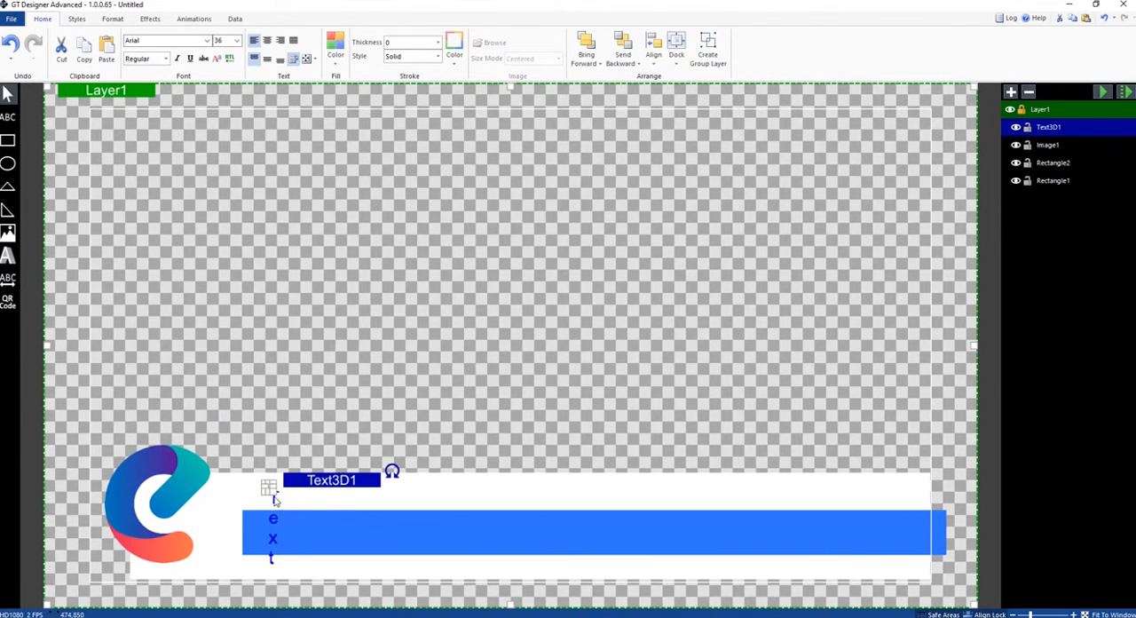
drag(271, 494, 544, 519)
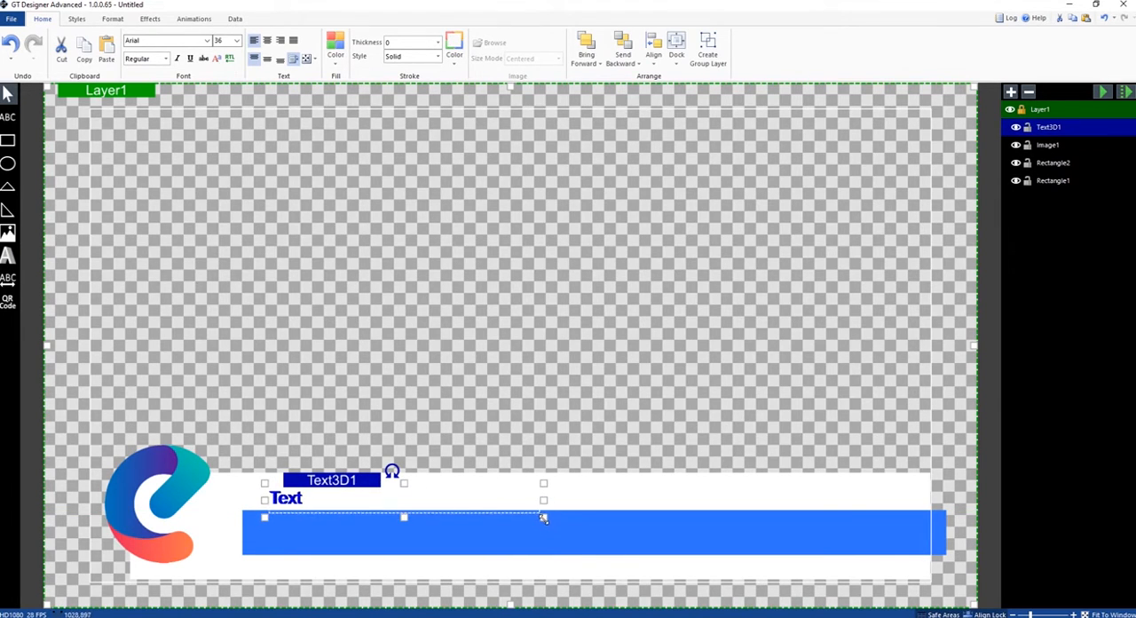
drag(282, 504, 279, 502)
double_click(293, 499)
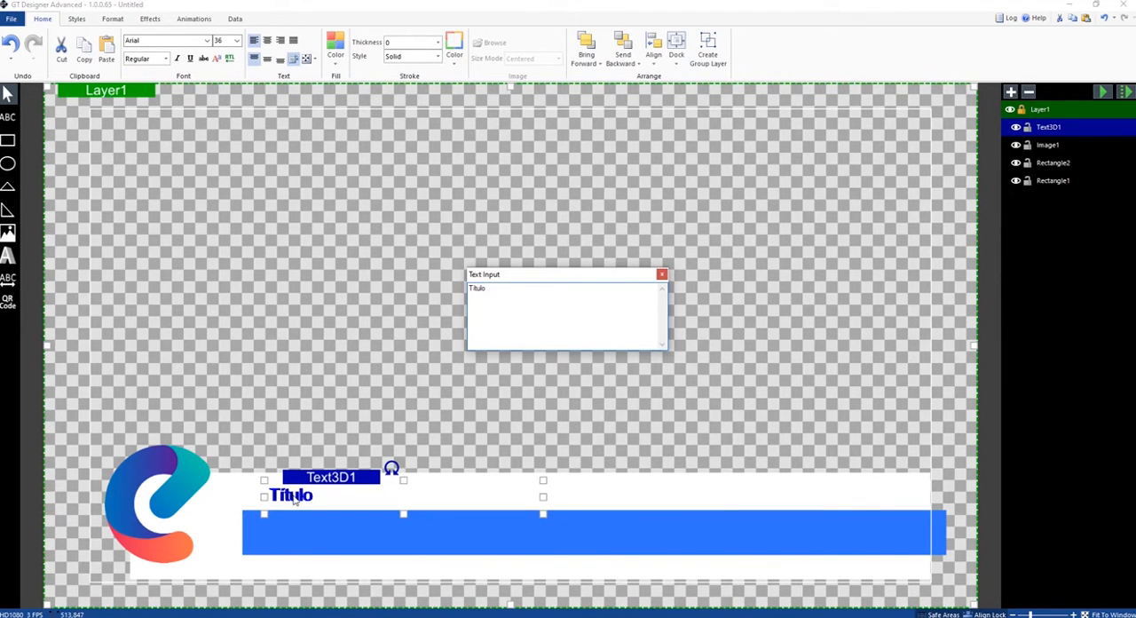
click(322, 371)
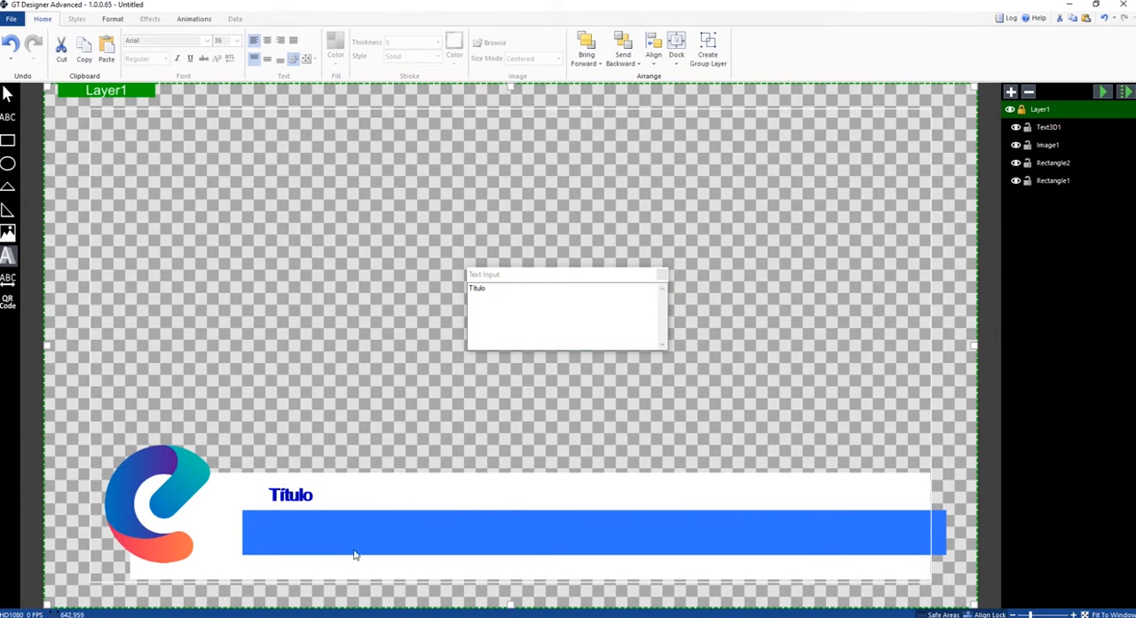
- Add a second 3D text box on the blue bar and set its text to "Mensagem"
drag(274, 523, 585, 554)
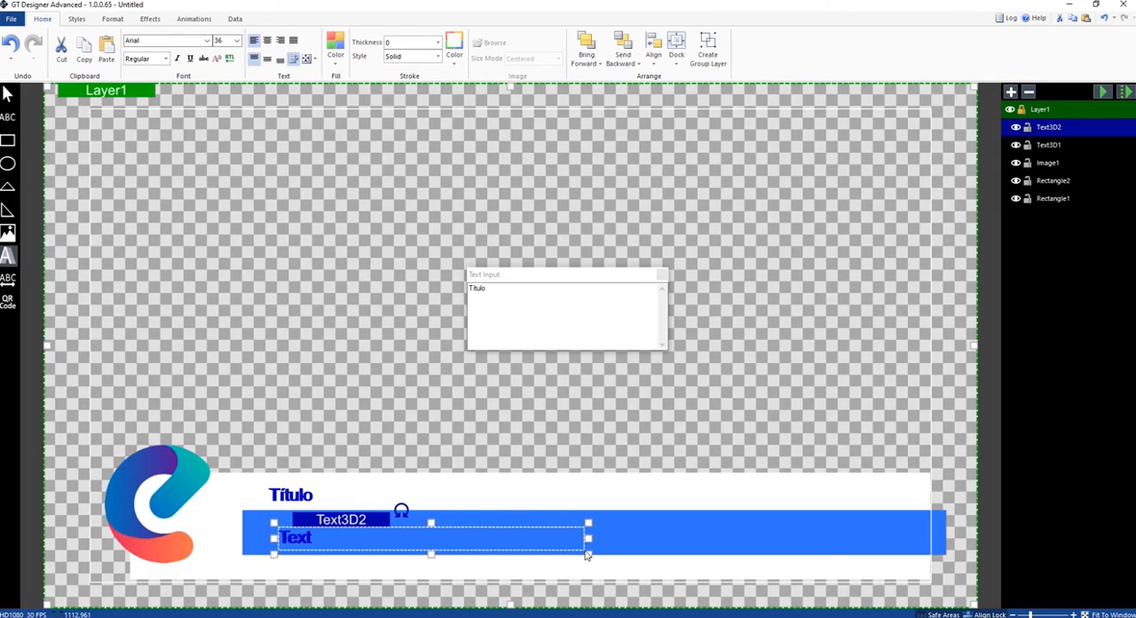
double_click(306, 543)
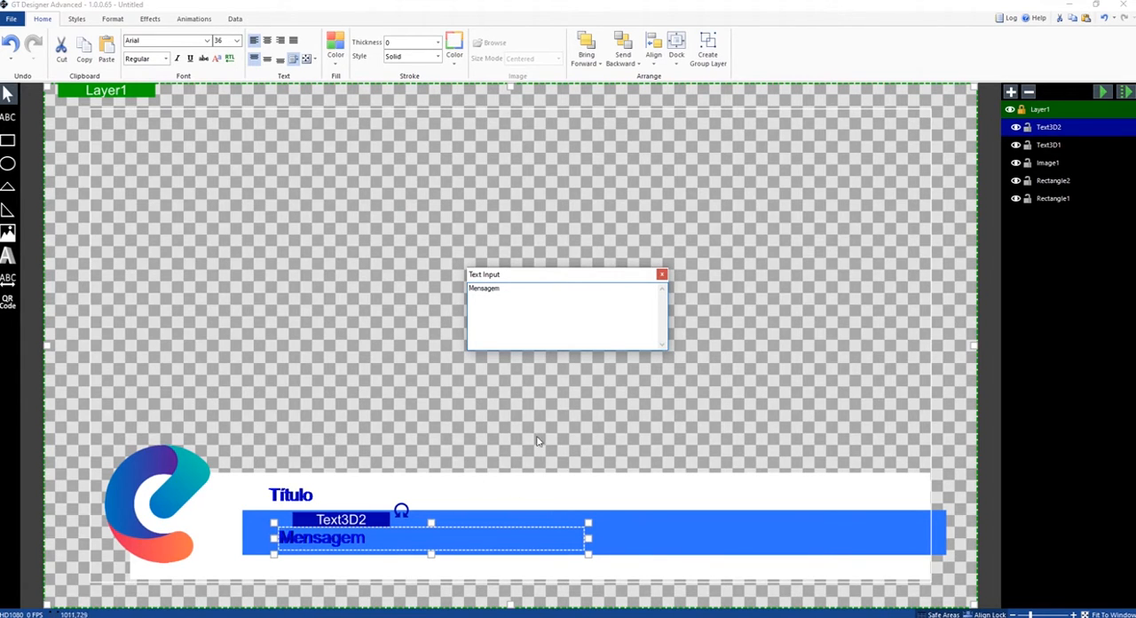
click(661, 274)
click(577, 357)
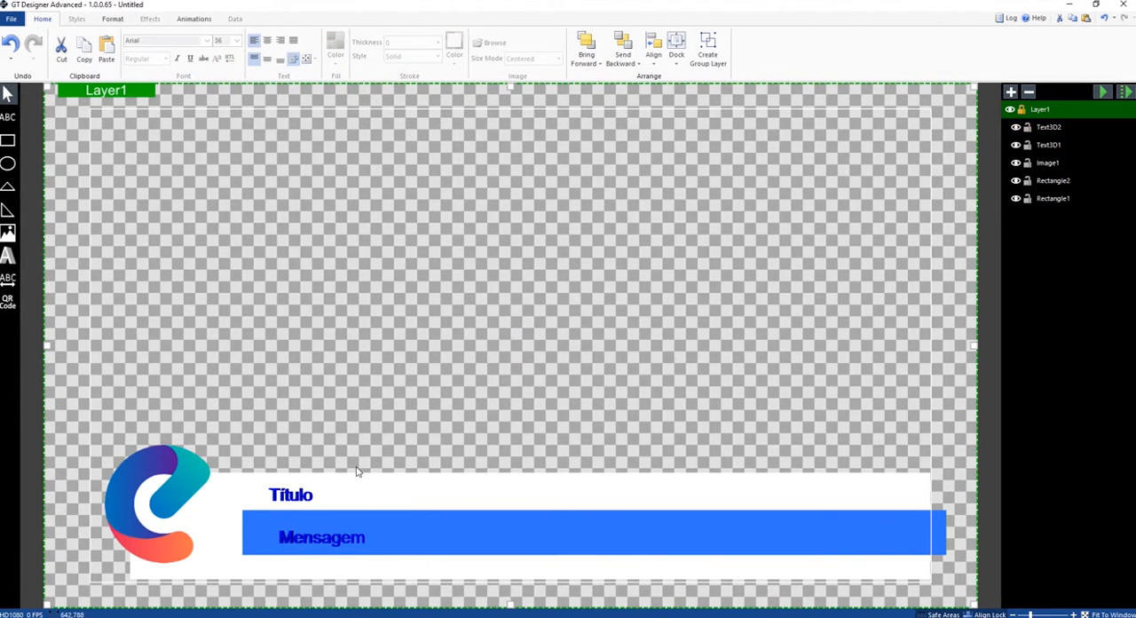
- Apply the Expand transition to the logo image in the TransitionIn storyboard
click(186, 466)
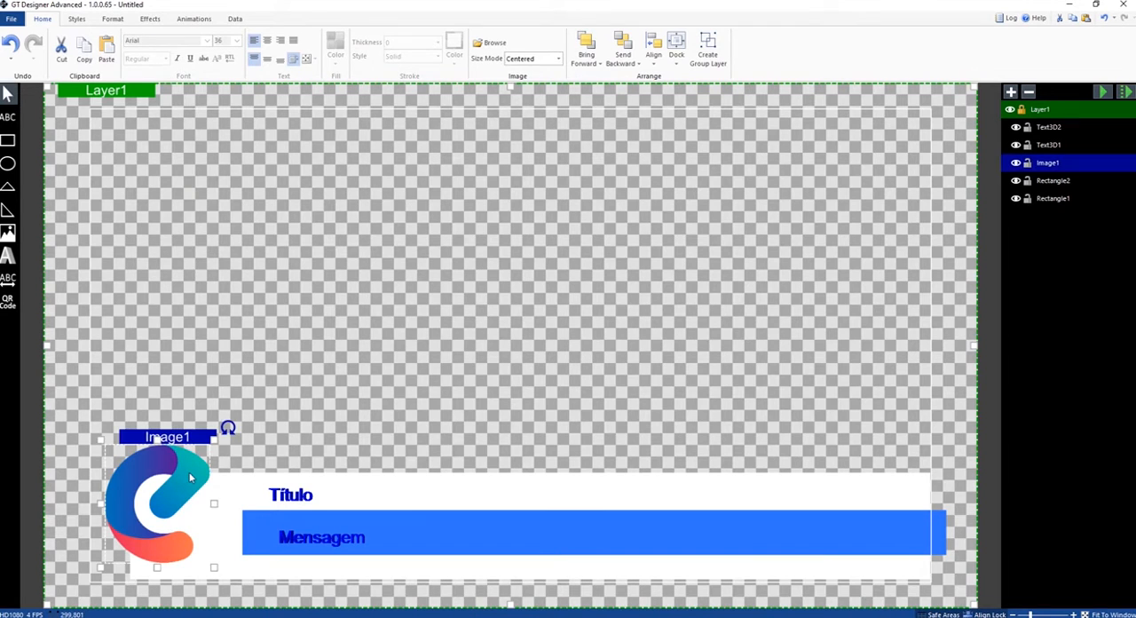
click(246, 479)
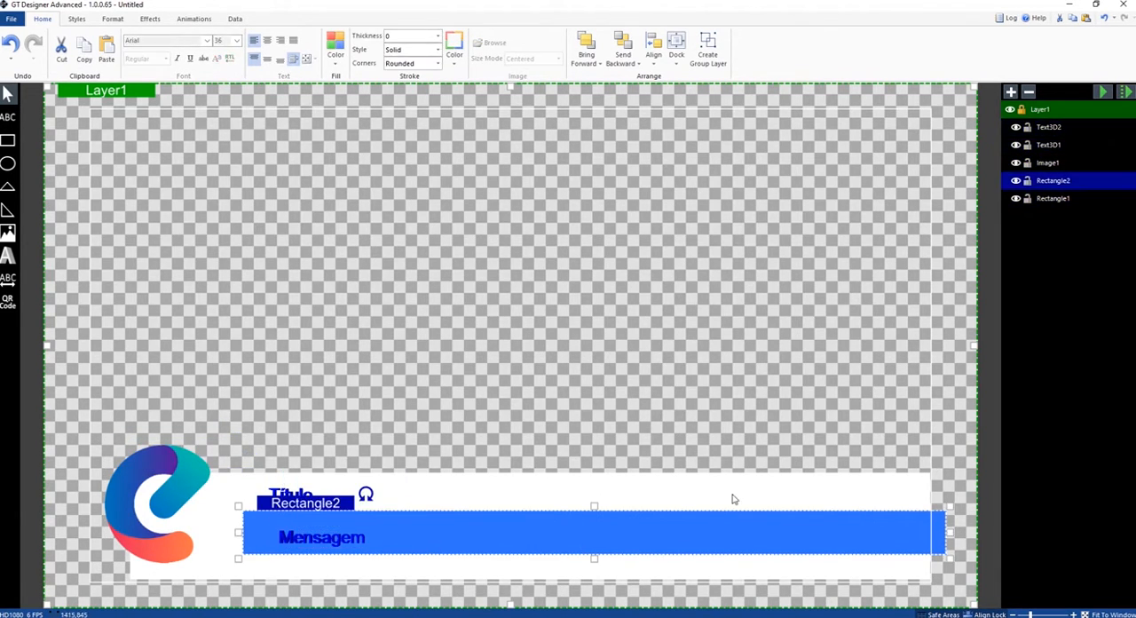
click(164, 451)
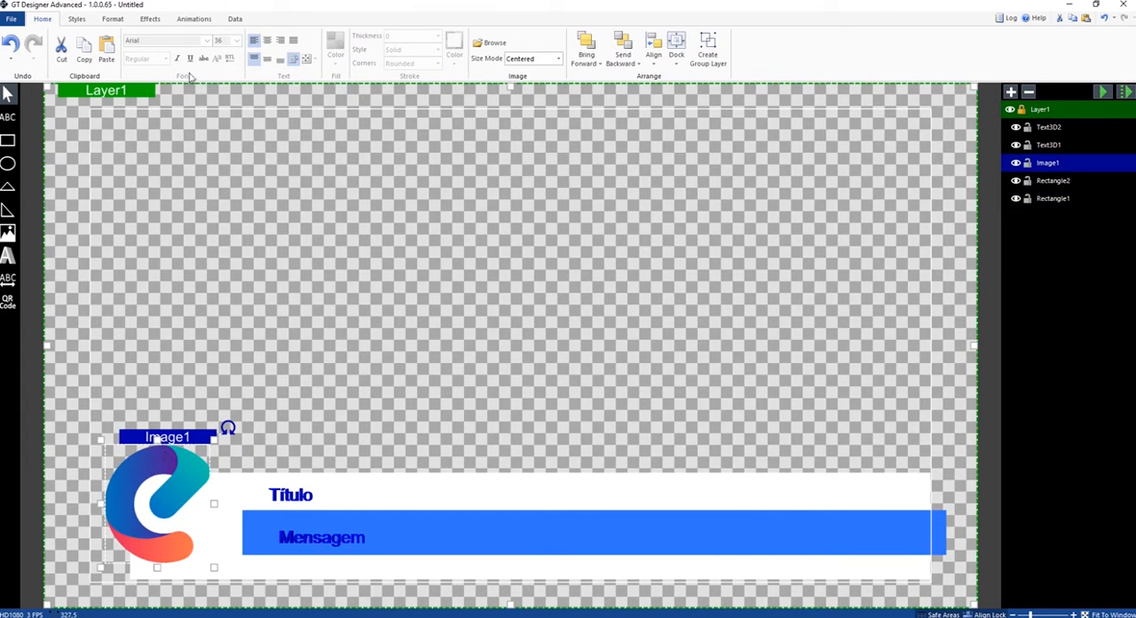
click(192, 18)
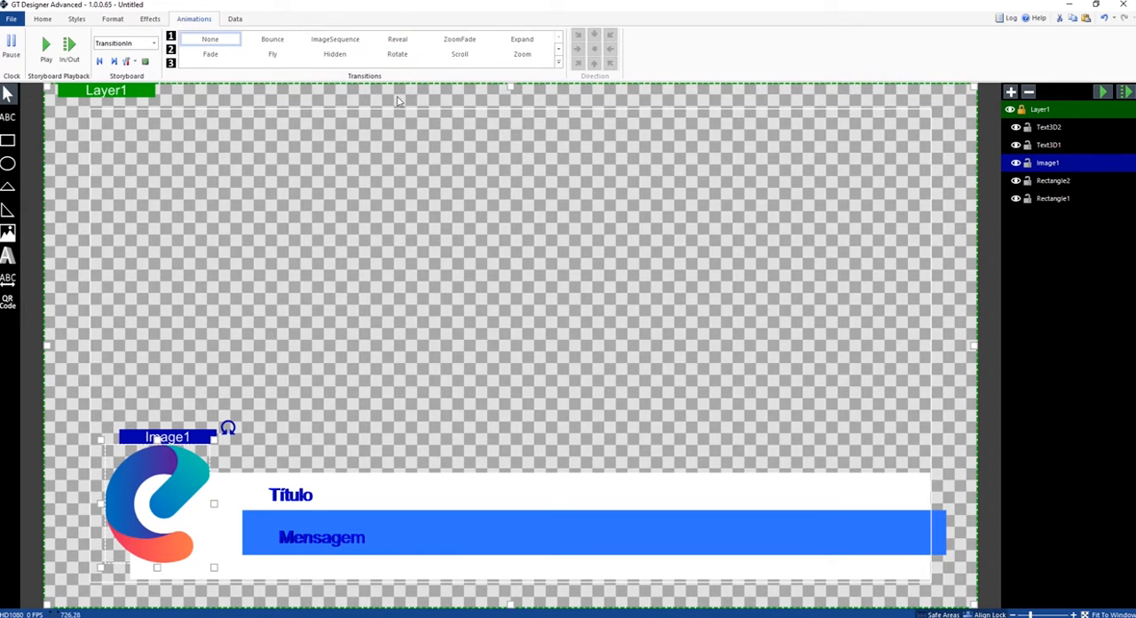
click(518, 54)
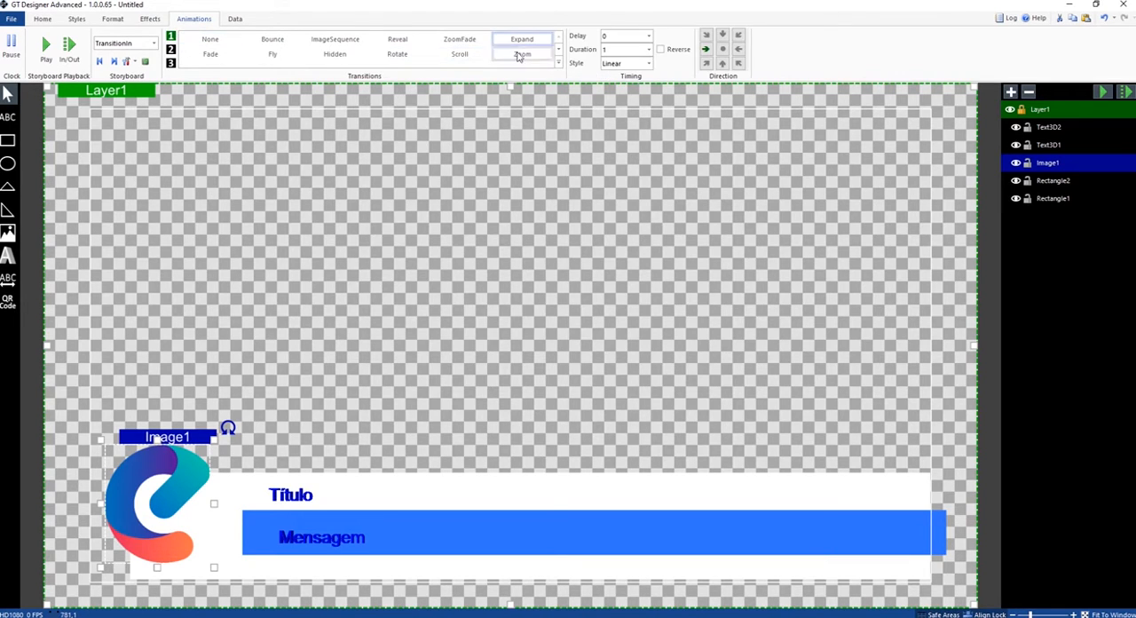
- Apply the Reveal transition to the "Título" text and to the "Mensagem" text, with the message revealing from right to left
click(359, 494)
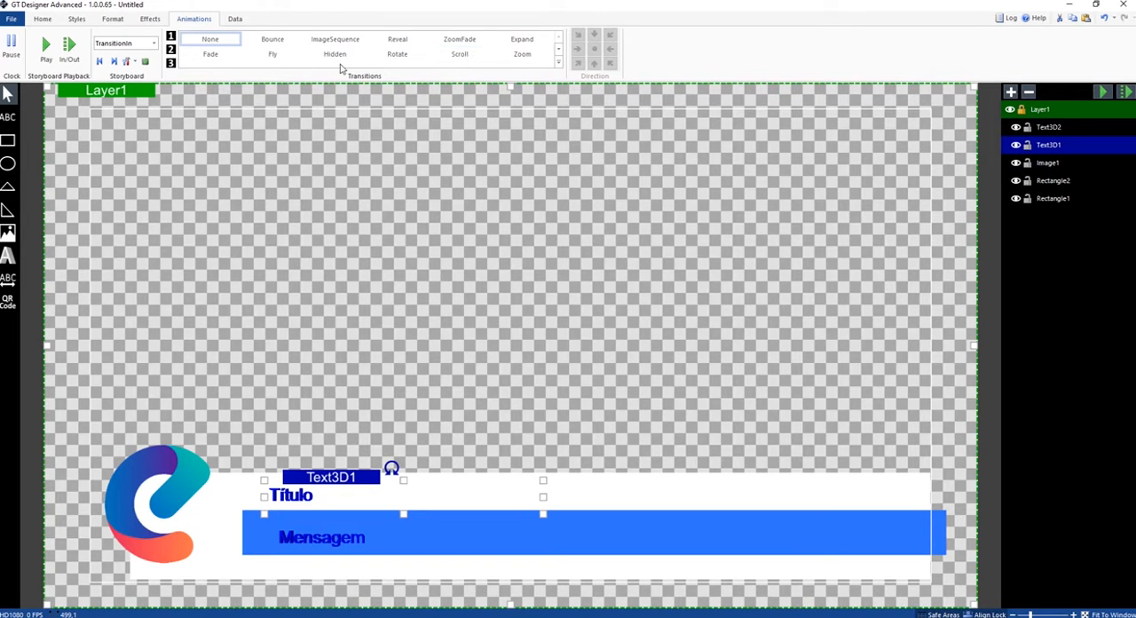
click(398, 41)
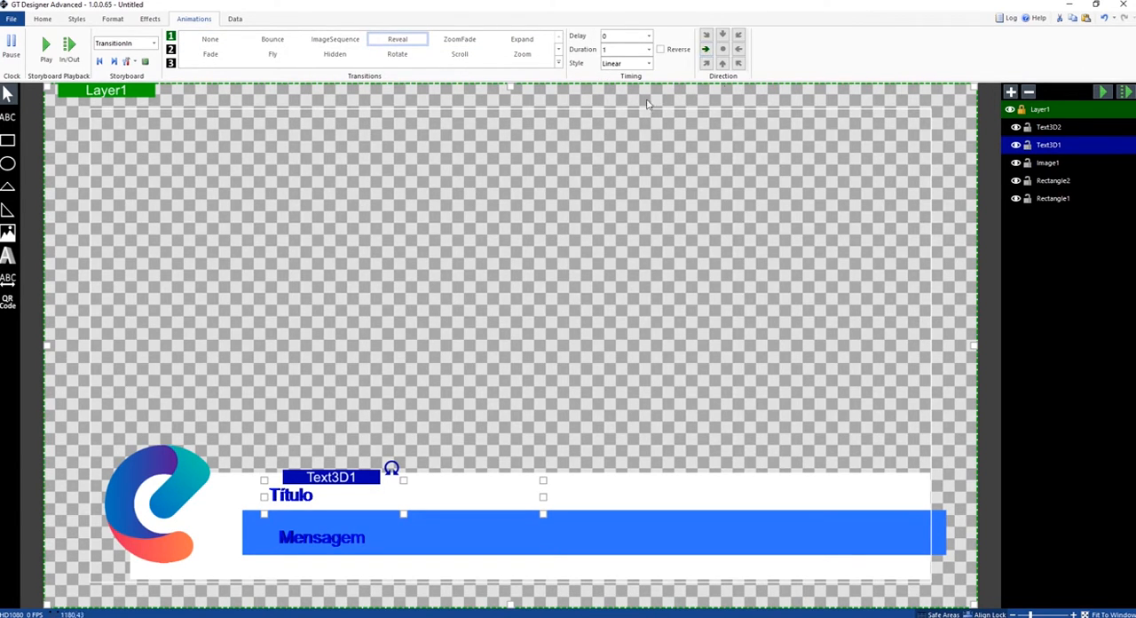
click(291, 538)
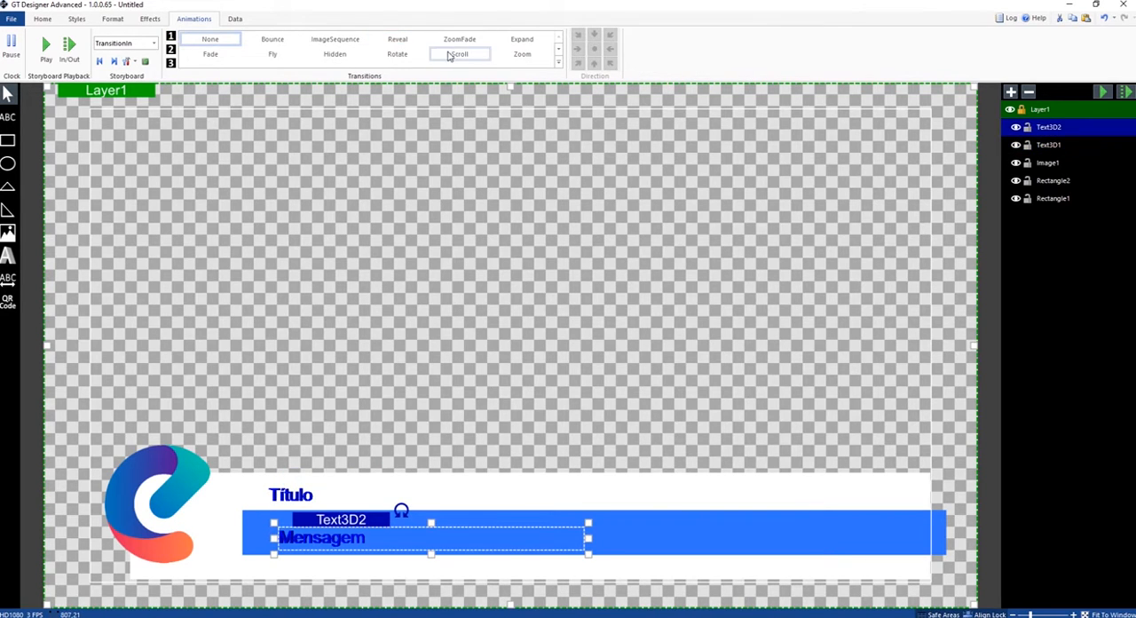
click(412, 44)
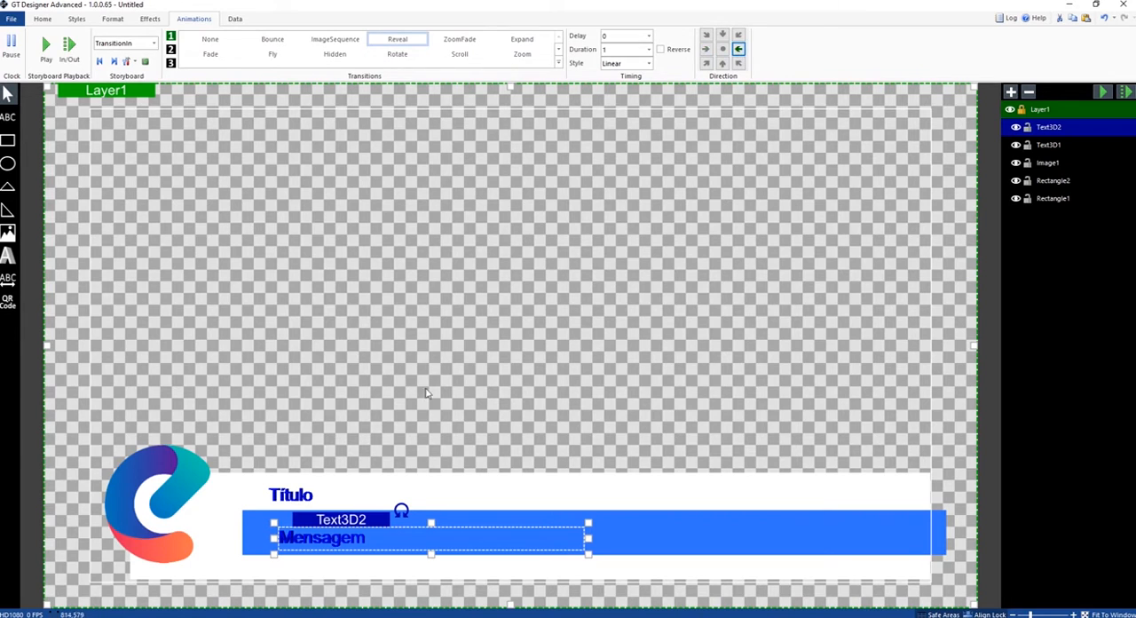
- Apply the Reveal transition to the blue rectangle, running right to left, and to the white rectangle, running left to right
click(634, 531)
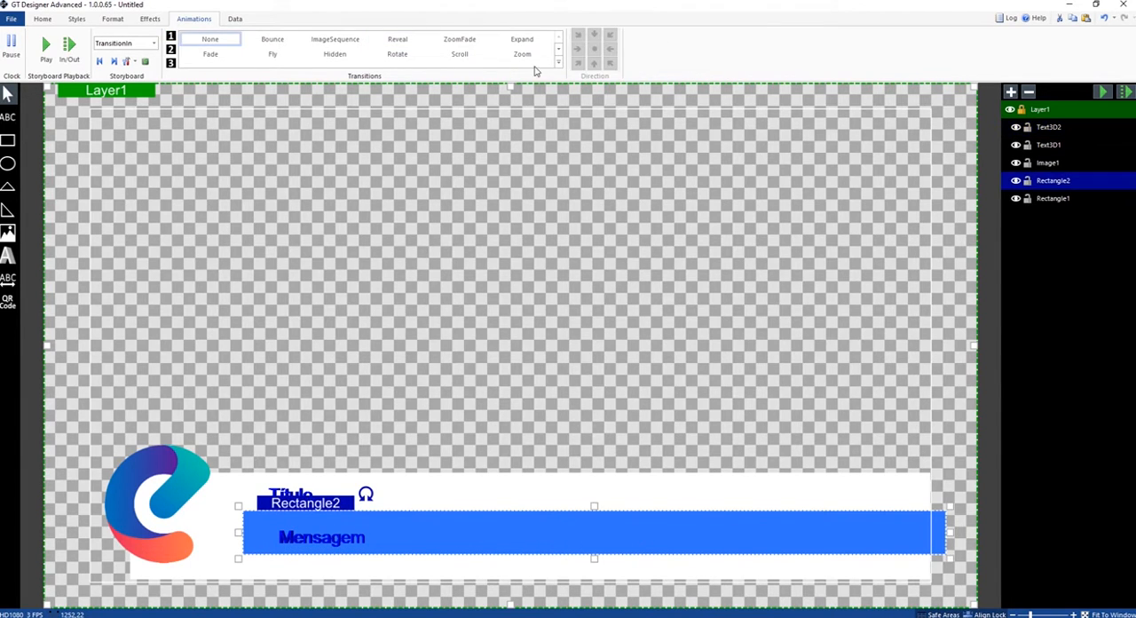
click(424, 41)
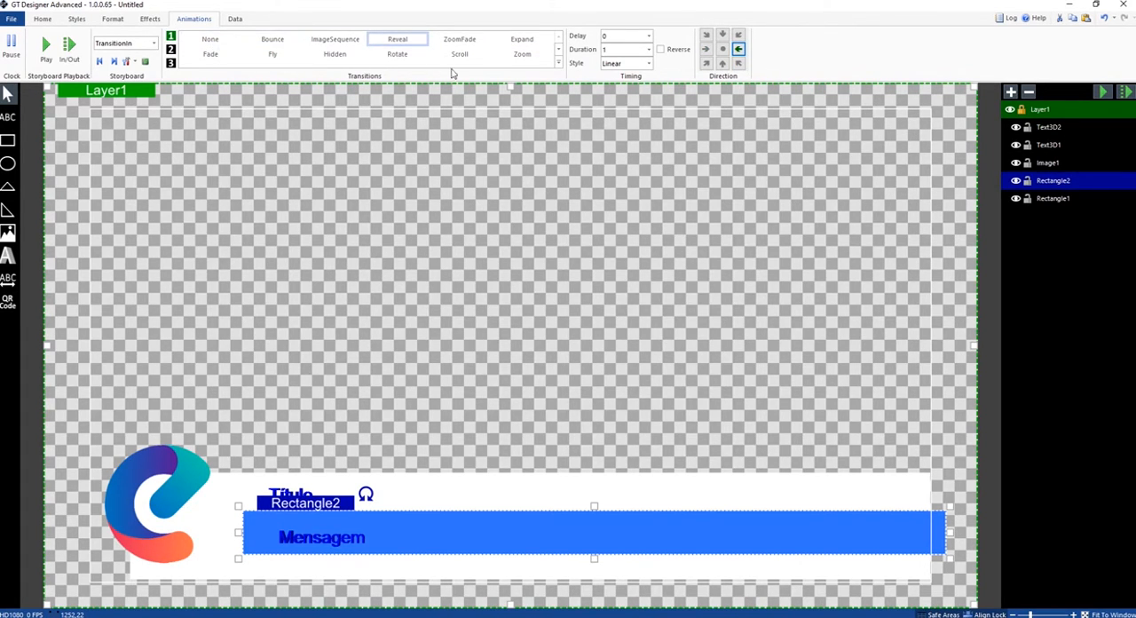
click(439, 491)
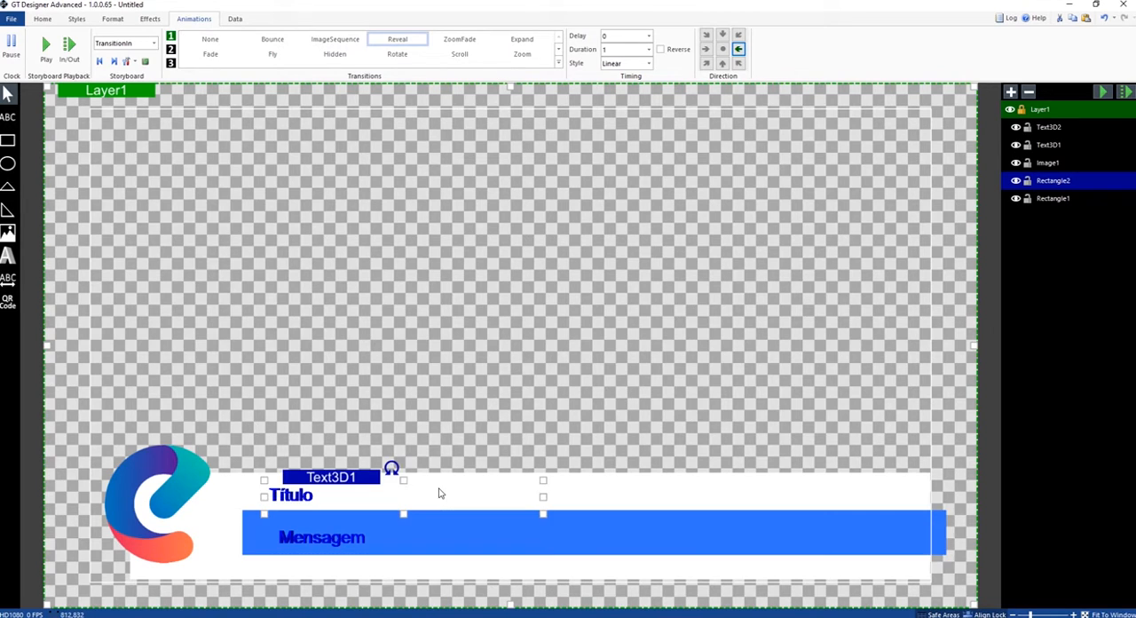
click(561, 486)
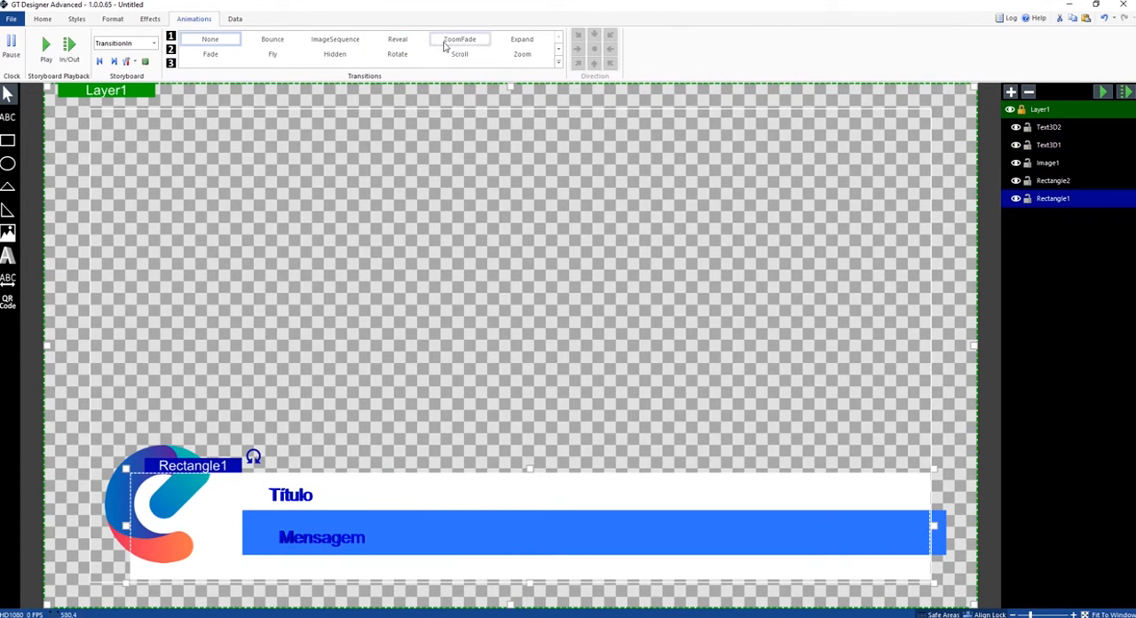
click(398, 40)
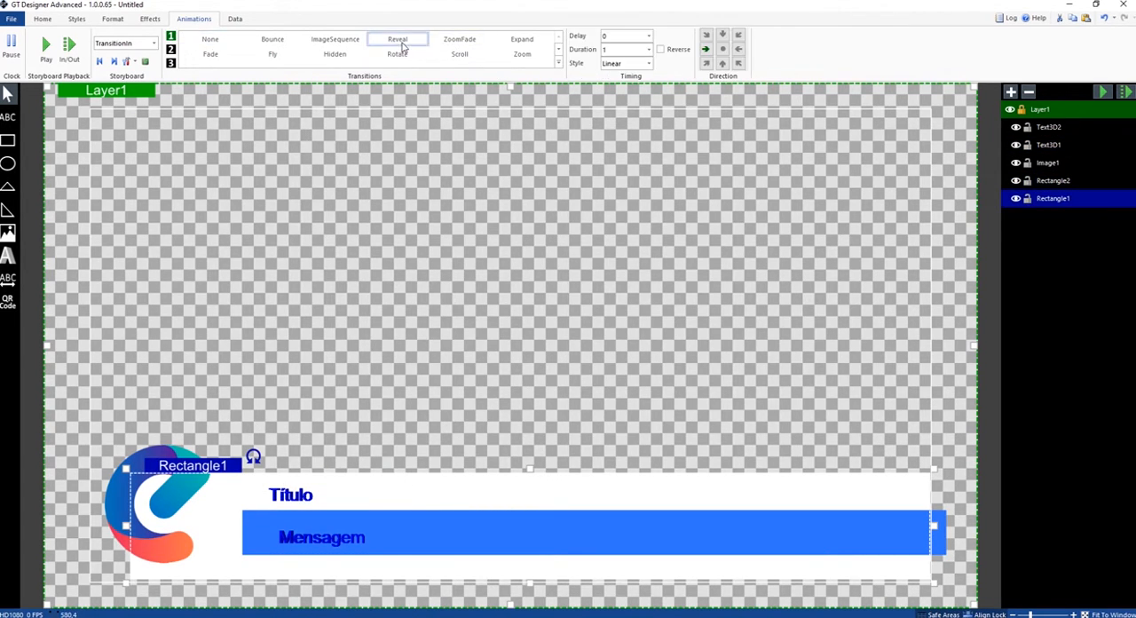
- Play the TransitionIn storyboard several times to preview the lower third's entrance animation
click(46, 52)
click(46, 51)
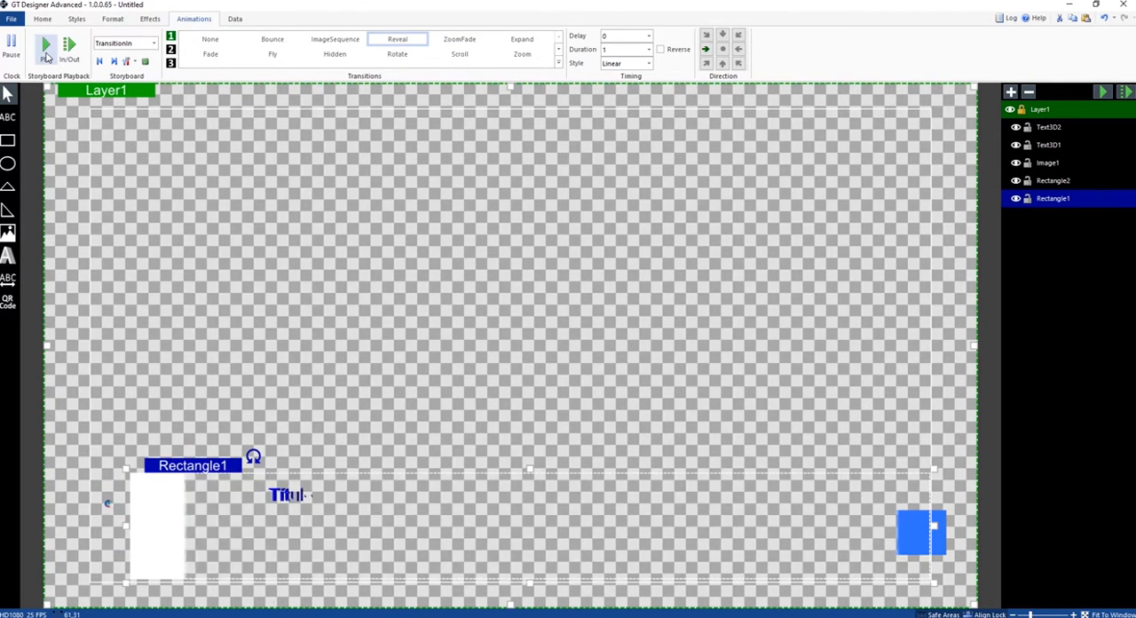
click(46, 51)
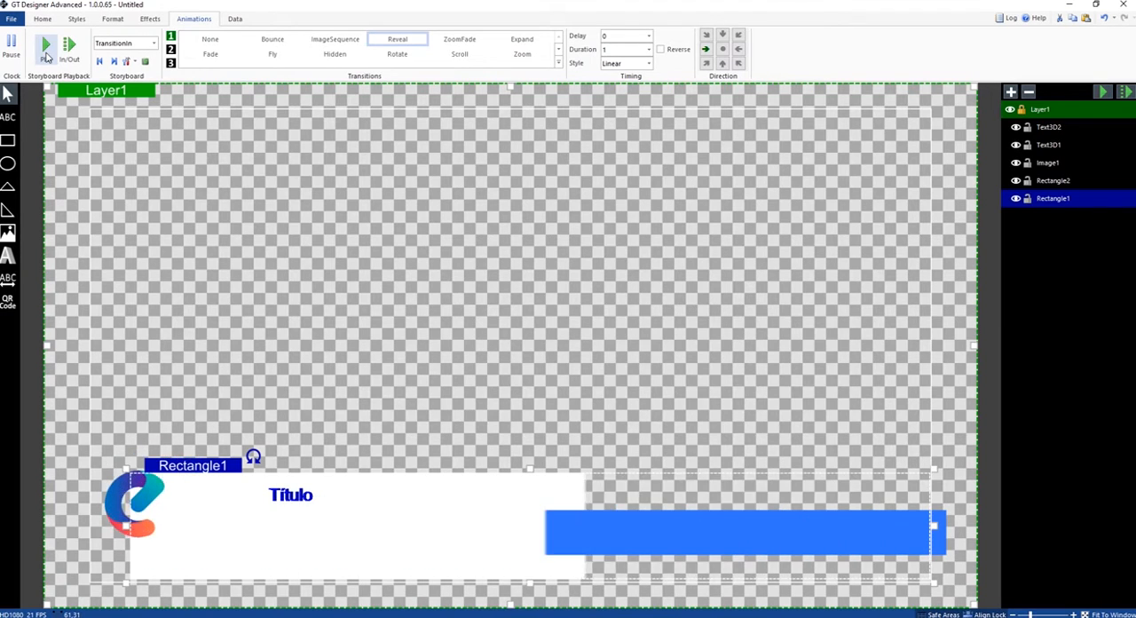
- Change the fill colour of the "Mensagem" text on the blue bar to white
click(46, 52)
click(310, 537)
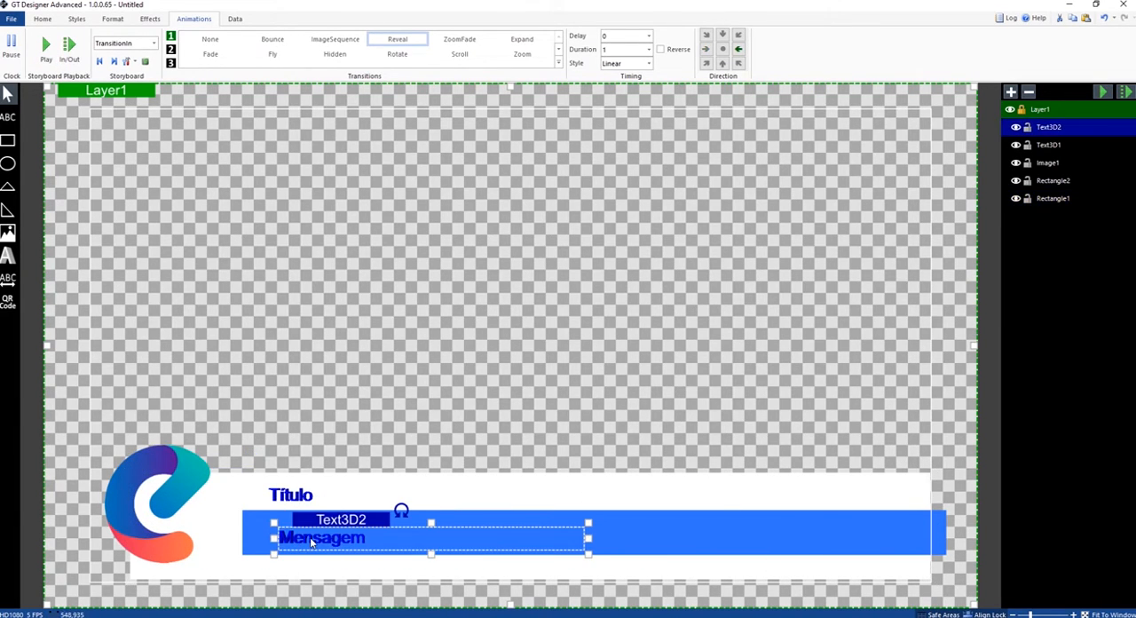
click(45, 21)
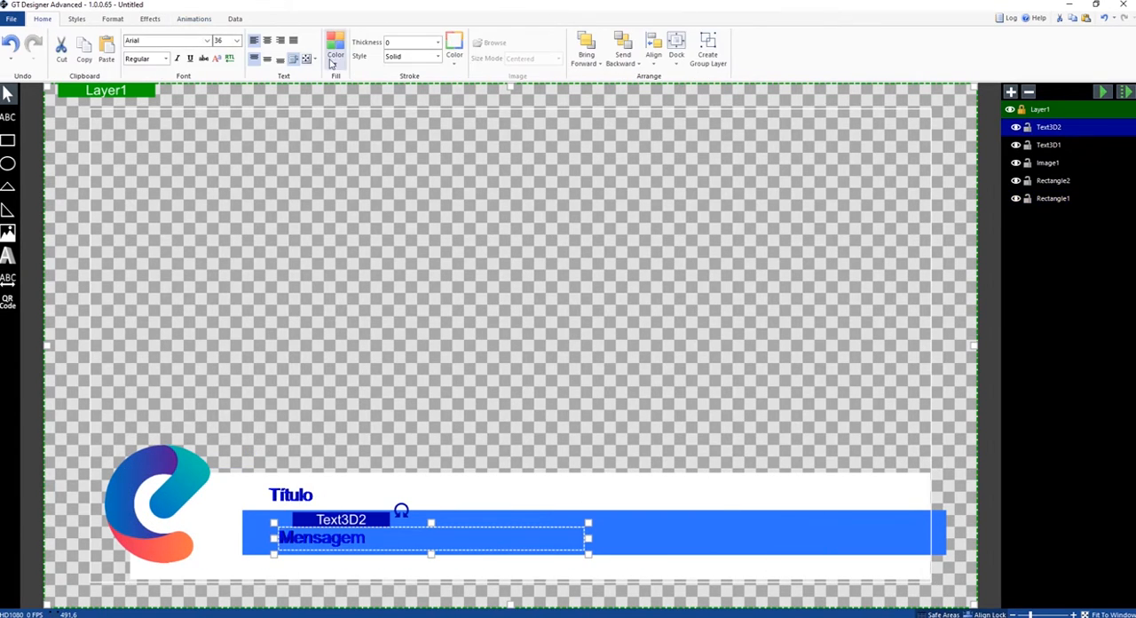
click(333, 60)
click(441, 80)
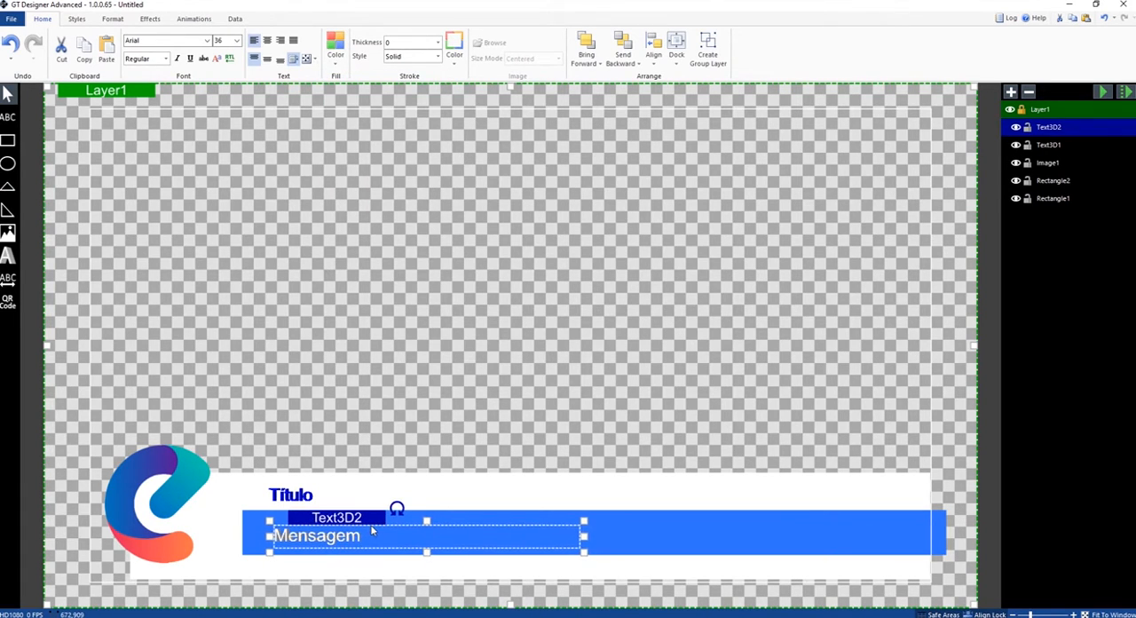
click(301, 320)
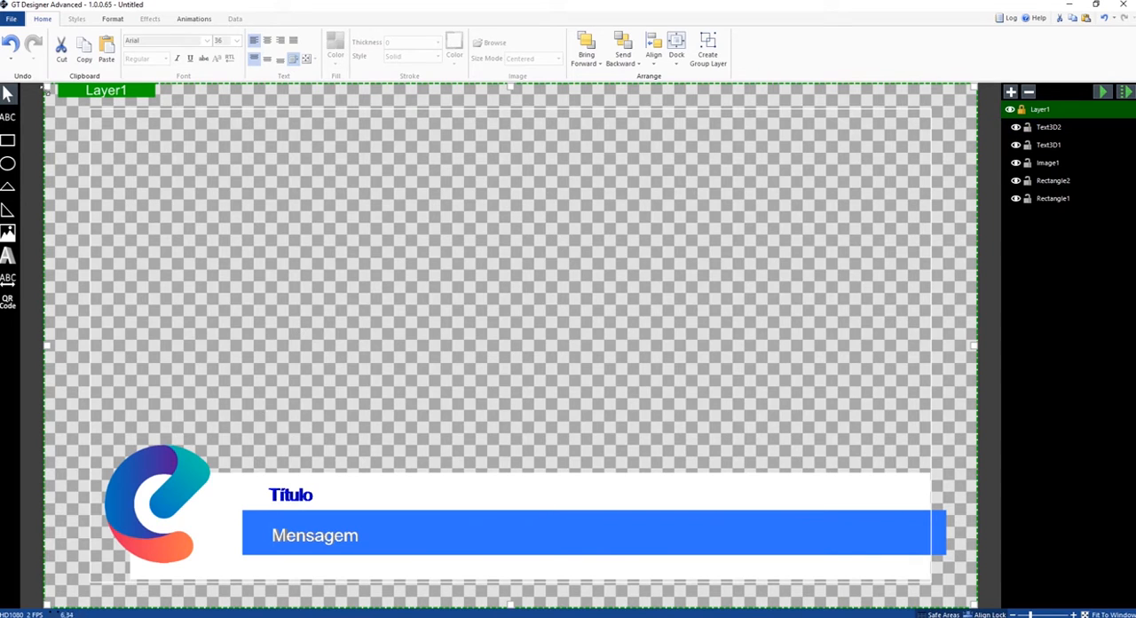
- Start saving the title and create a folder named "Nova lower third" inside the Imagens folder
click(12, 21)
click(33, 112)
right_click(254, 195)
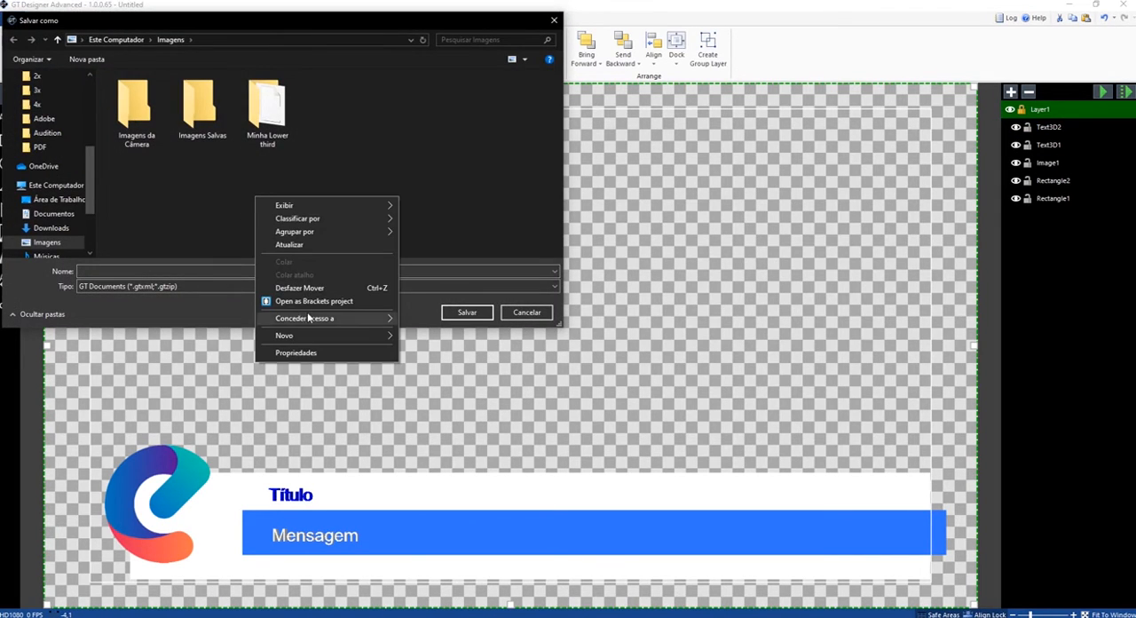
mouse_move(311, 334)
click(416, 336)
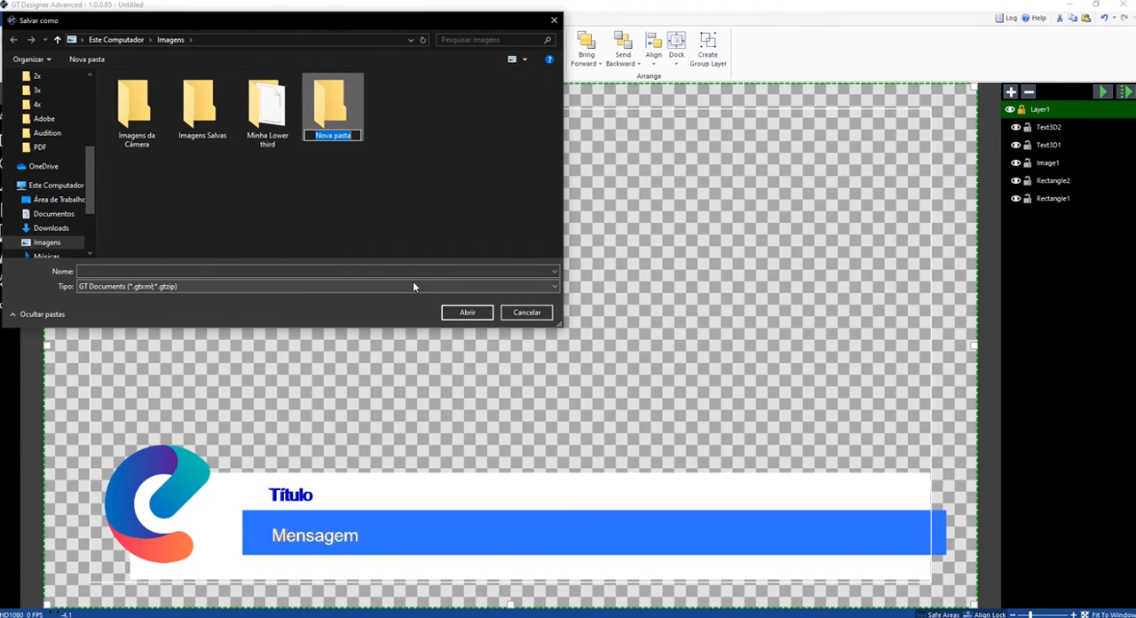
text(Nova lower third)
key(Return)
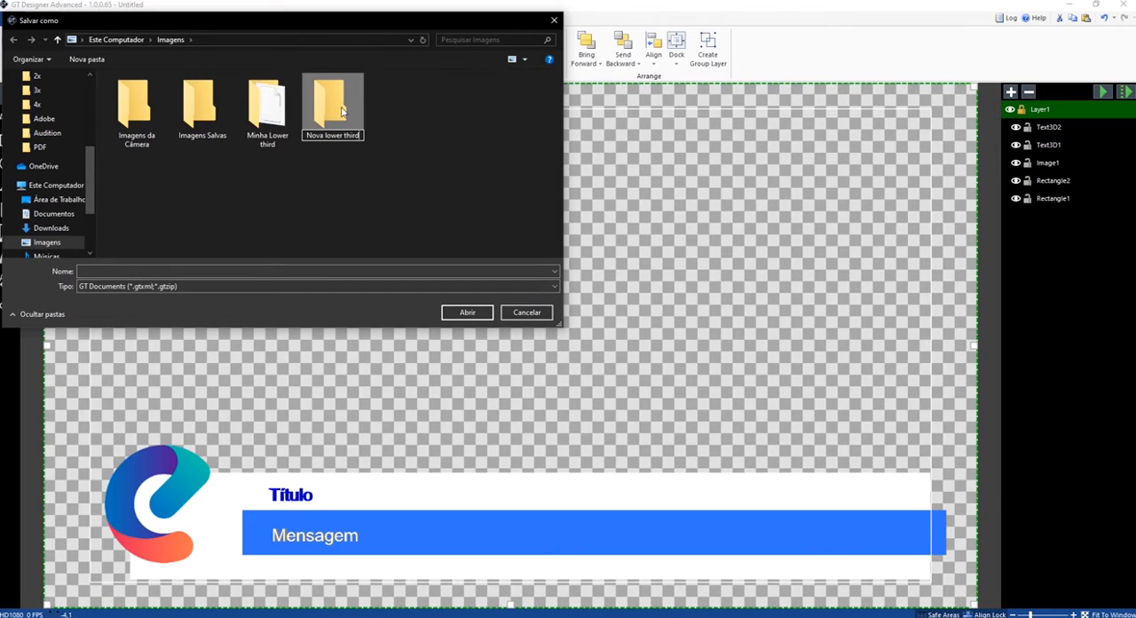
- Save the title as NLT in the "Nova lower third" folder, keeping the GT Documents file type
key(Return)
click(247, 270)
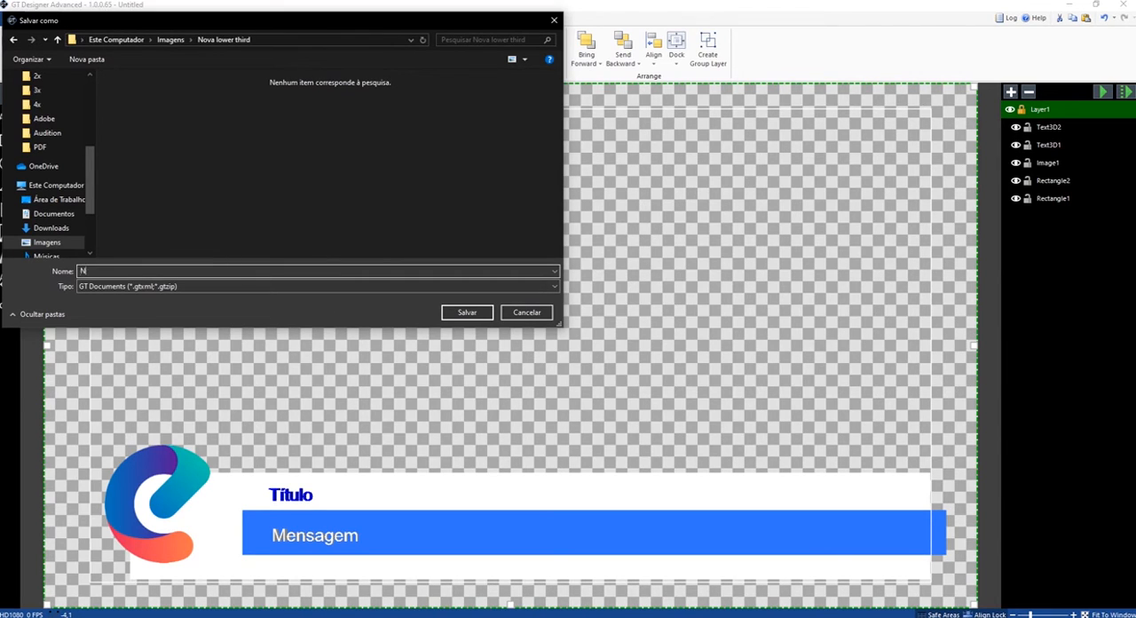
click(468, 314)
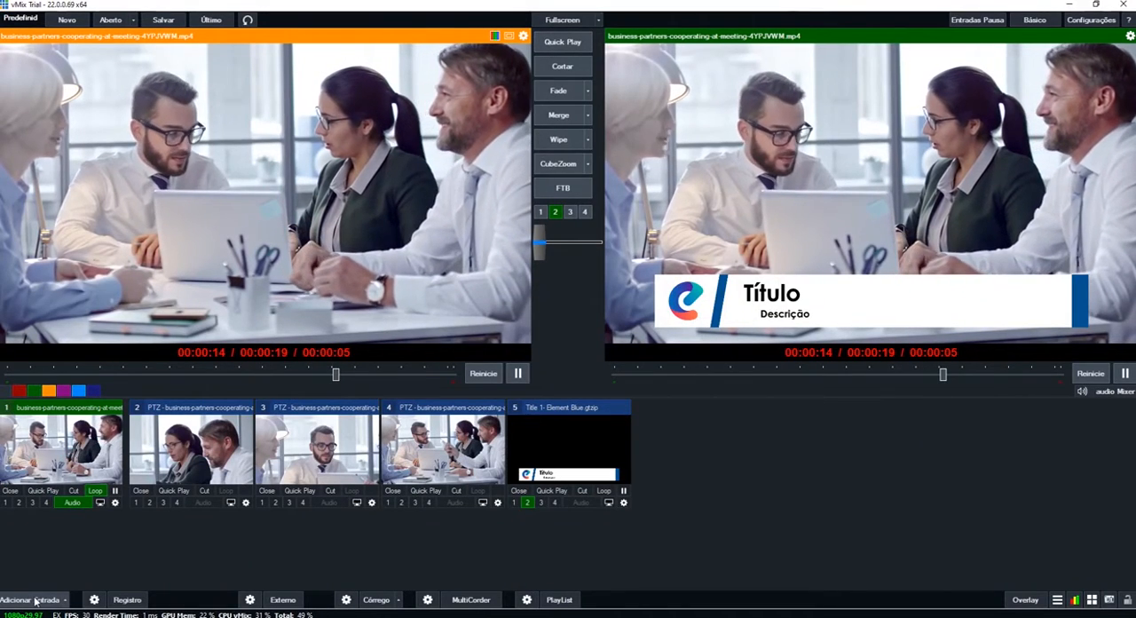
- Switch to vMix, start a new Title/XAML input and load NLT.gtzip from the "Nova lower third" folder
click(39, 599)
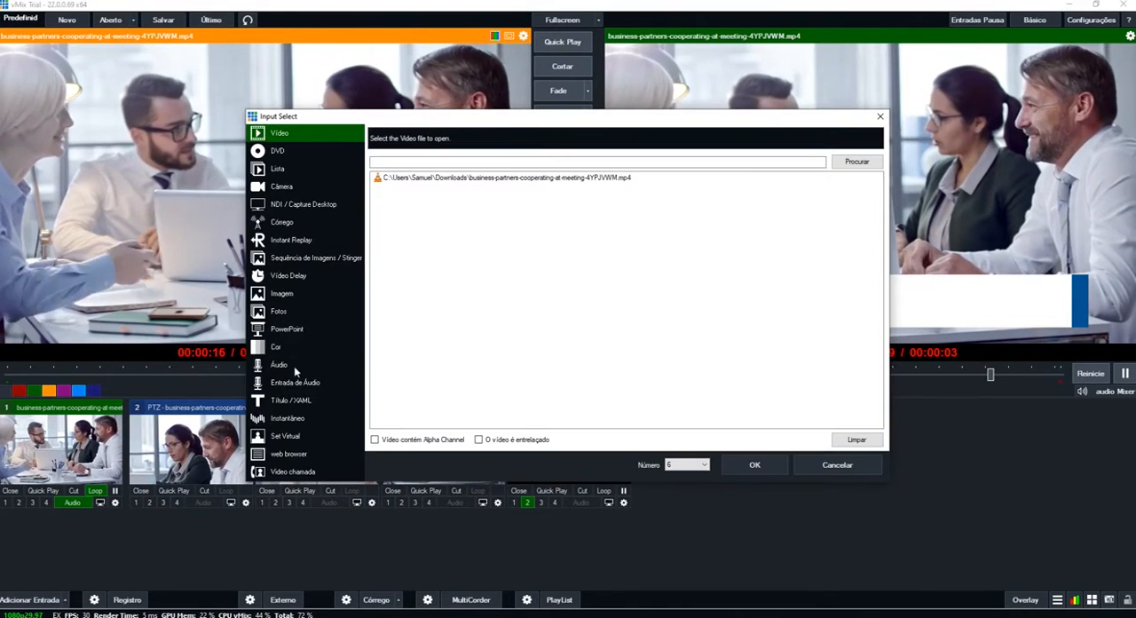
click(292, 404)
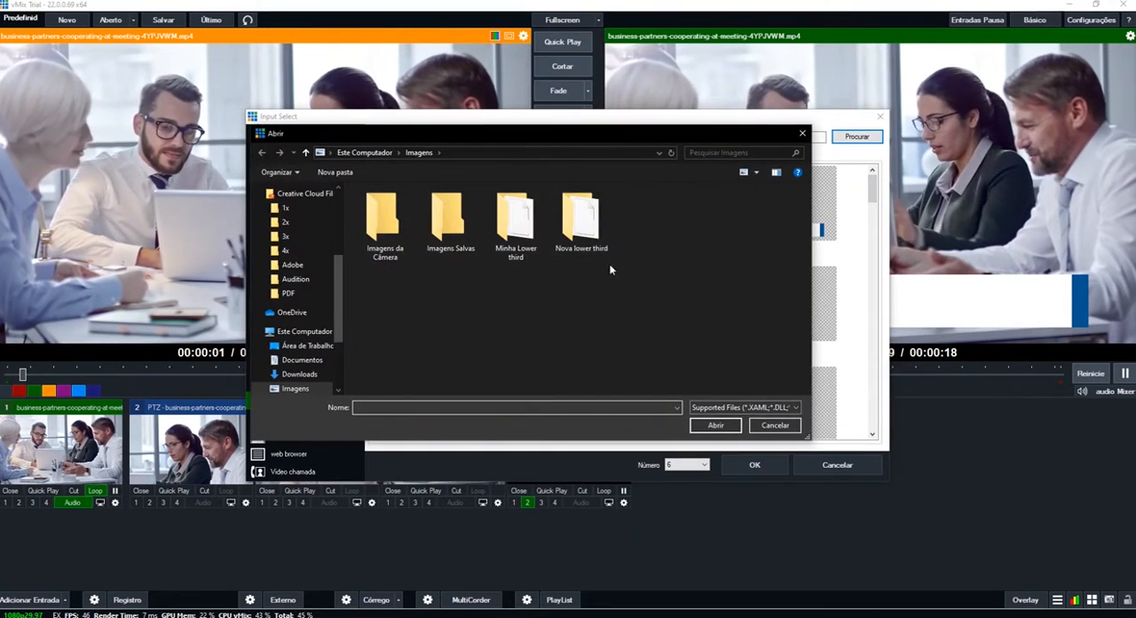
double_click(581, 217)
click(391, 226)
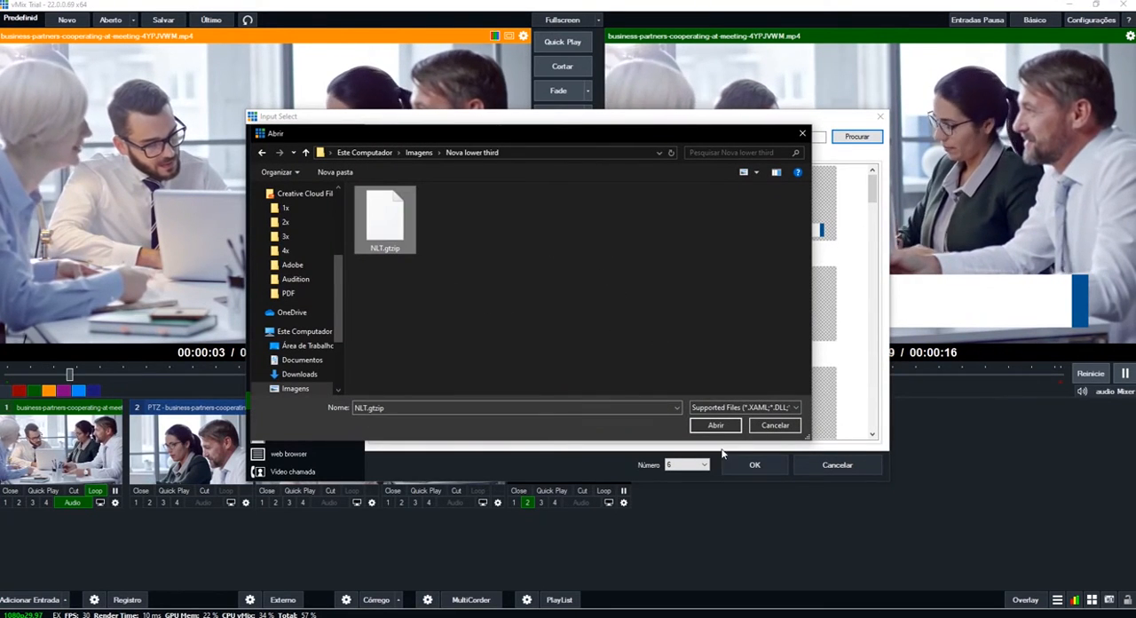
click(715, 425)
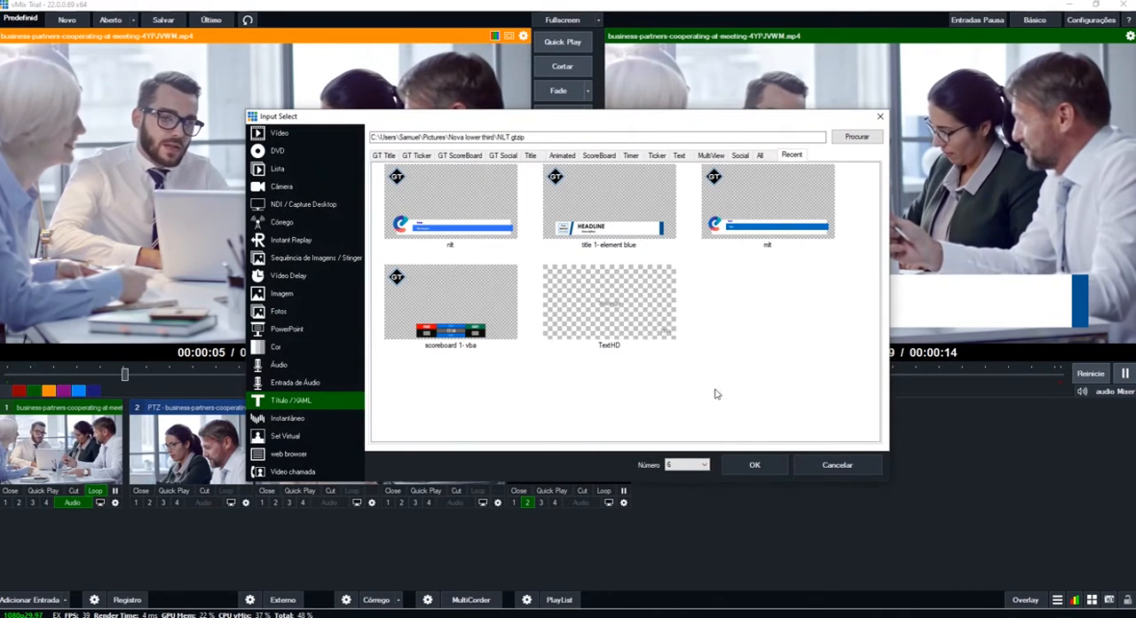
- Add the nlt title from the recent titles as a new input and close its Title Editor
click(744, 232)
click(467, 218)
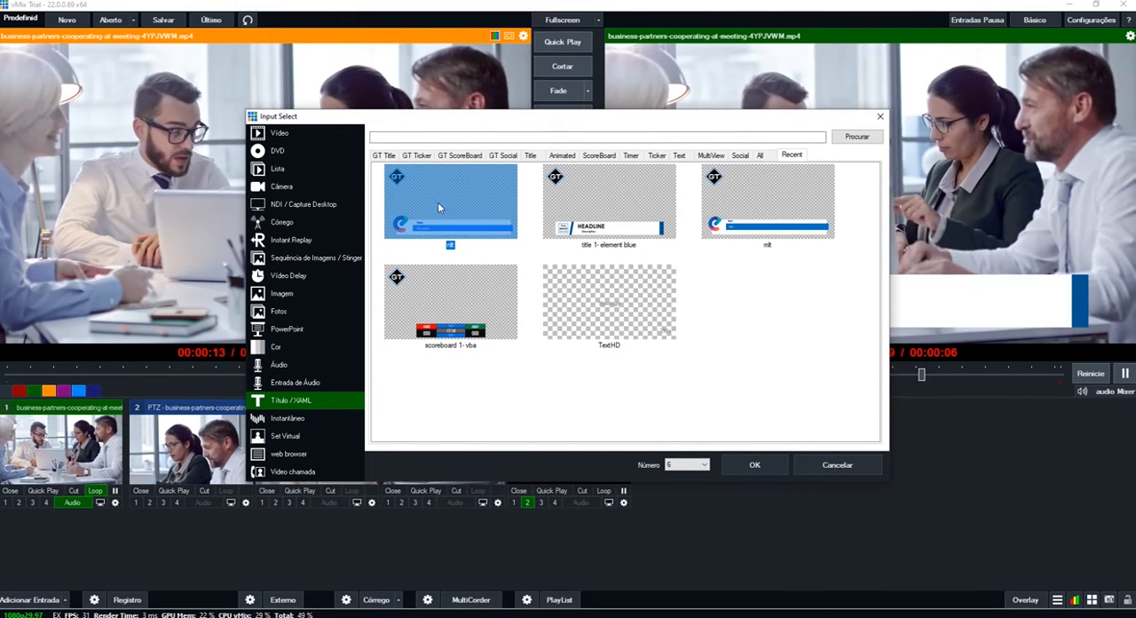
click(736, 471)
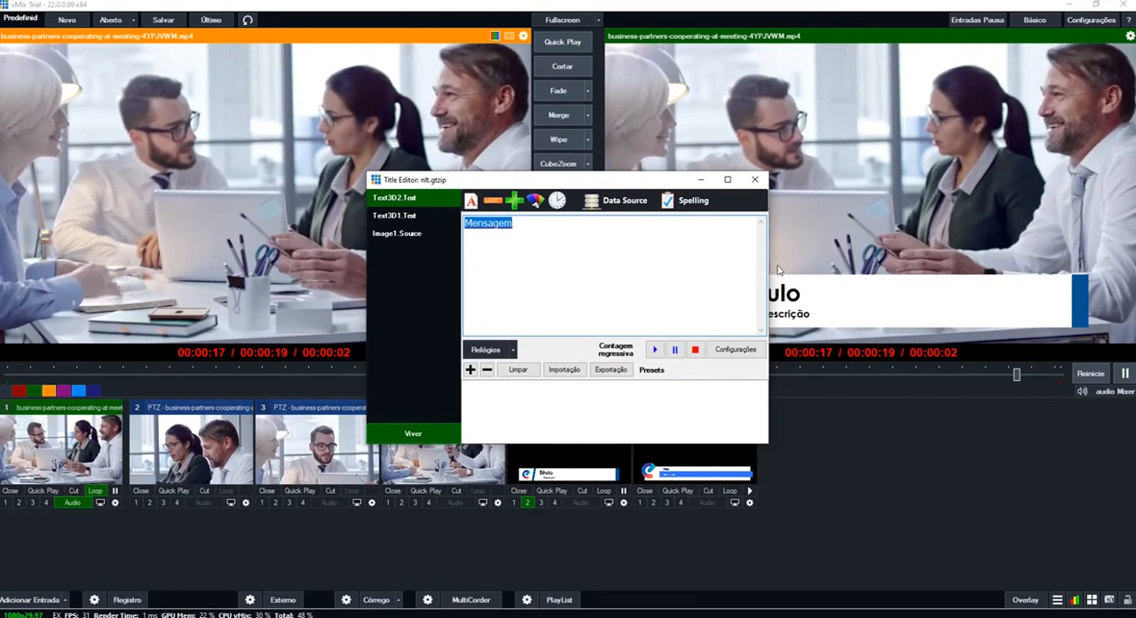
click(755, 180)
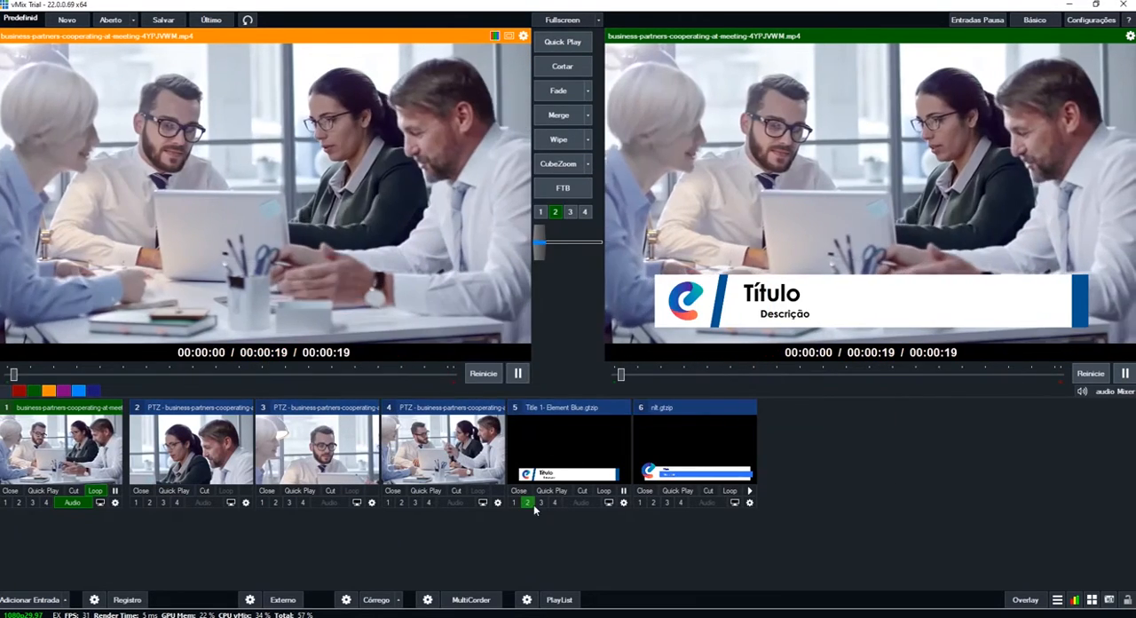
- Take the Element Blue title off overlay 2 and show the nlt.gtzip lower third on overlay 2 instead
click(529, 503)
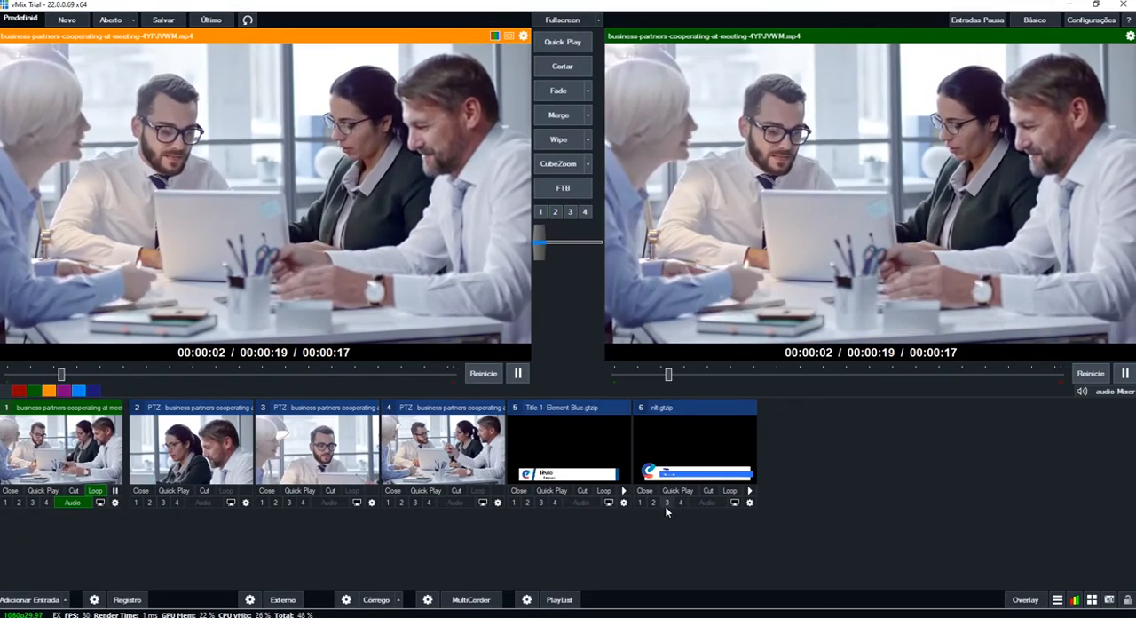
click(653, 502)
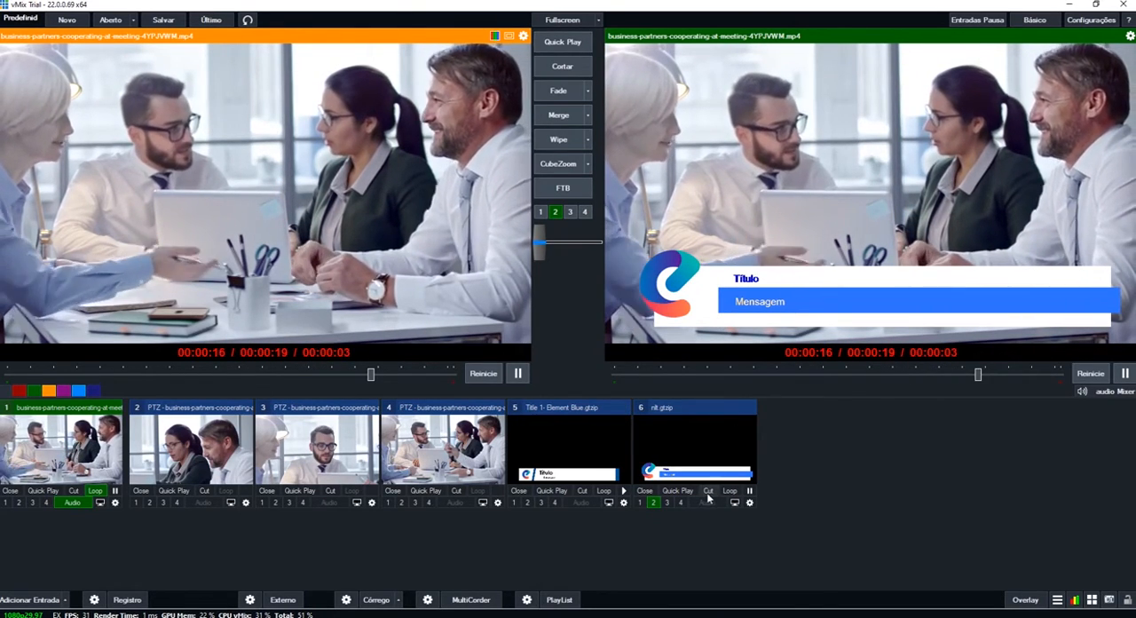
- Edit the live nlt.gtzip title and replace the "Mensagem" text with a placeholder phone number
right_click(680, 452)
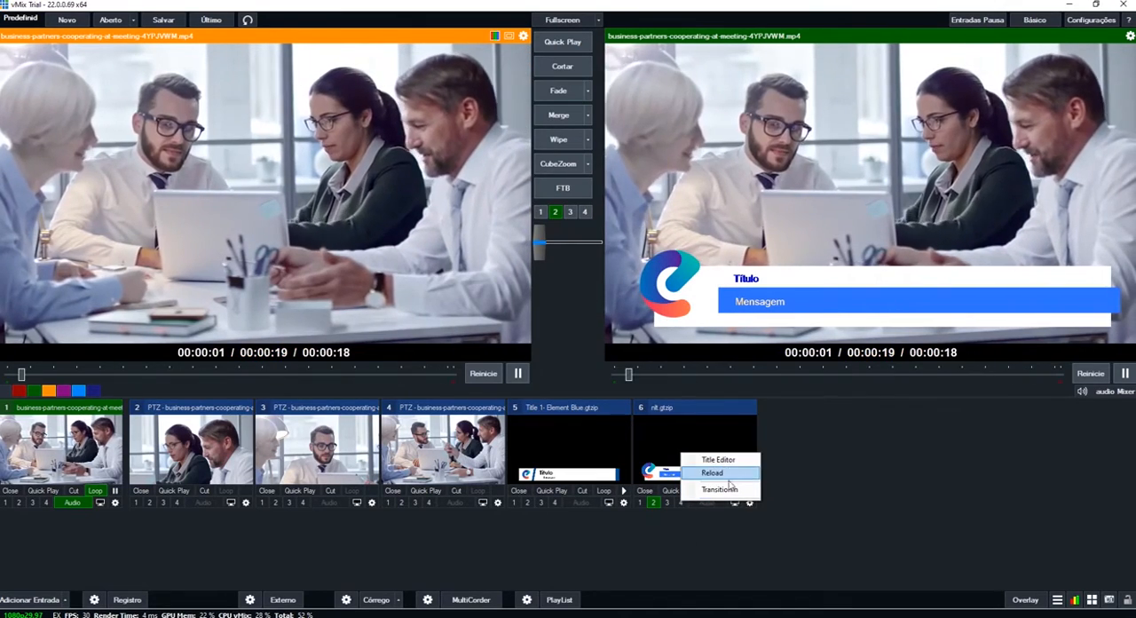
click(717, 458)
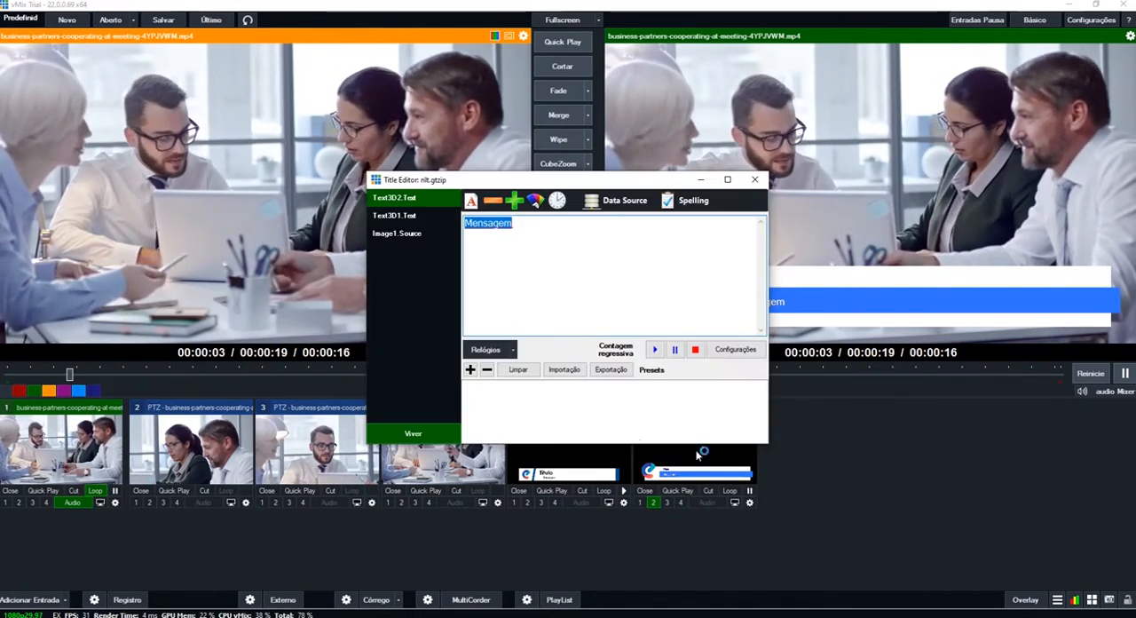
click(535, 261)
drag(524, 179, 253, 77)
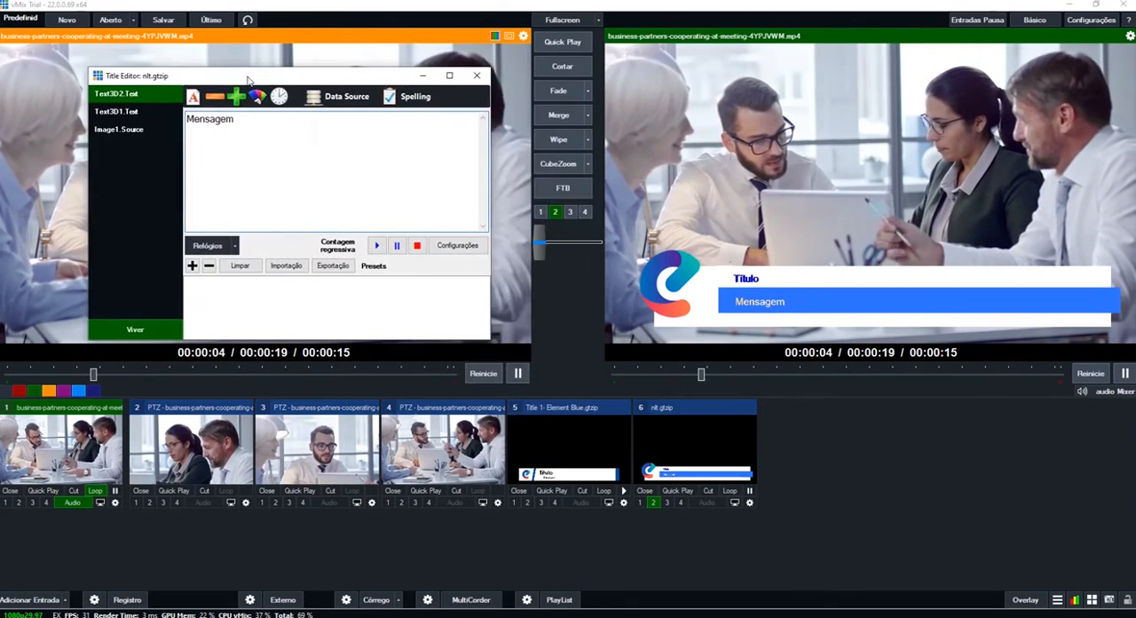
double_click(282, 148)
text(00)
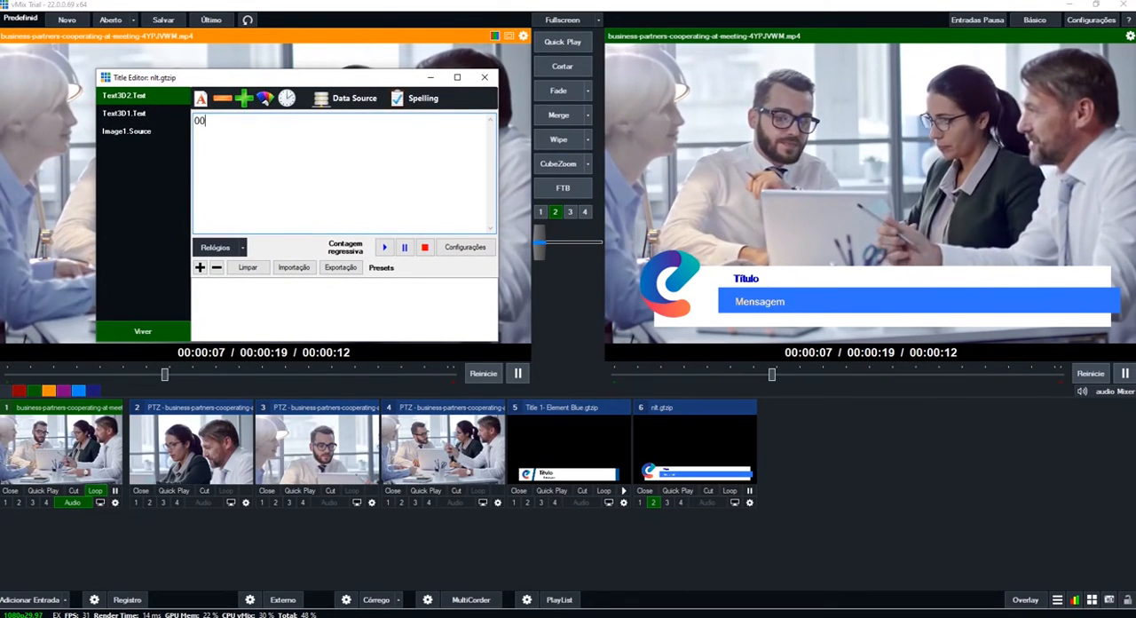
text(0 00 0)
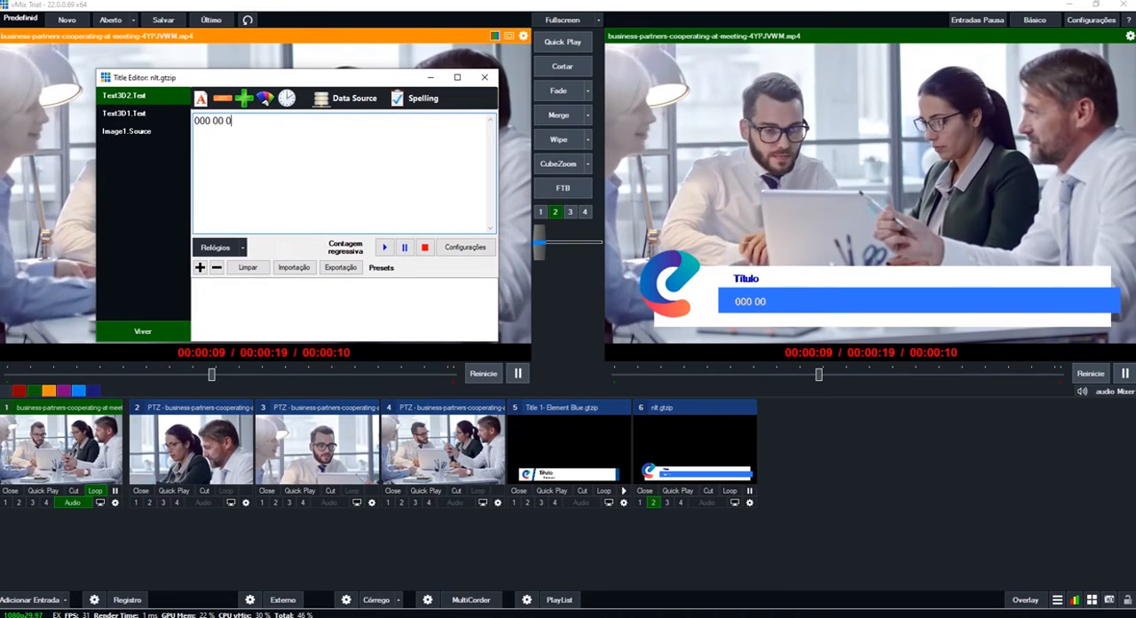
text(000-000)
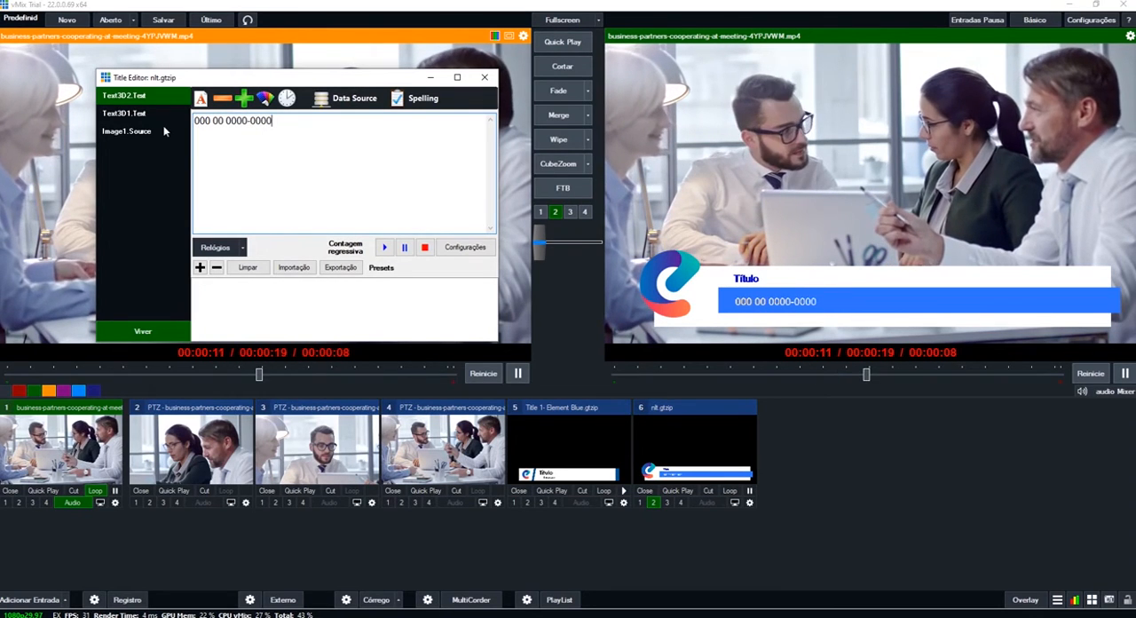
text(0)
- Replace the "Título" text of the lower third with "Nosso whatsapp"
click(151, 117)
drag(247, 131, 173, 132)
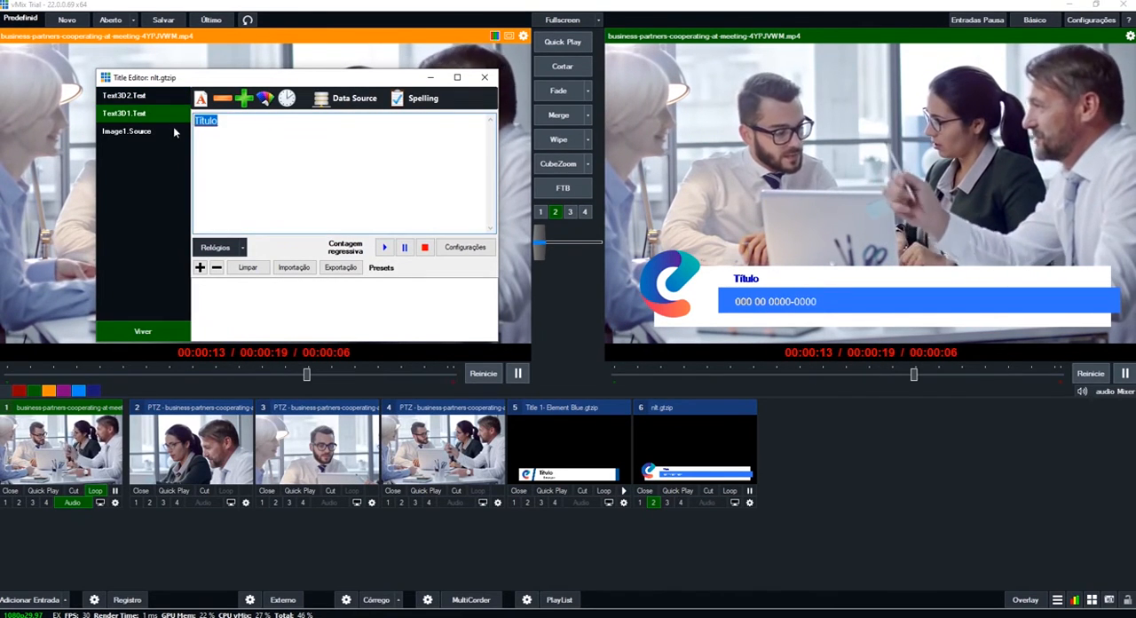
key(BackSpace)
text(NOsso)
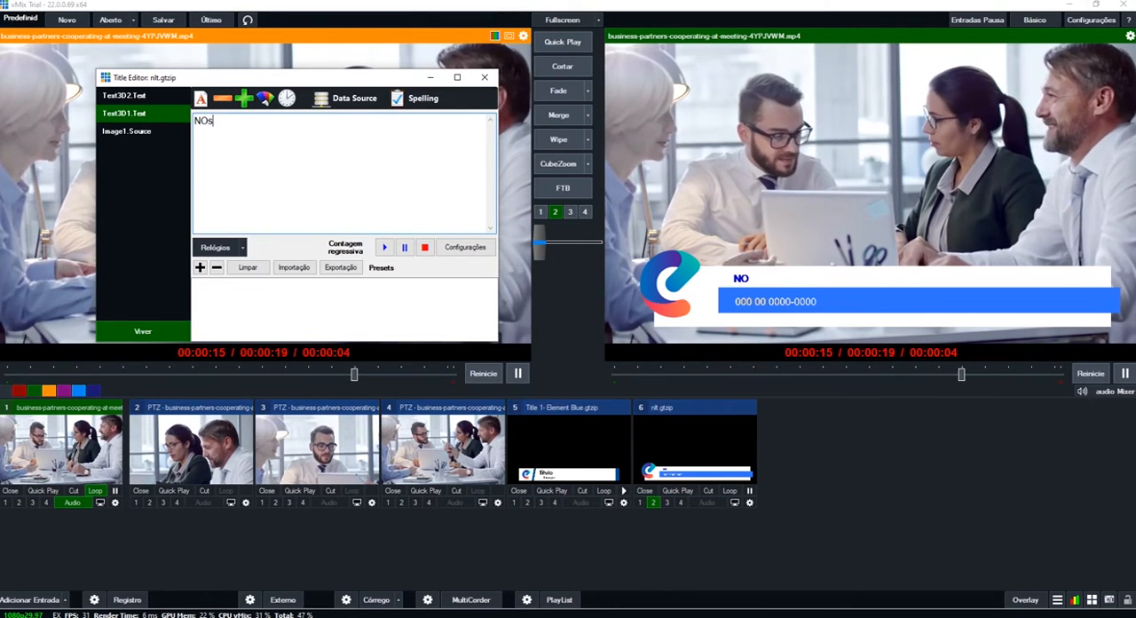
key(BackSpace)
key(BackSpace)
key(BackSpace)
key(BackSpace)
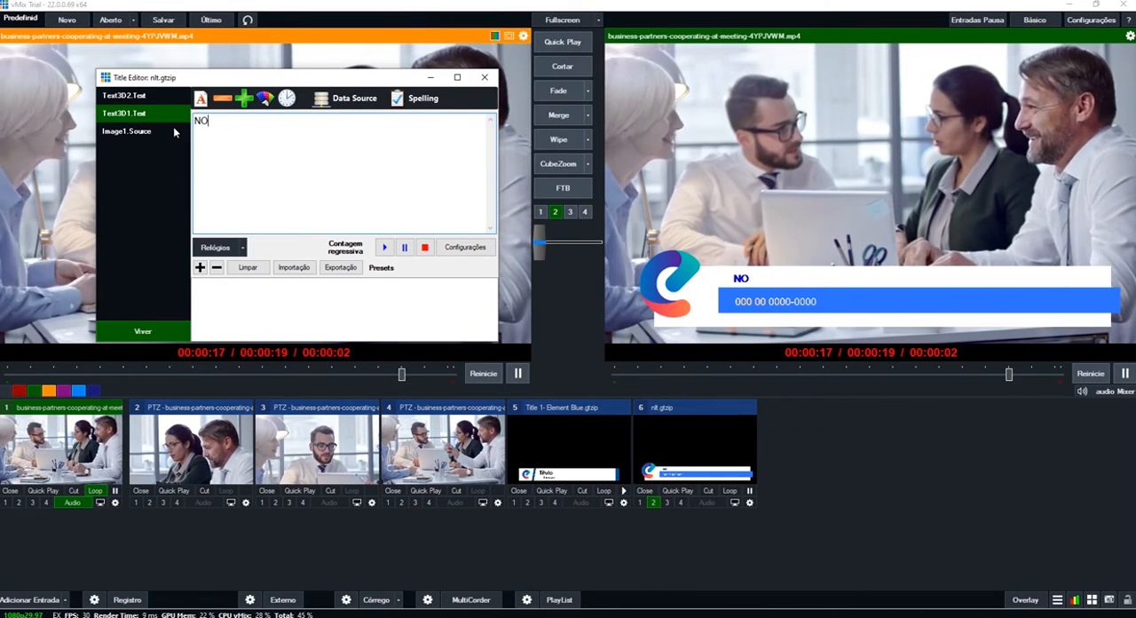
text(osso w)
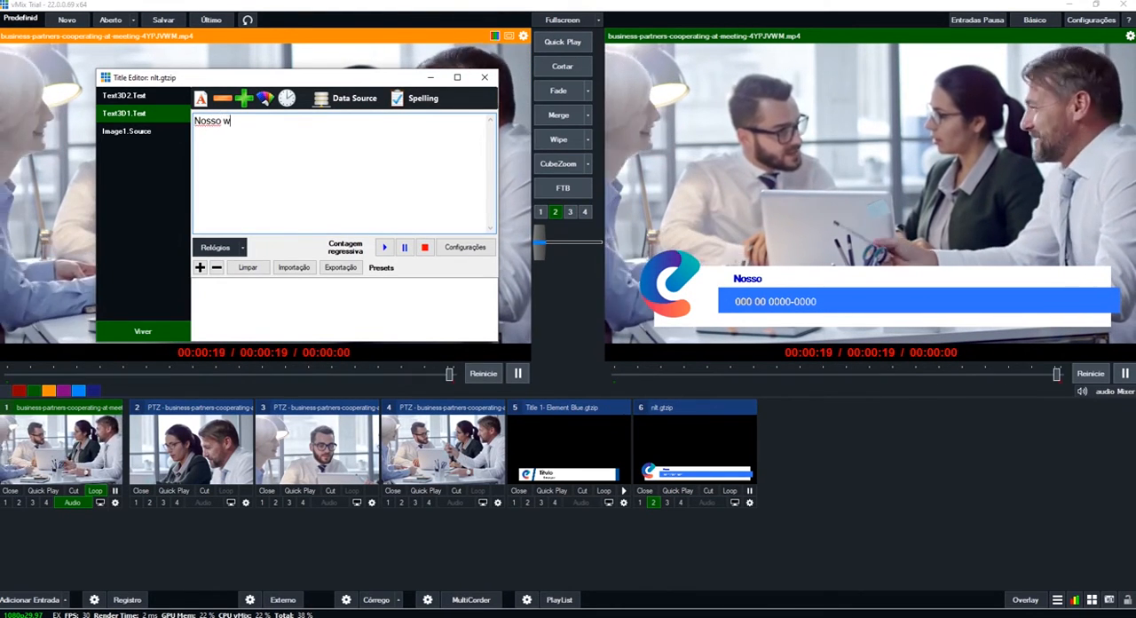
text(hatsapp)
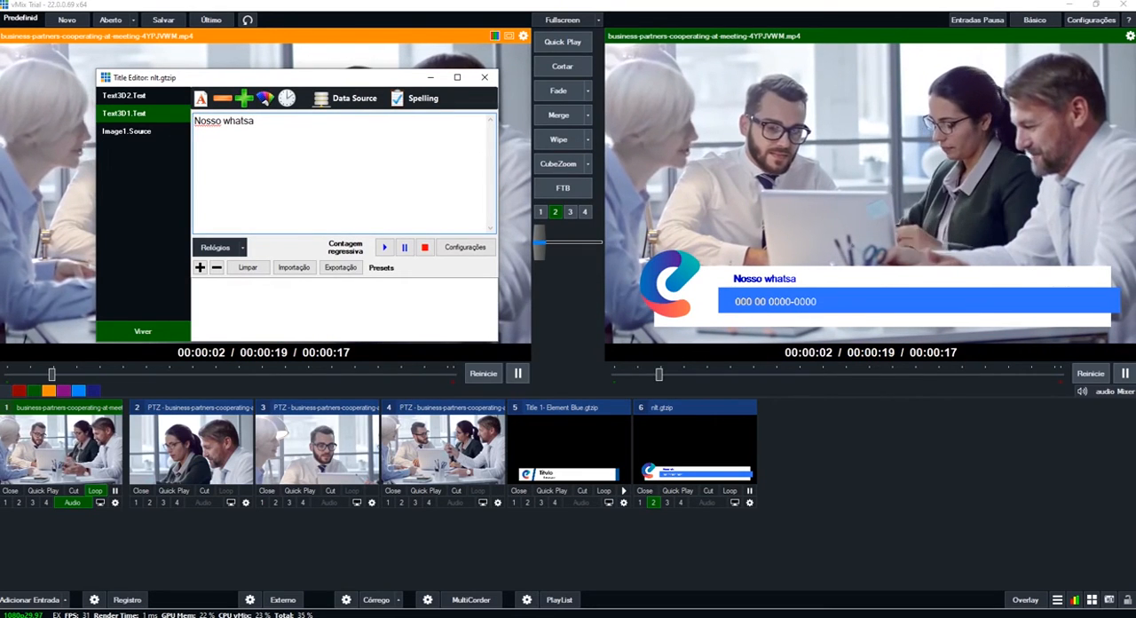
- Replace the lower third's logo image with whatsapp.png from the Downloads folder
click(138, 131)
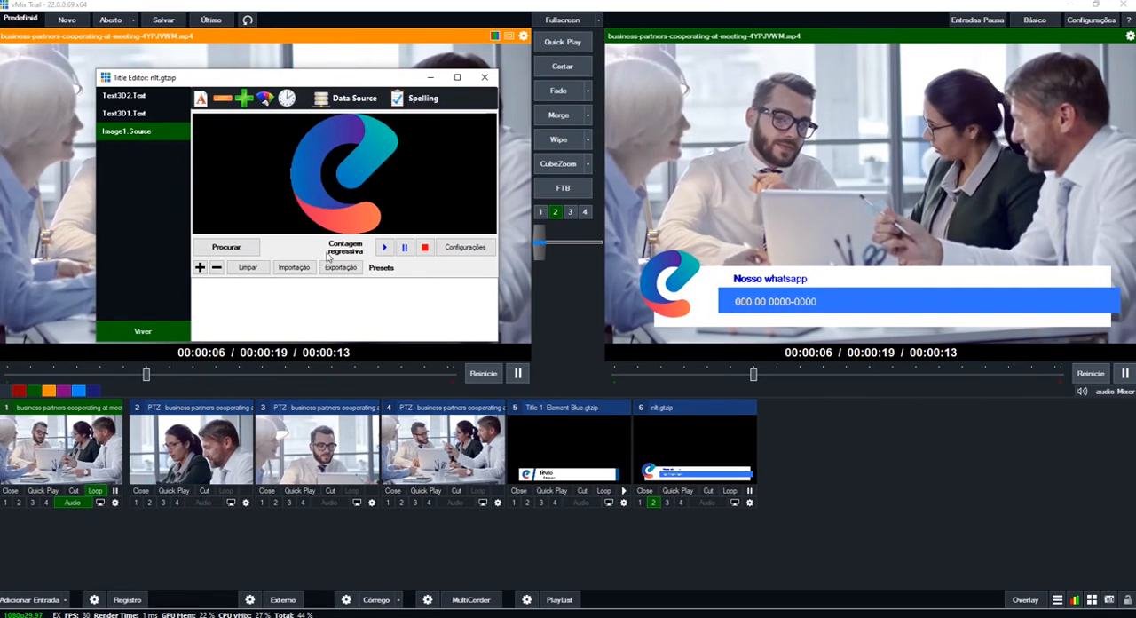
click(228, 248)
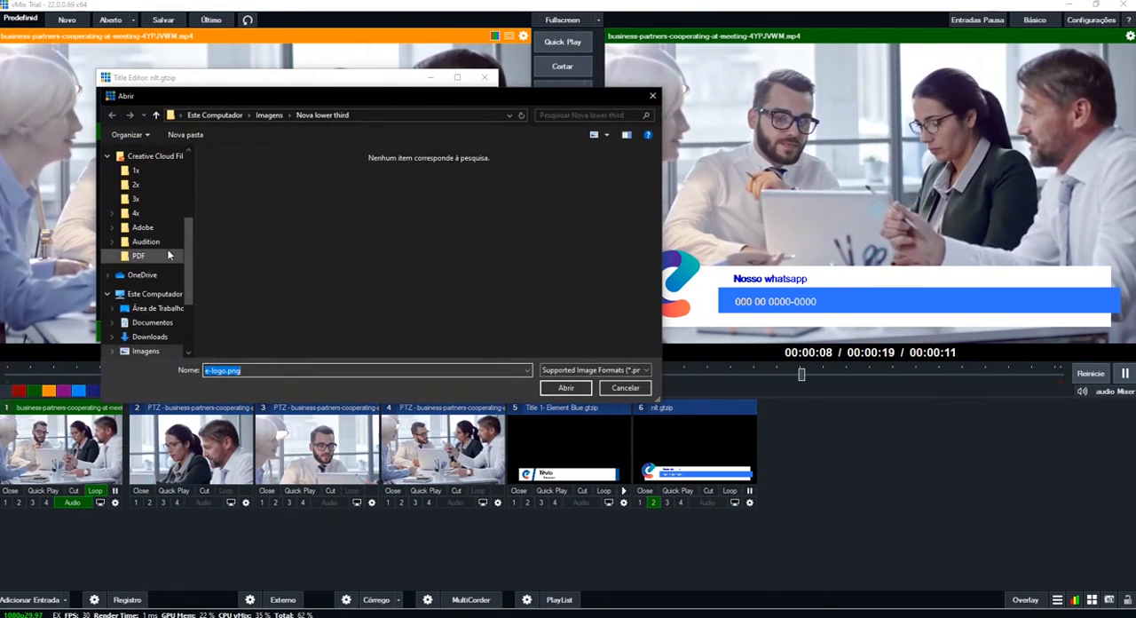
scroll(147, 284, down, 1)
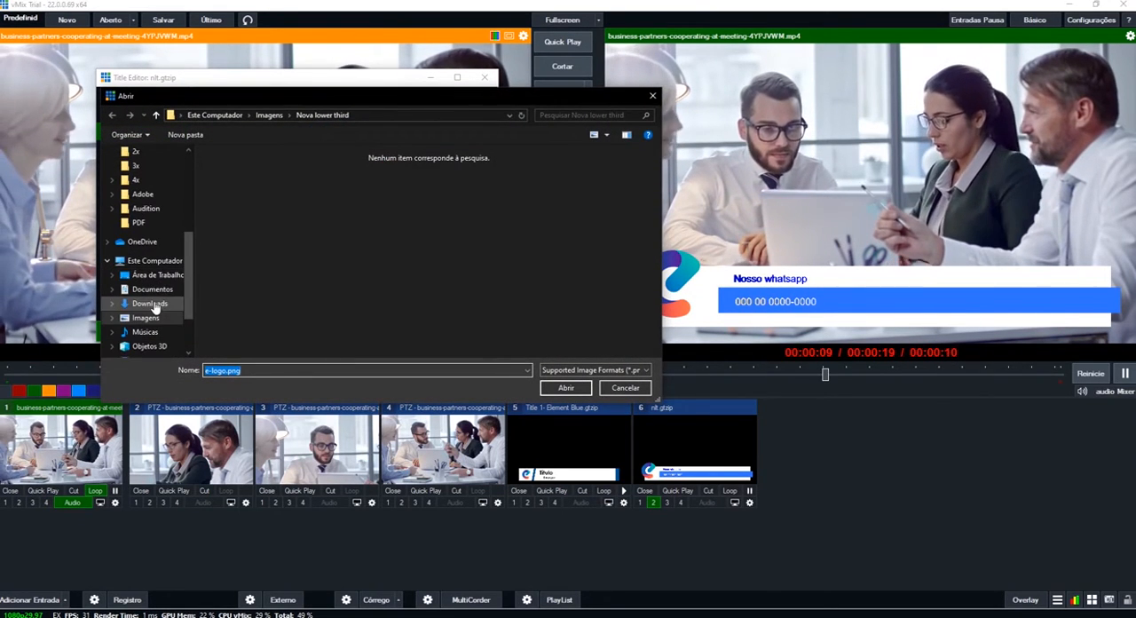
click(149, 302)
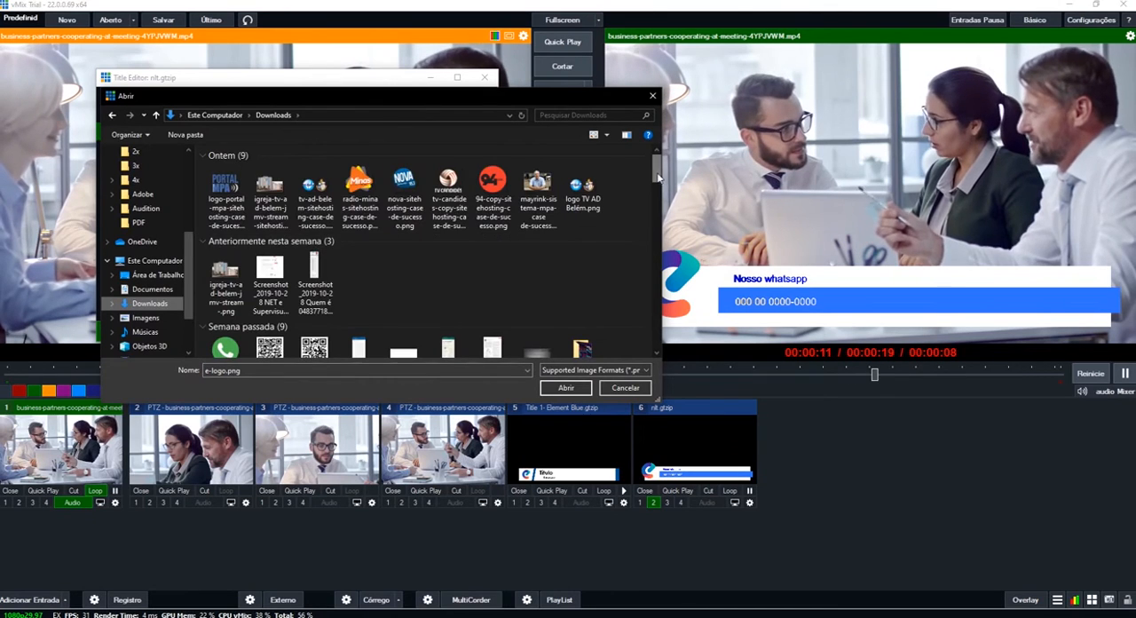
scroll(657, 177, down, 1)
click(224, 266)
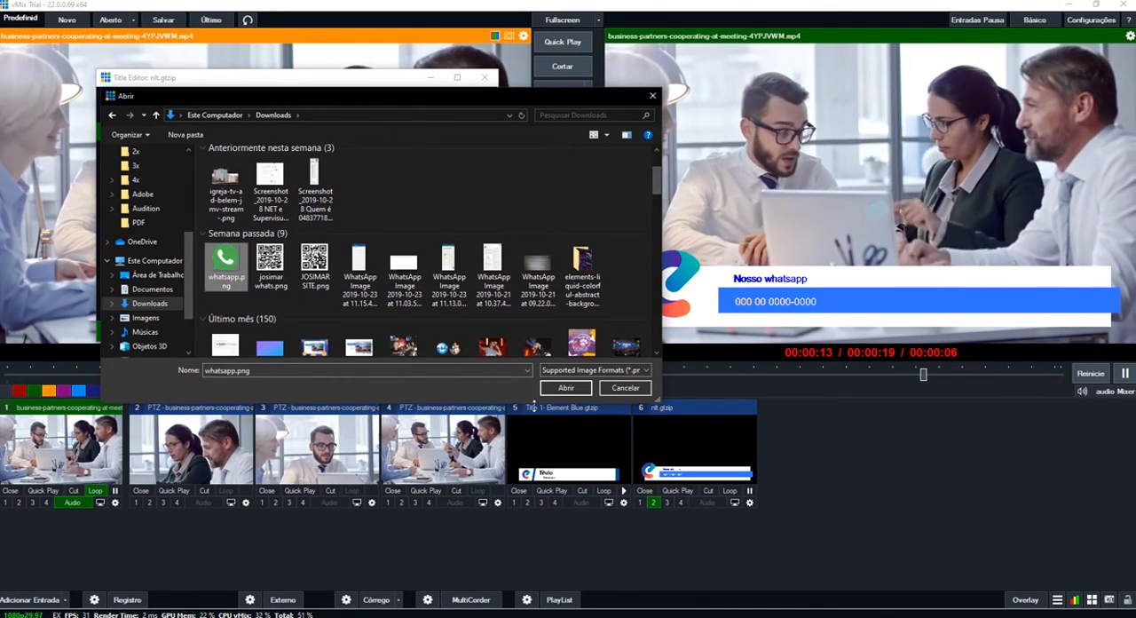
click(577, 393)
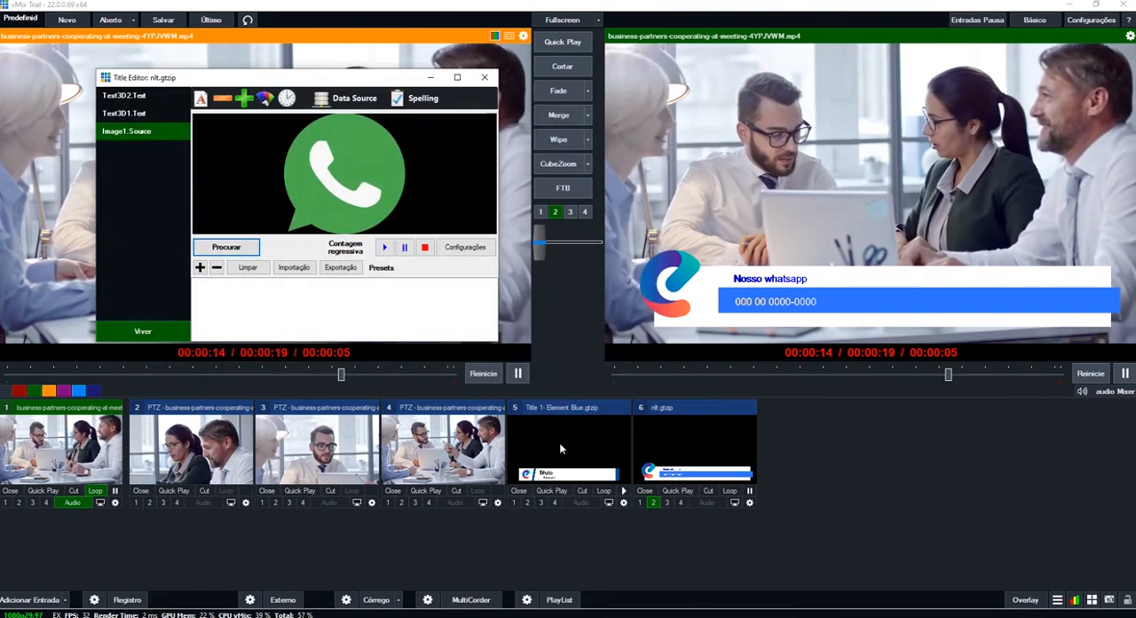
- Close the title editor and toggle the WhatsApp lower third on overlay 2
click(491, 86)
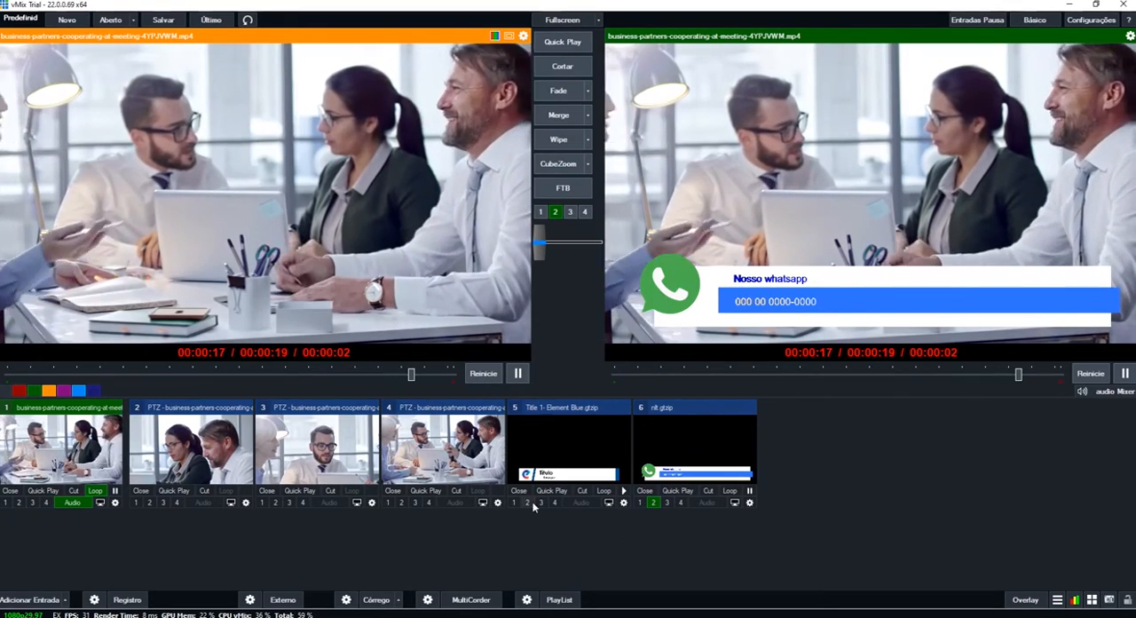
click(653, 502)
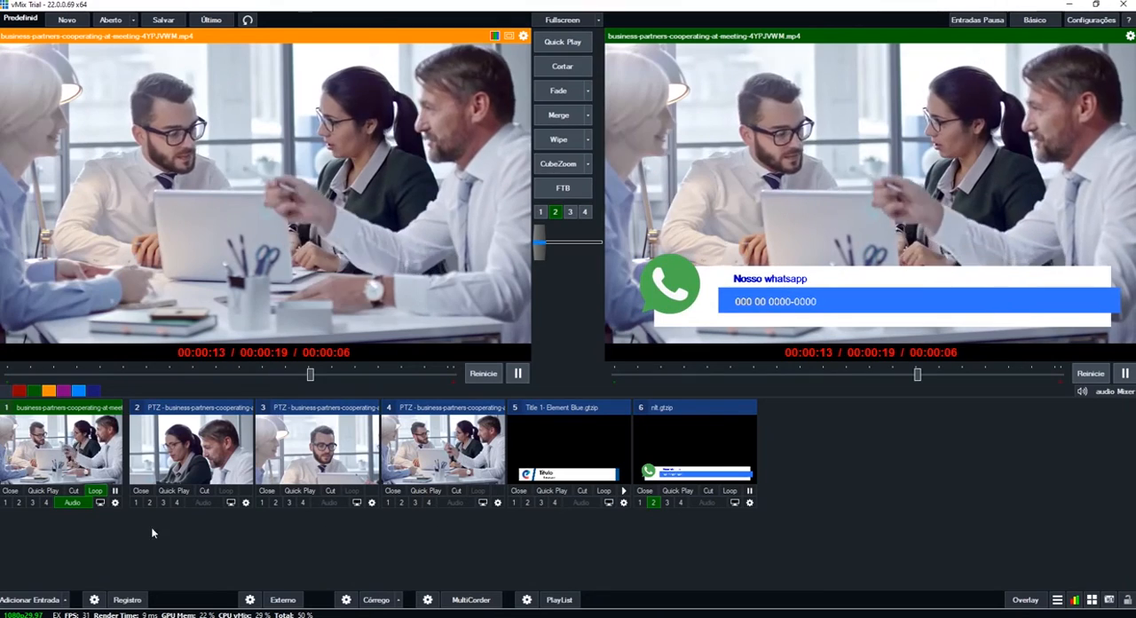
- Add a second copy of the nlt title from the recent titles as input 7, keeping its default texts and logo
double_click(164, 546)
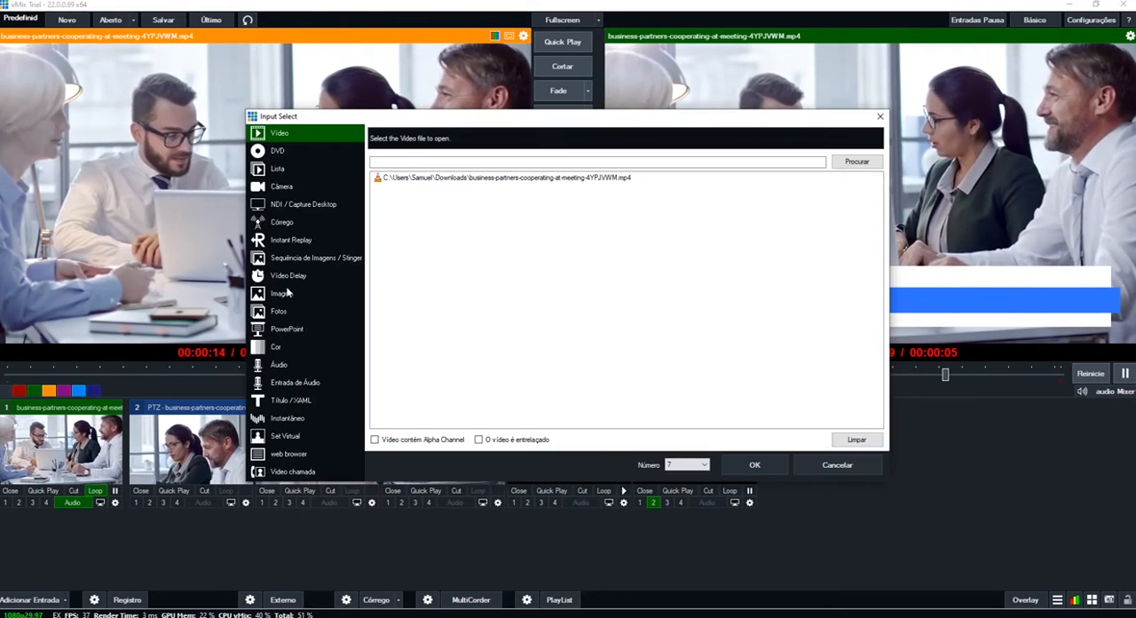
click(291, 400)
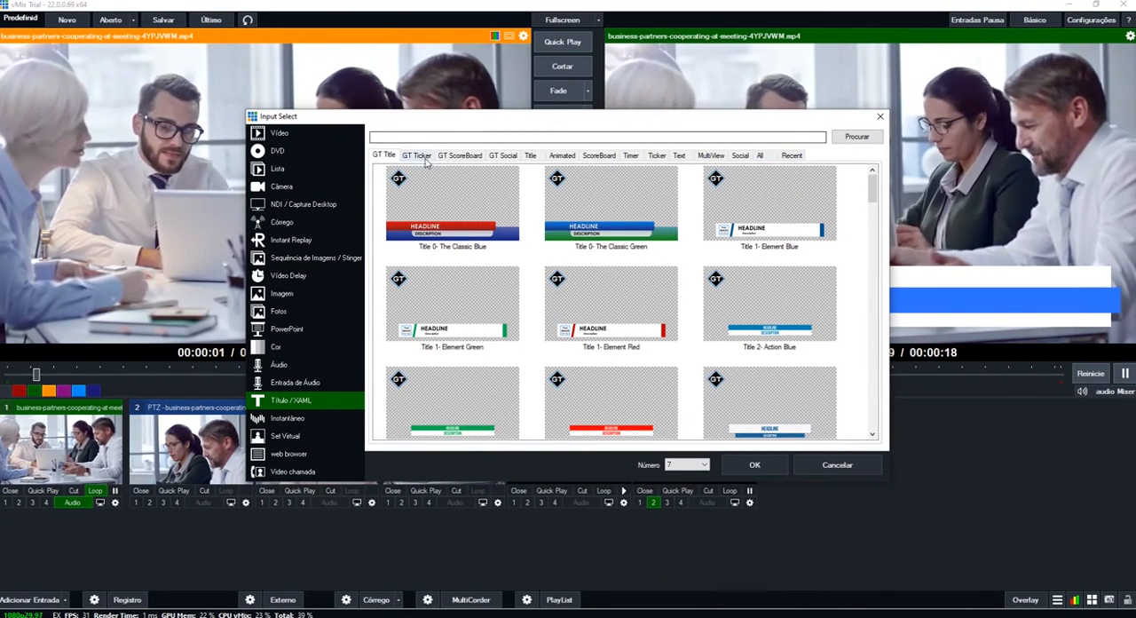
click(790, 156)
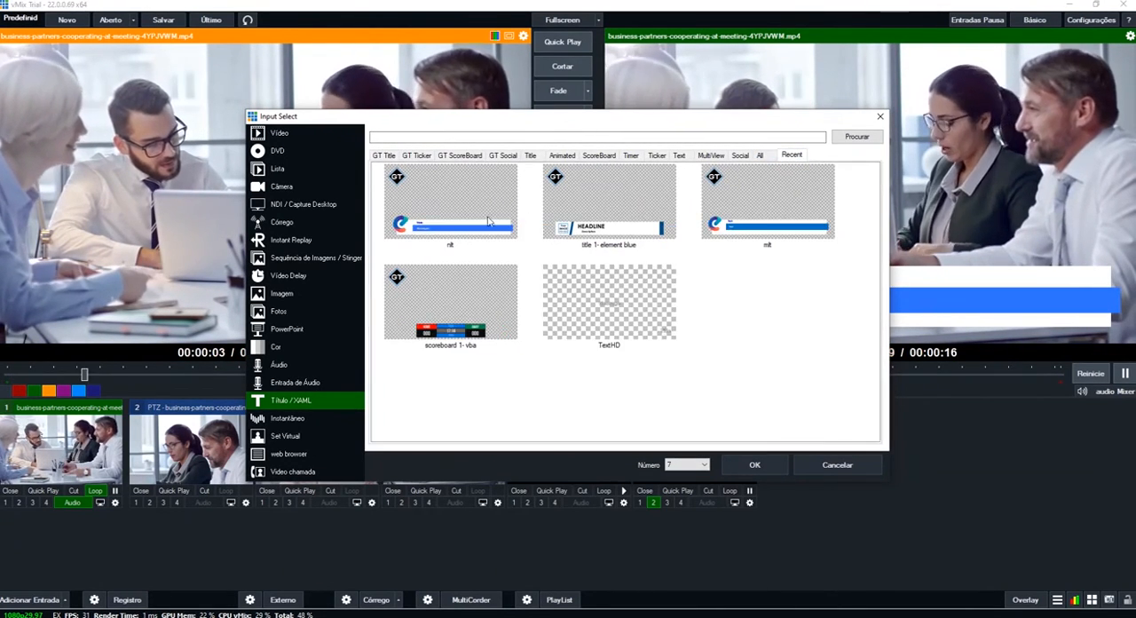
click(450, 201)
click(754, 465)
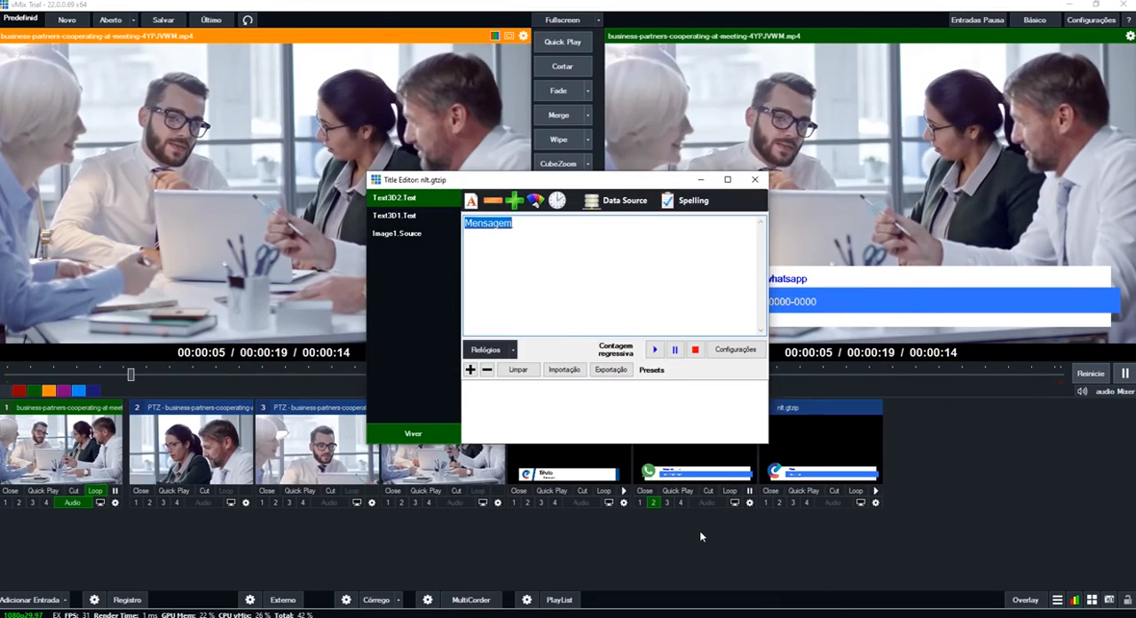
click(754, 180)
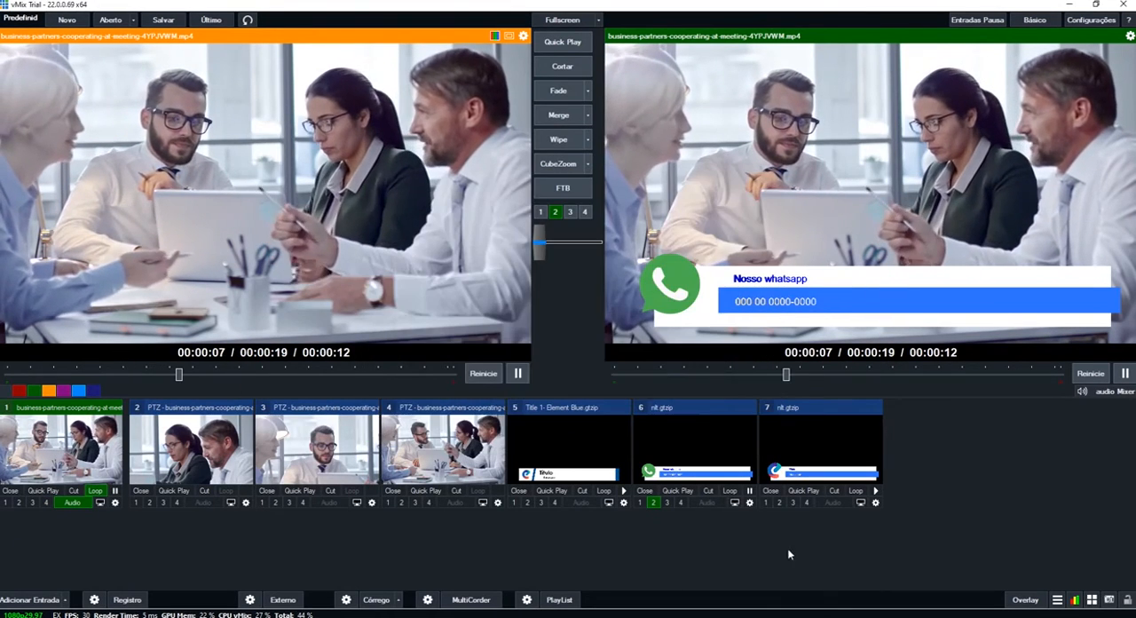
- Preview the new nlt.gtzip copy and alternate overlay 2 between it and the WhatsApp lower third, ending on the new copy
click(801, 446)
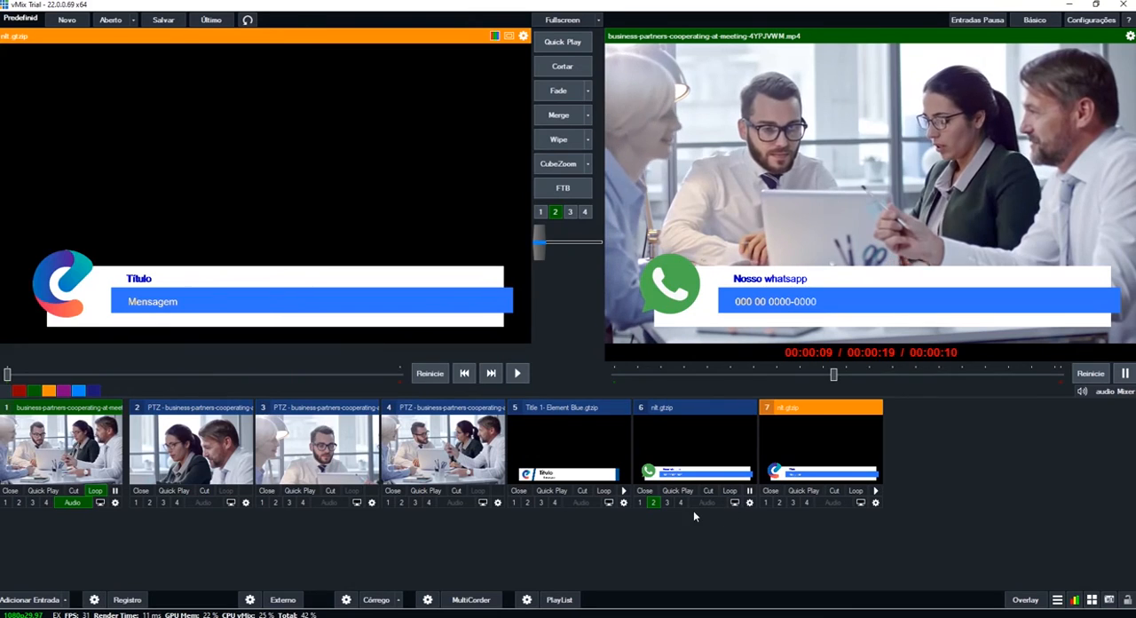
click(779, 503)
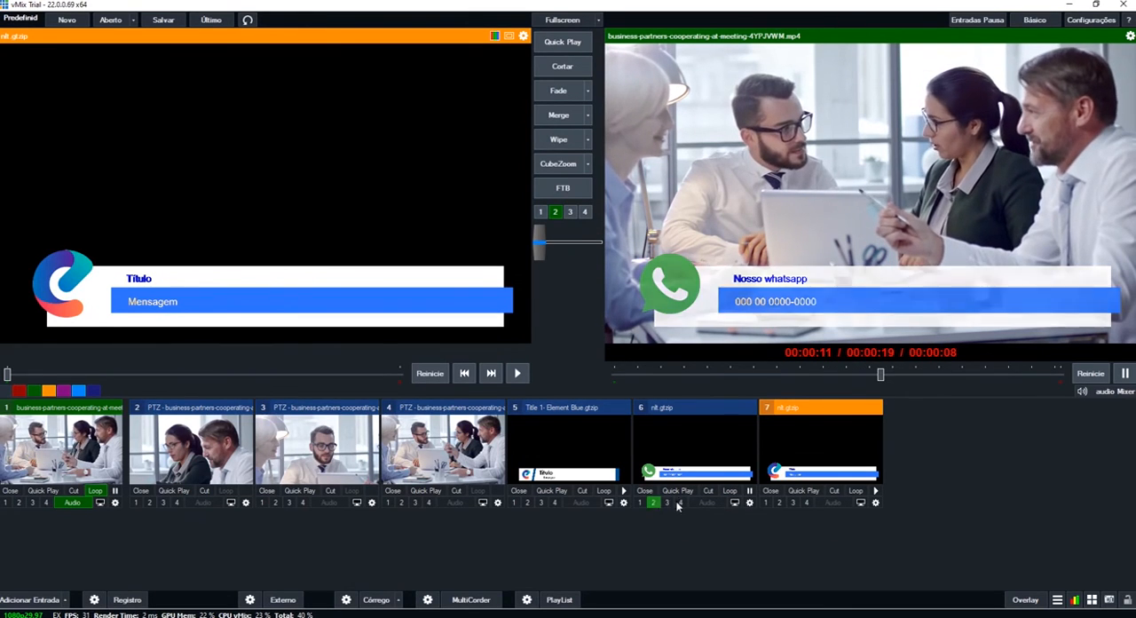
click(793, 502)
click(790, 503)
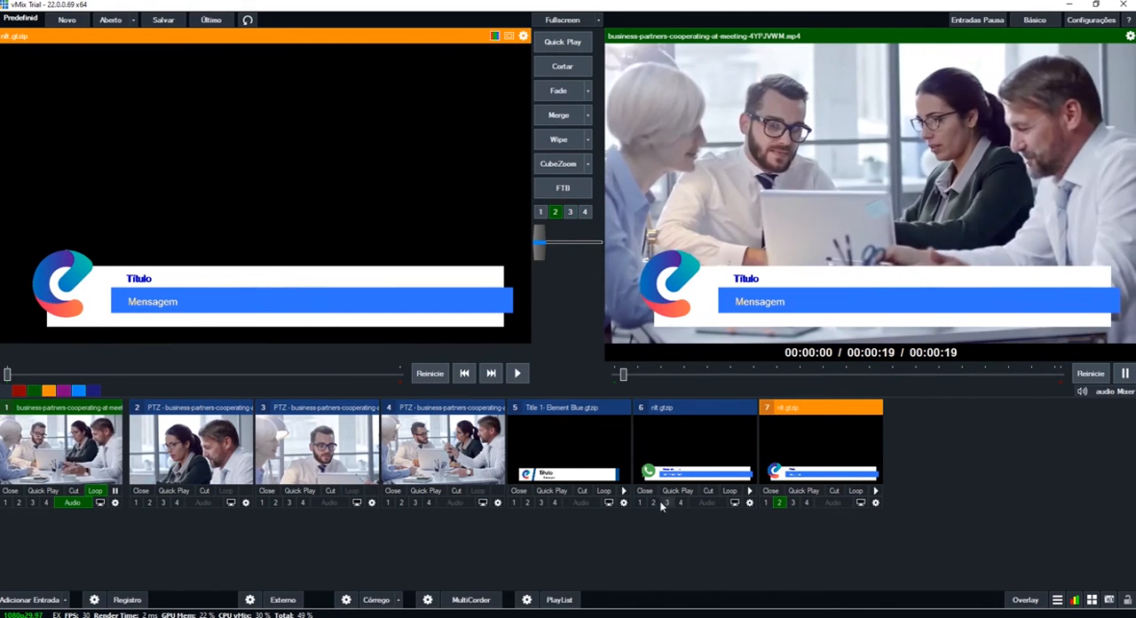
click(654, 502)
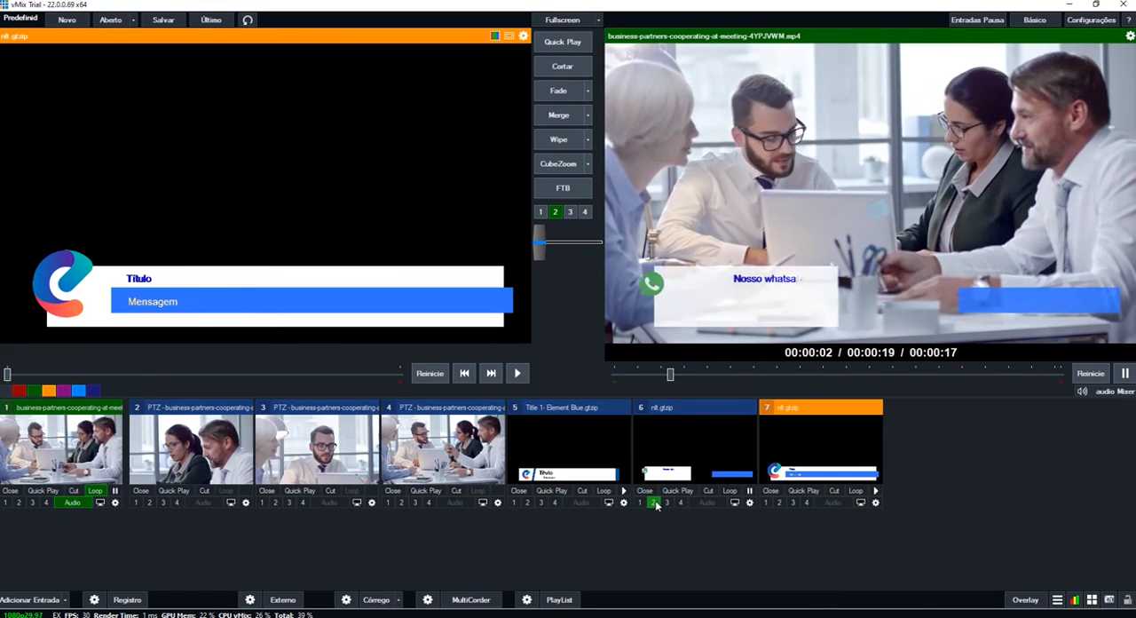
click(779, 503)
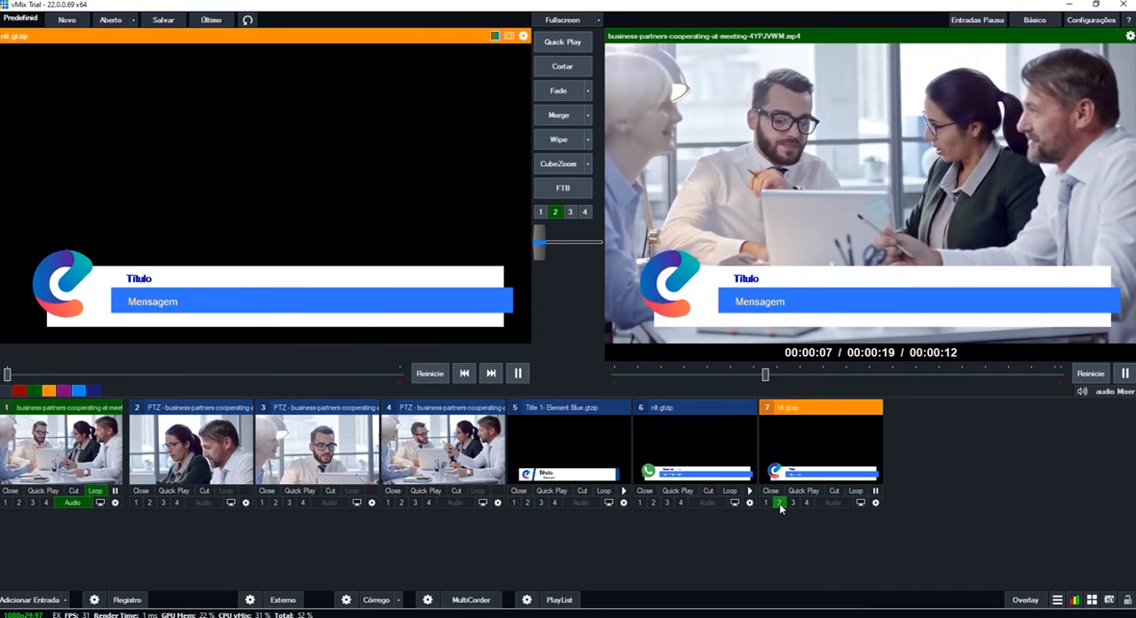
click(654, 502)
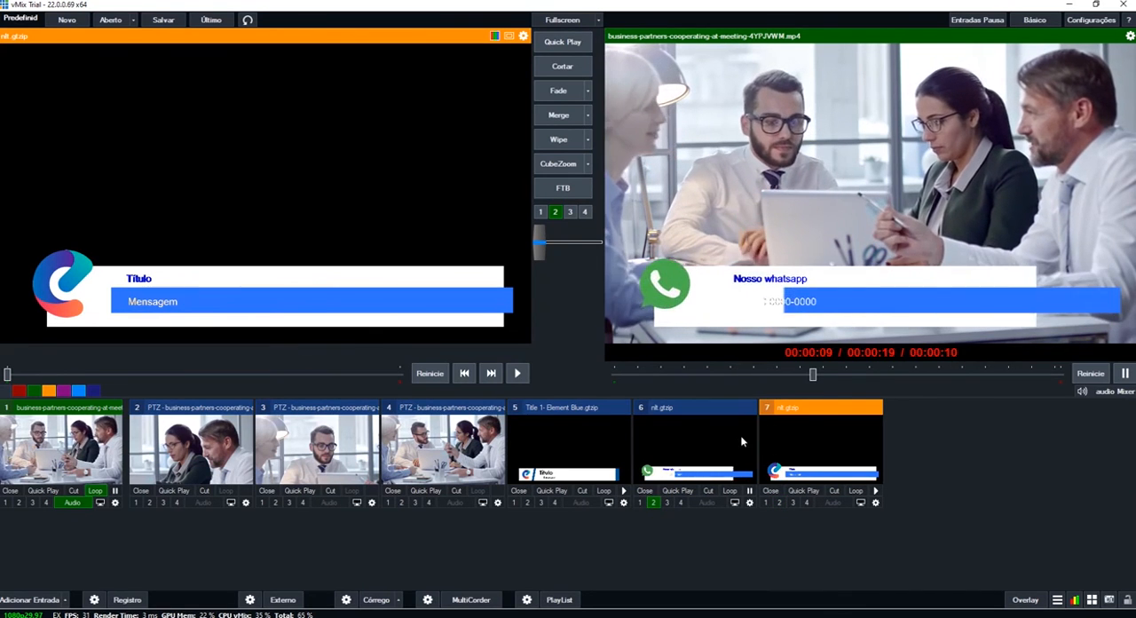
click(780, 503)
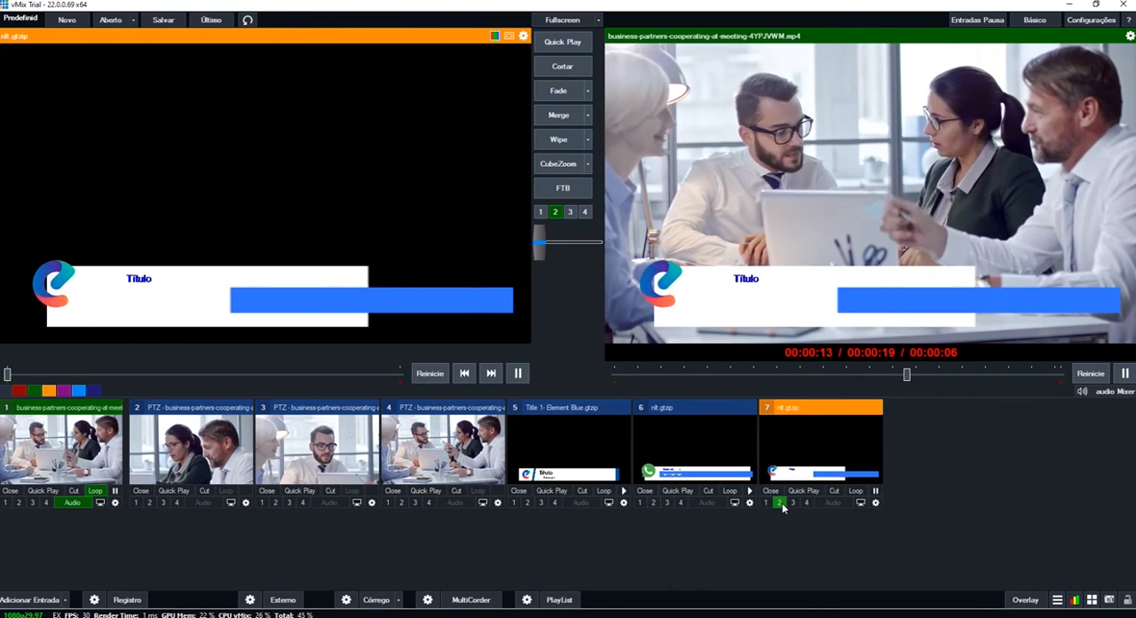